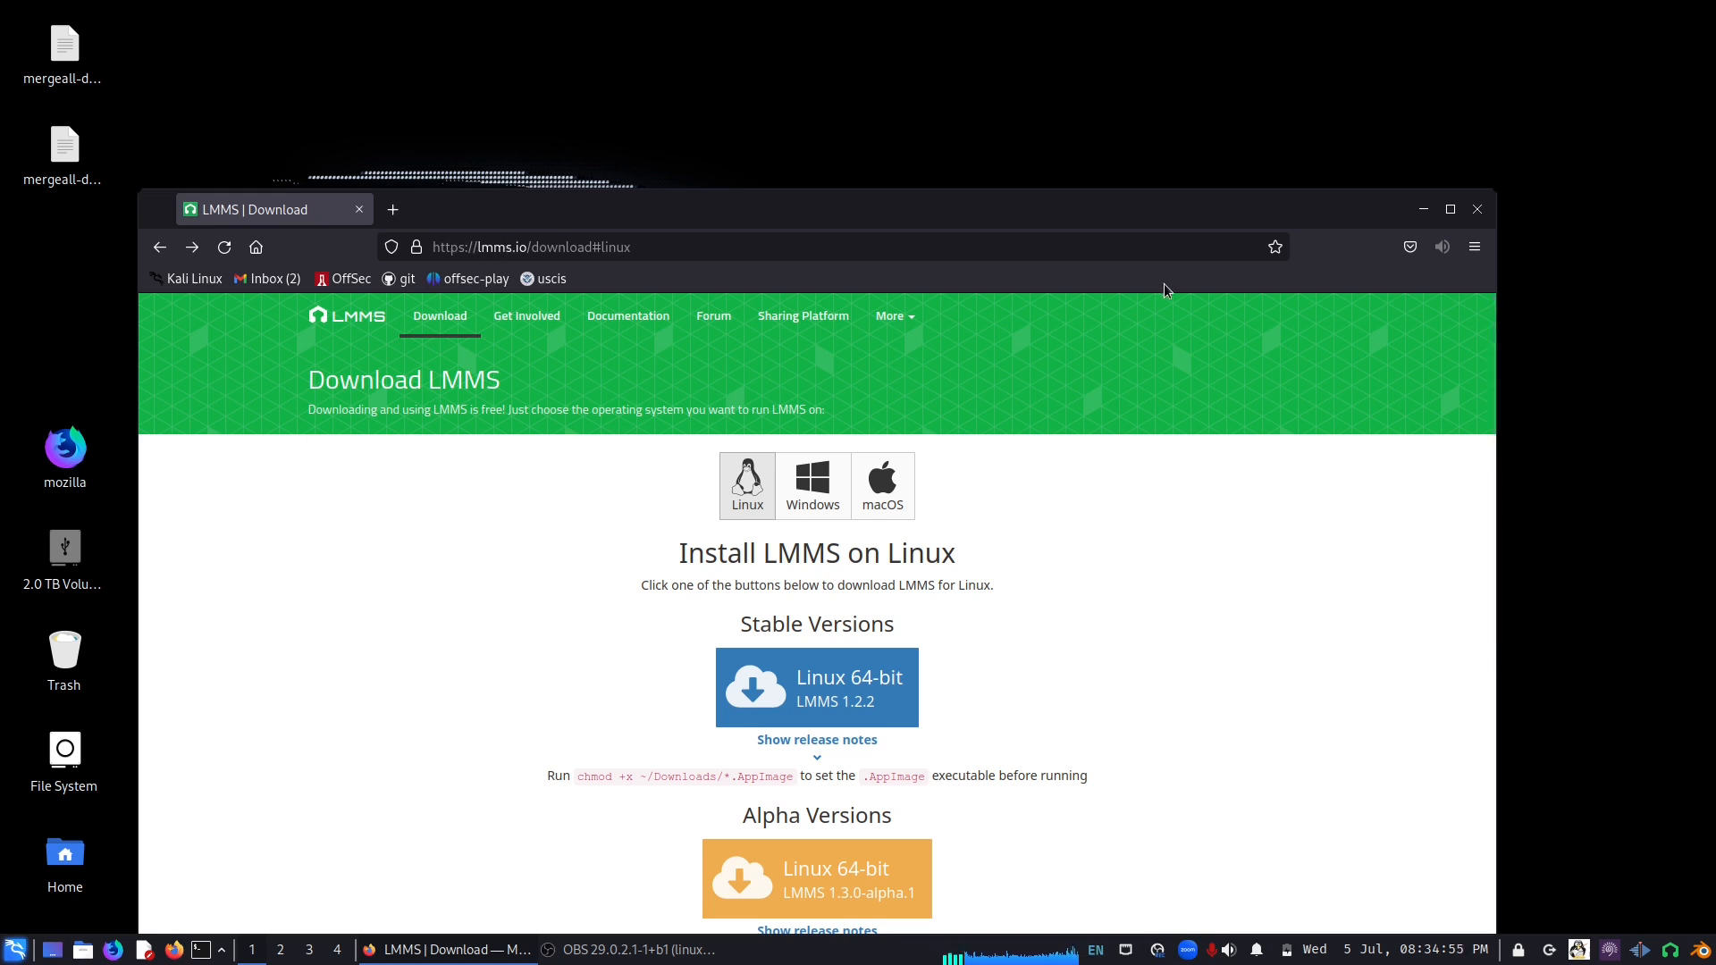
- Switch from the browser to LMMS and set the song tempo to 55 BPM
{"action": "left_click", "coordinate": [1419, 215]}
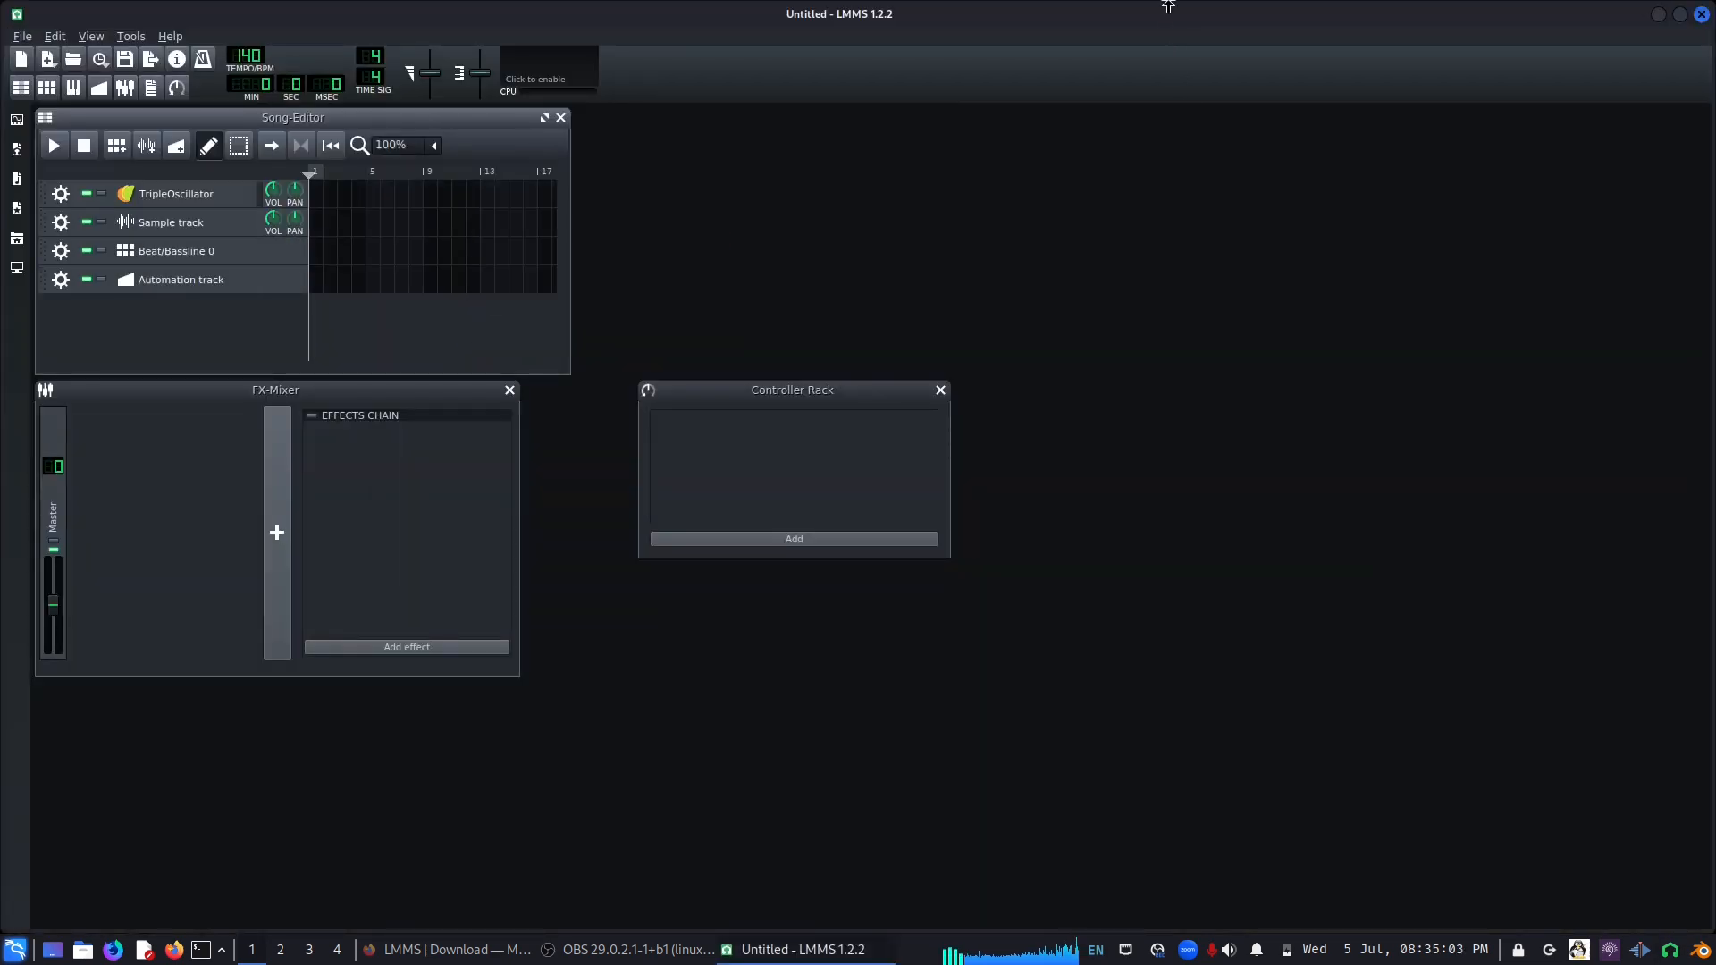
{"action": "left_click_drag", "start_coordinate": [1167, 2], "coordinate": [1137, 218]}
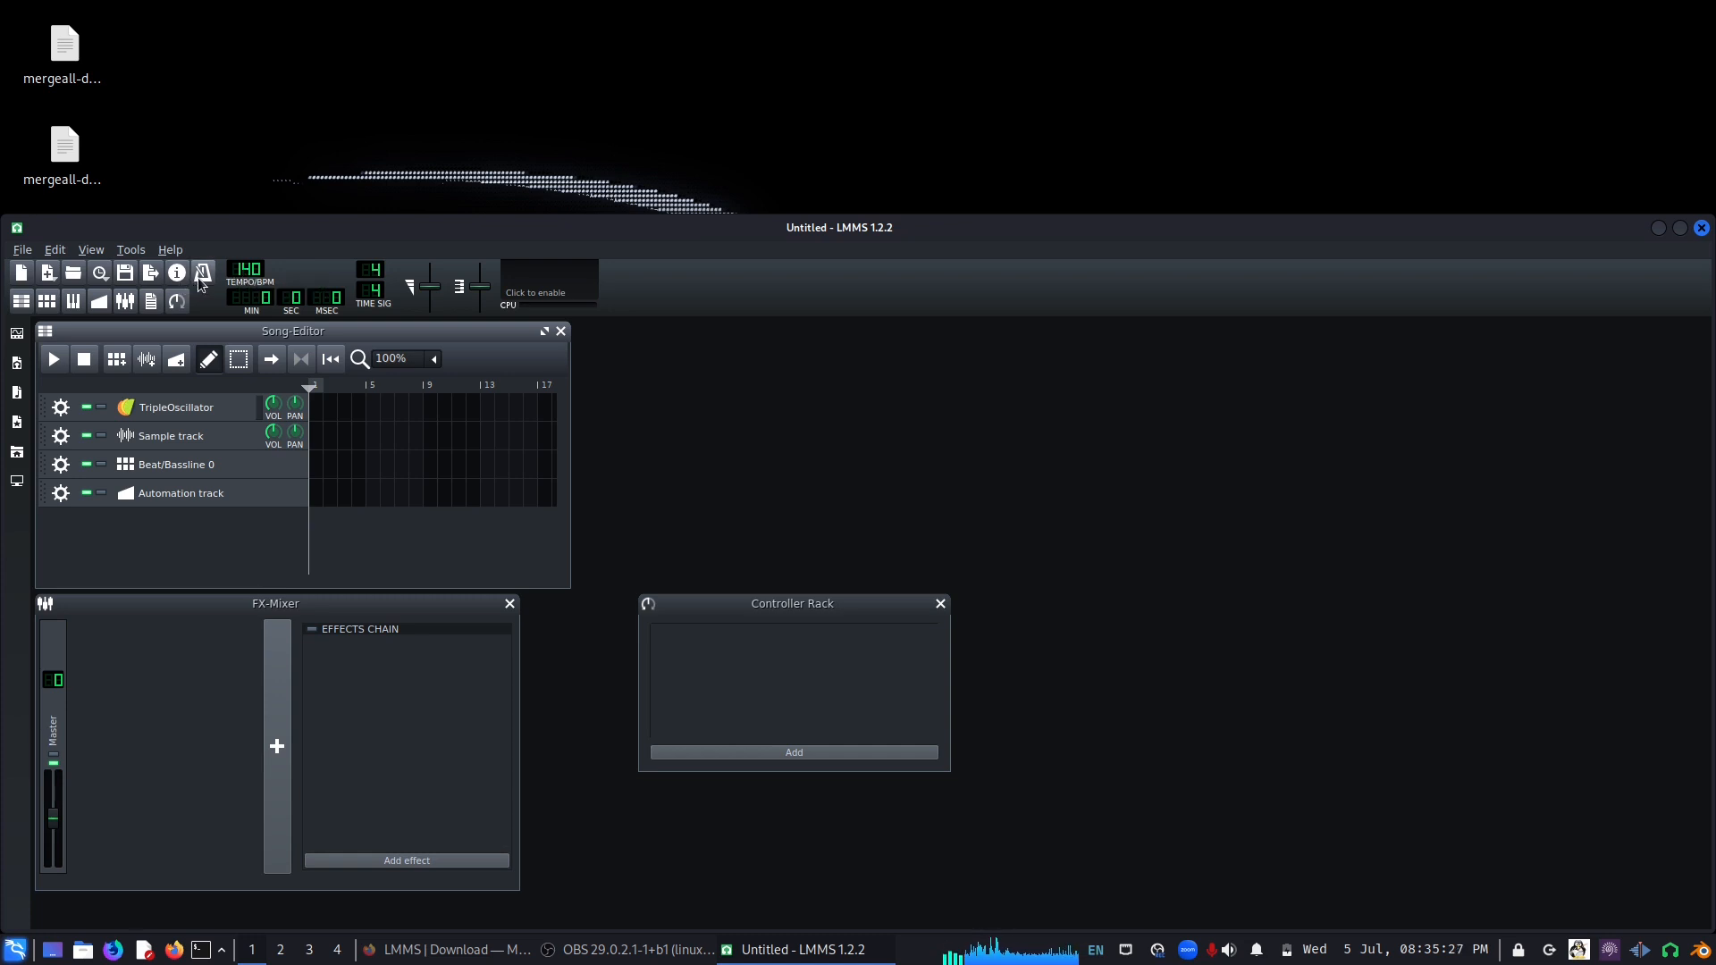
{"action": "double_click", "coordinate": [254, 273]}
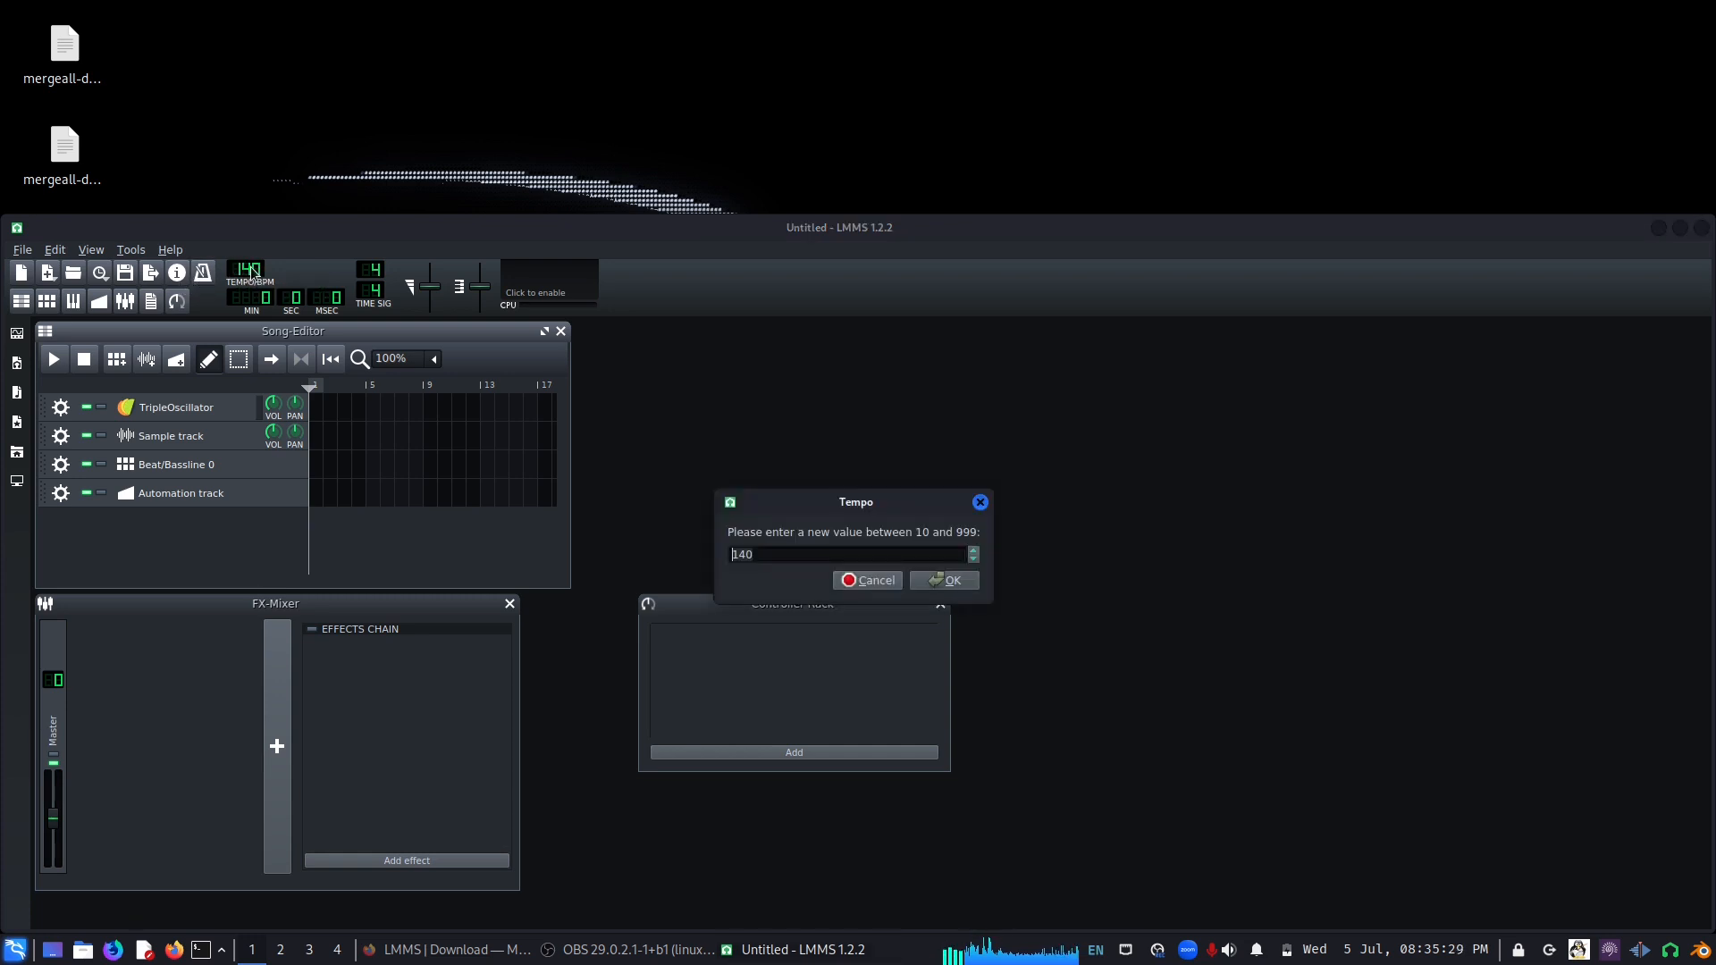
{"action": "key", "text": "BackSpace"}
{"action": "key", "text": "BackSpace"}
{"action": "key", "text": "BackSpace"}
{"action": "type", "text": "55"}
{"action": "key", "text": "Return"}
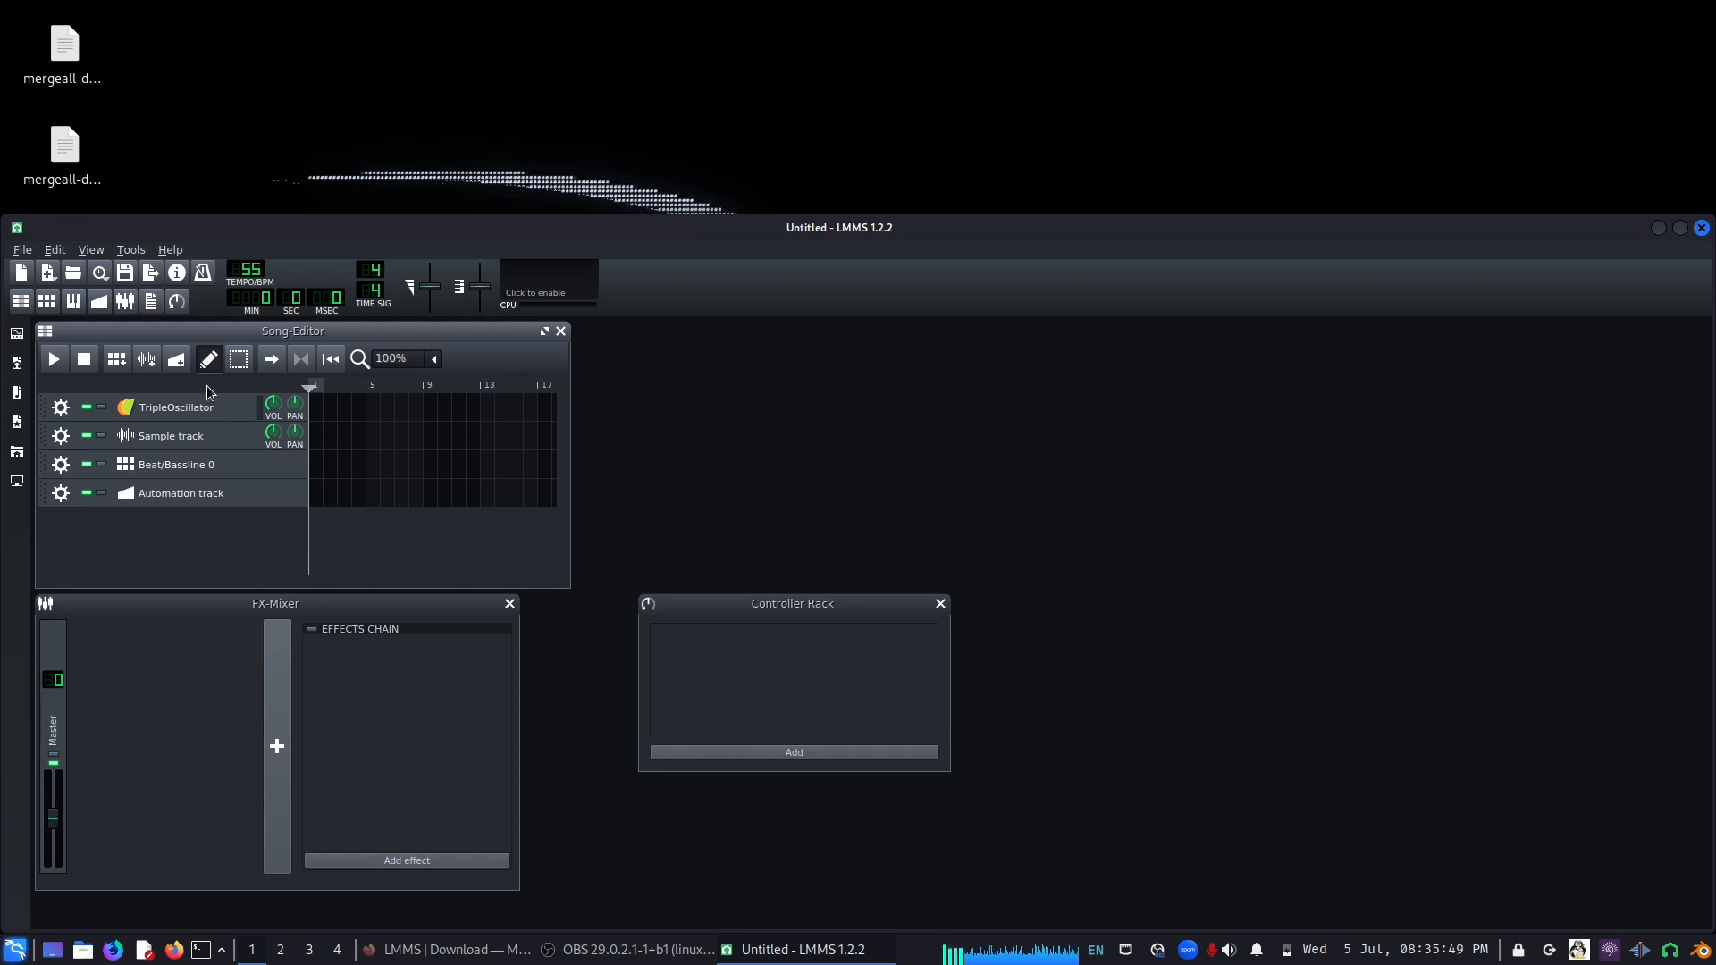
- Set the time signature to 7/4 while playing the song with the metronome, ending with the metronome off and playback paused
{"action": "left_click", "coordinate": [202, 278]}
{"action": "left_click", "coordinate": [50, 360]}
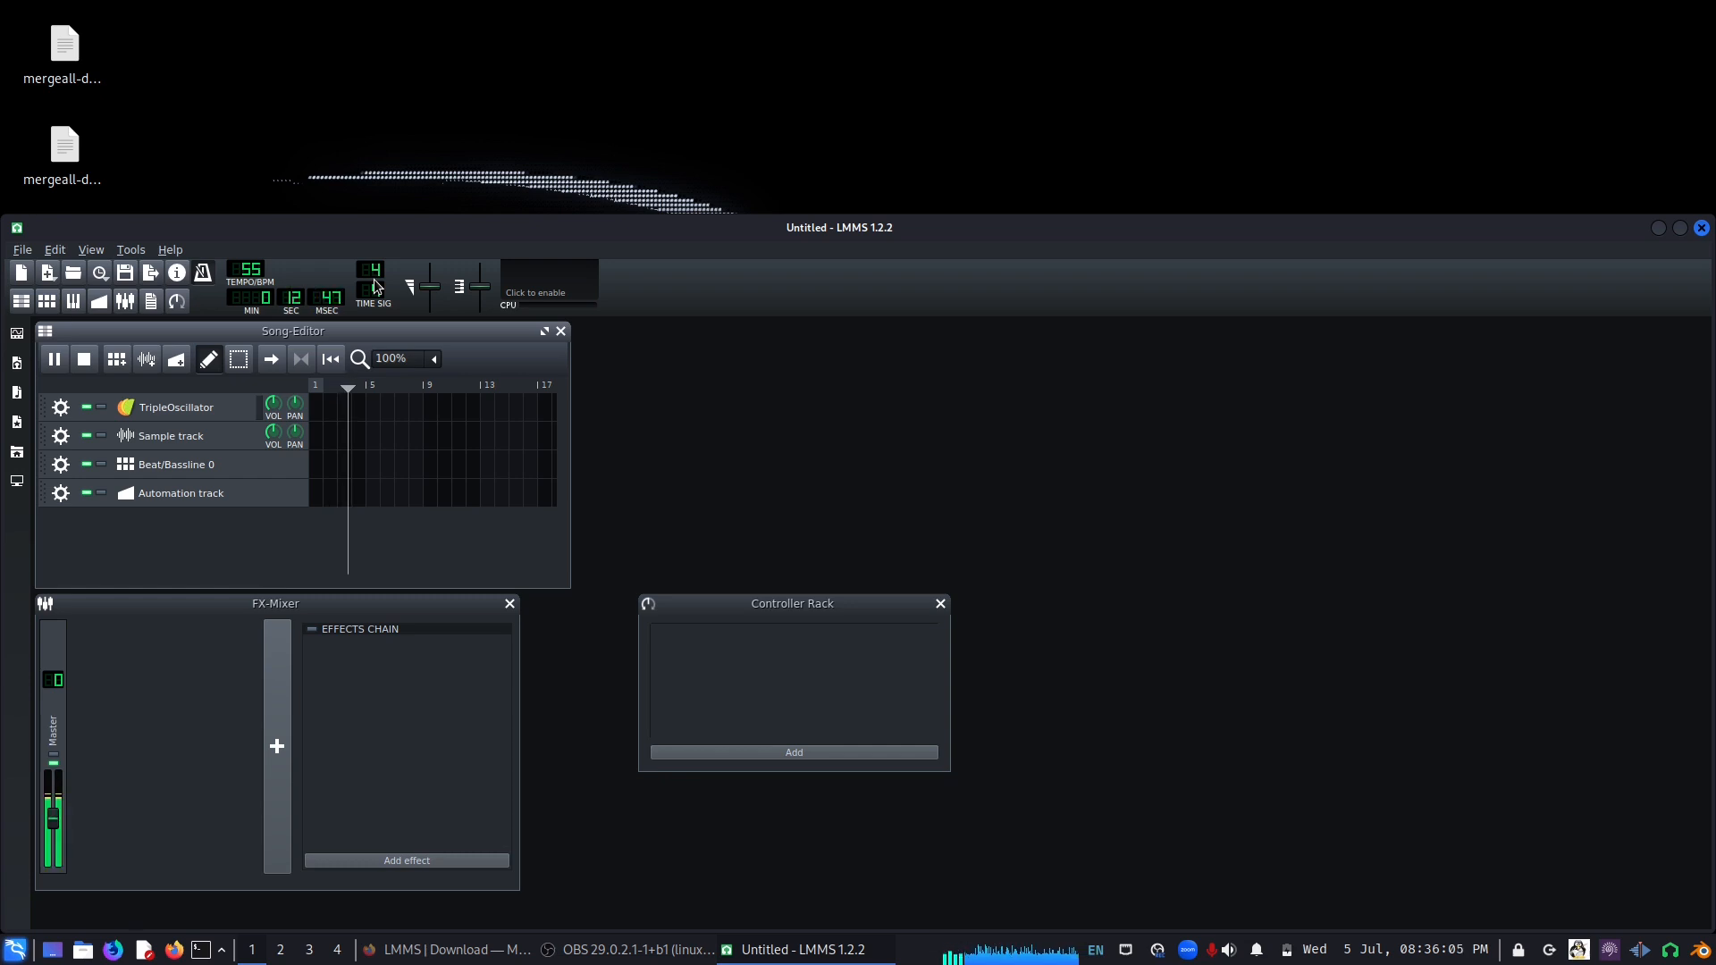
{"action": "scroll", "coordinate": [378, 283], "scroll_direction": "up", "scroll_amount": 2}
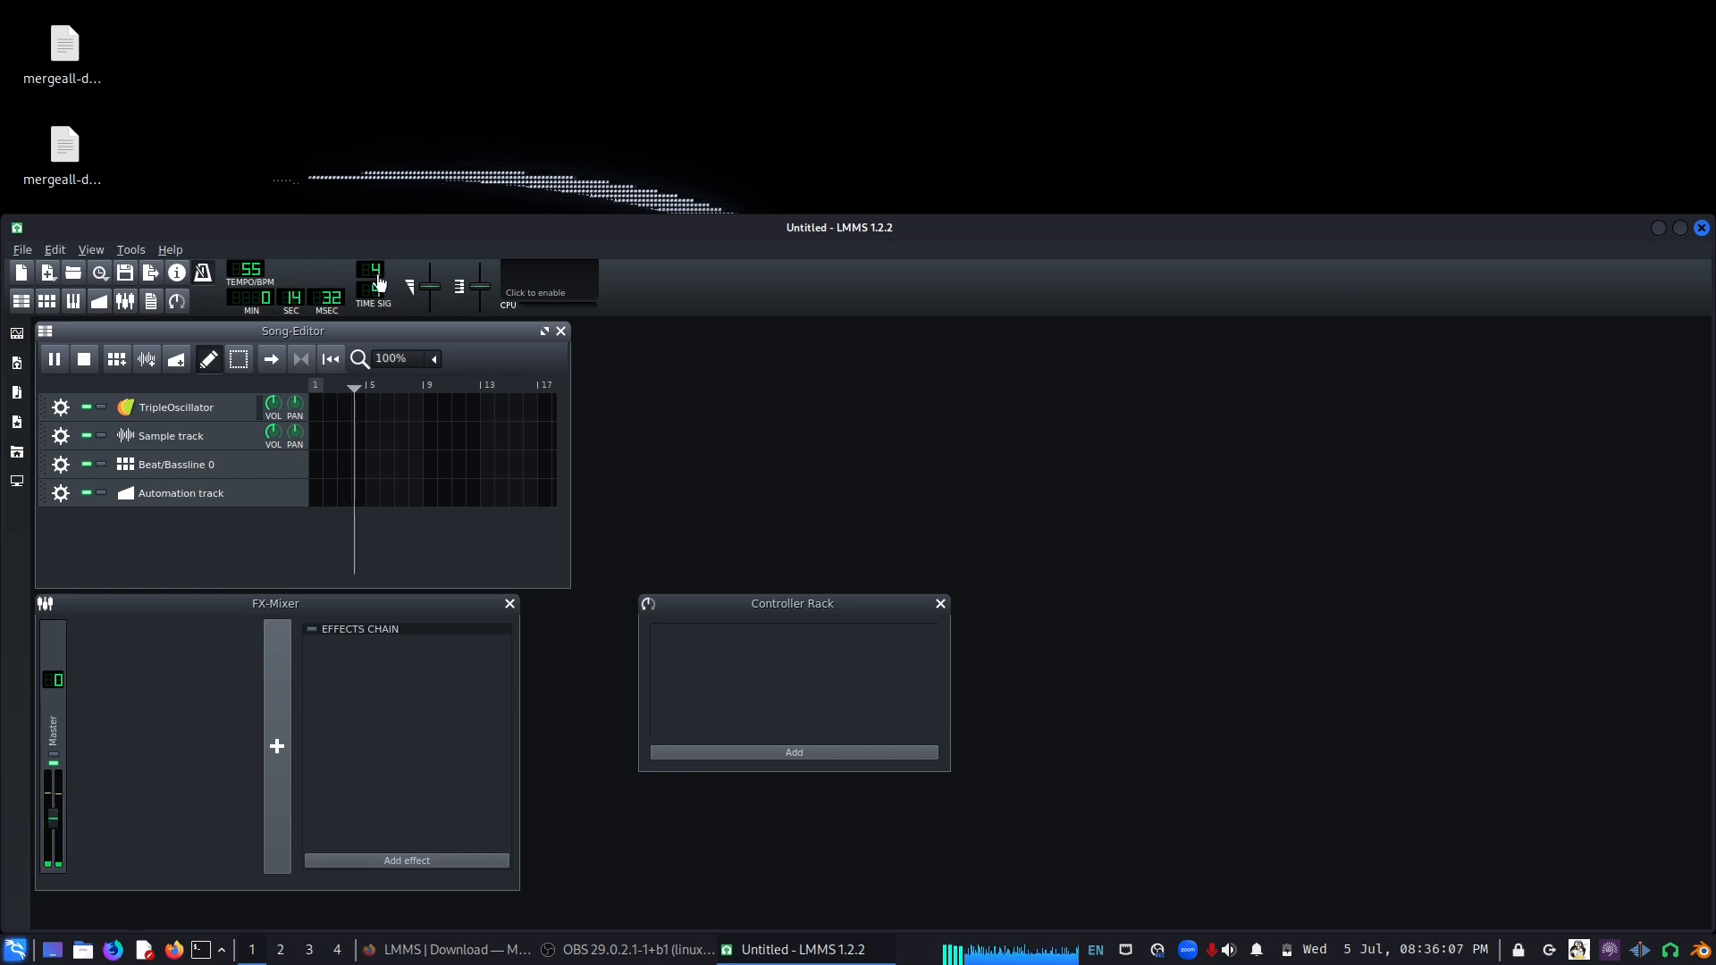
{"action": "scroll", "coordinate": [378, 284], "scroll_direction": "up", "scroll_amount": 1}
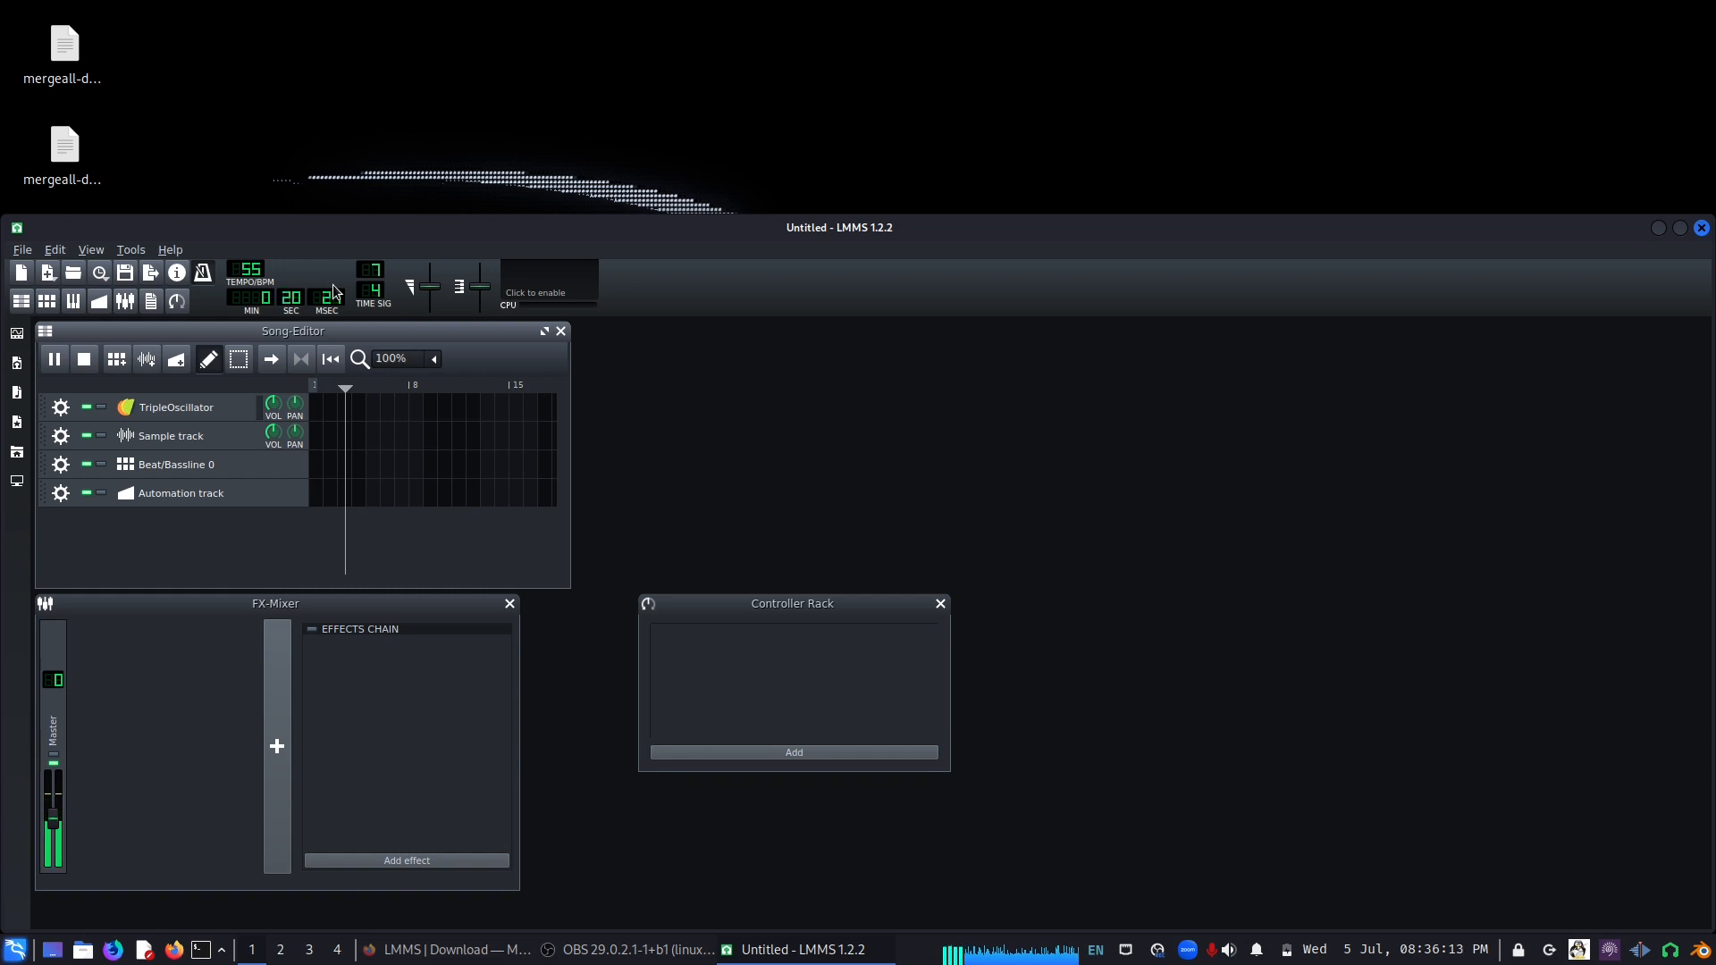
{"action": "left_click", "coordinate": [202, 274]}
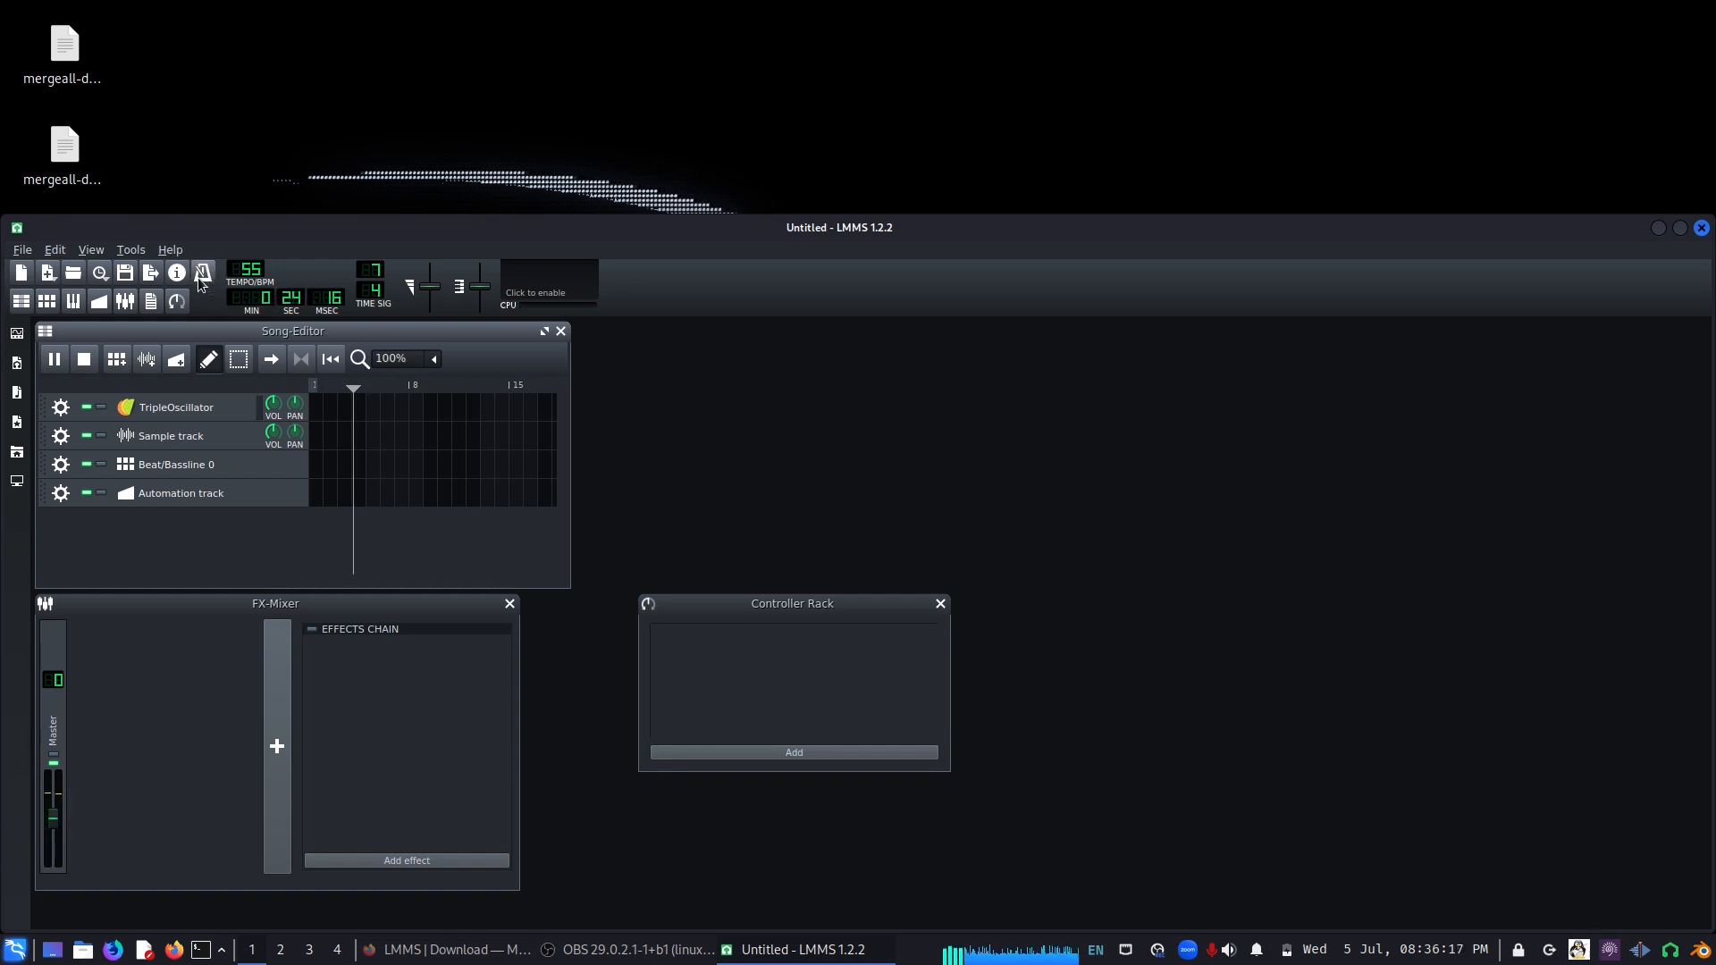
{"action": "left_click", "coordinate": [54, 359]}
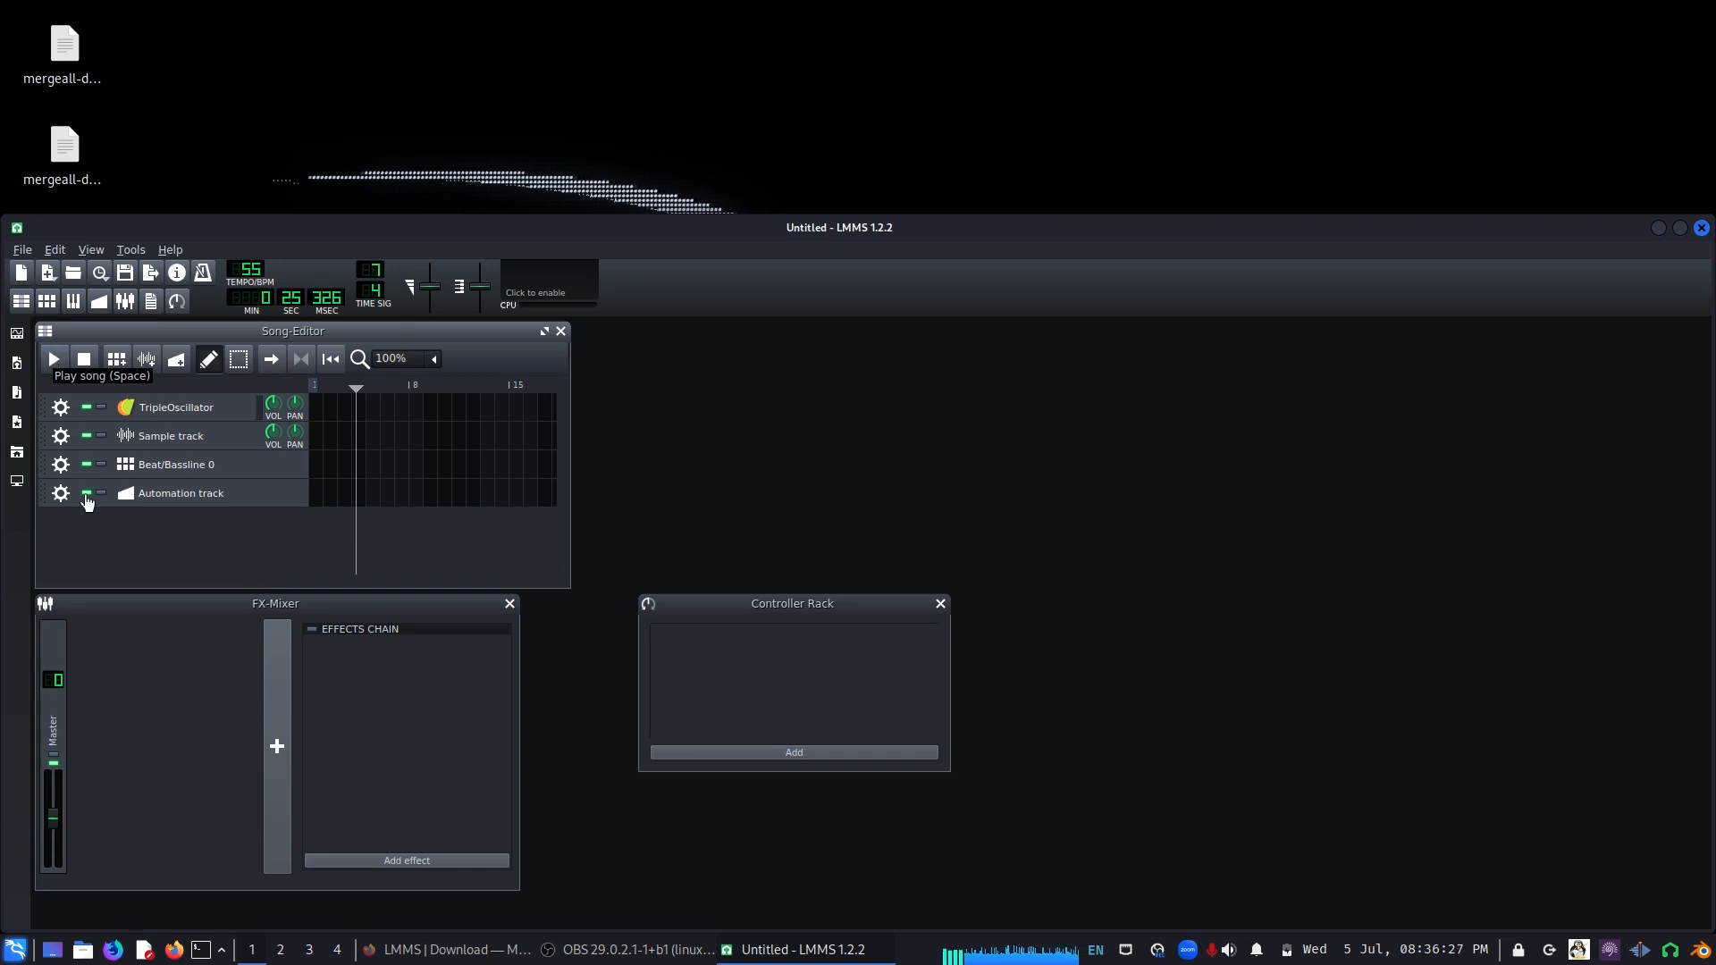
- Add an Organic instrument track to the song and remove the Automation, Beat/Bassline 0, Sample and TripleOscillator tracks
{"action": "left_click", "coordinate": [18, 336]}
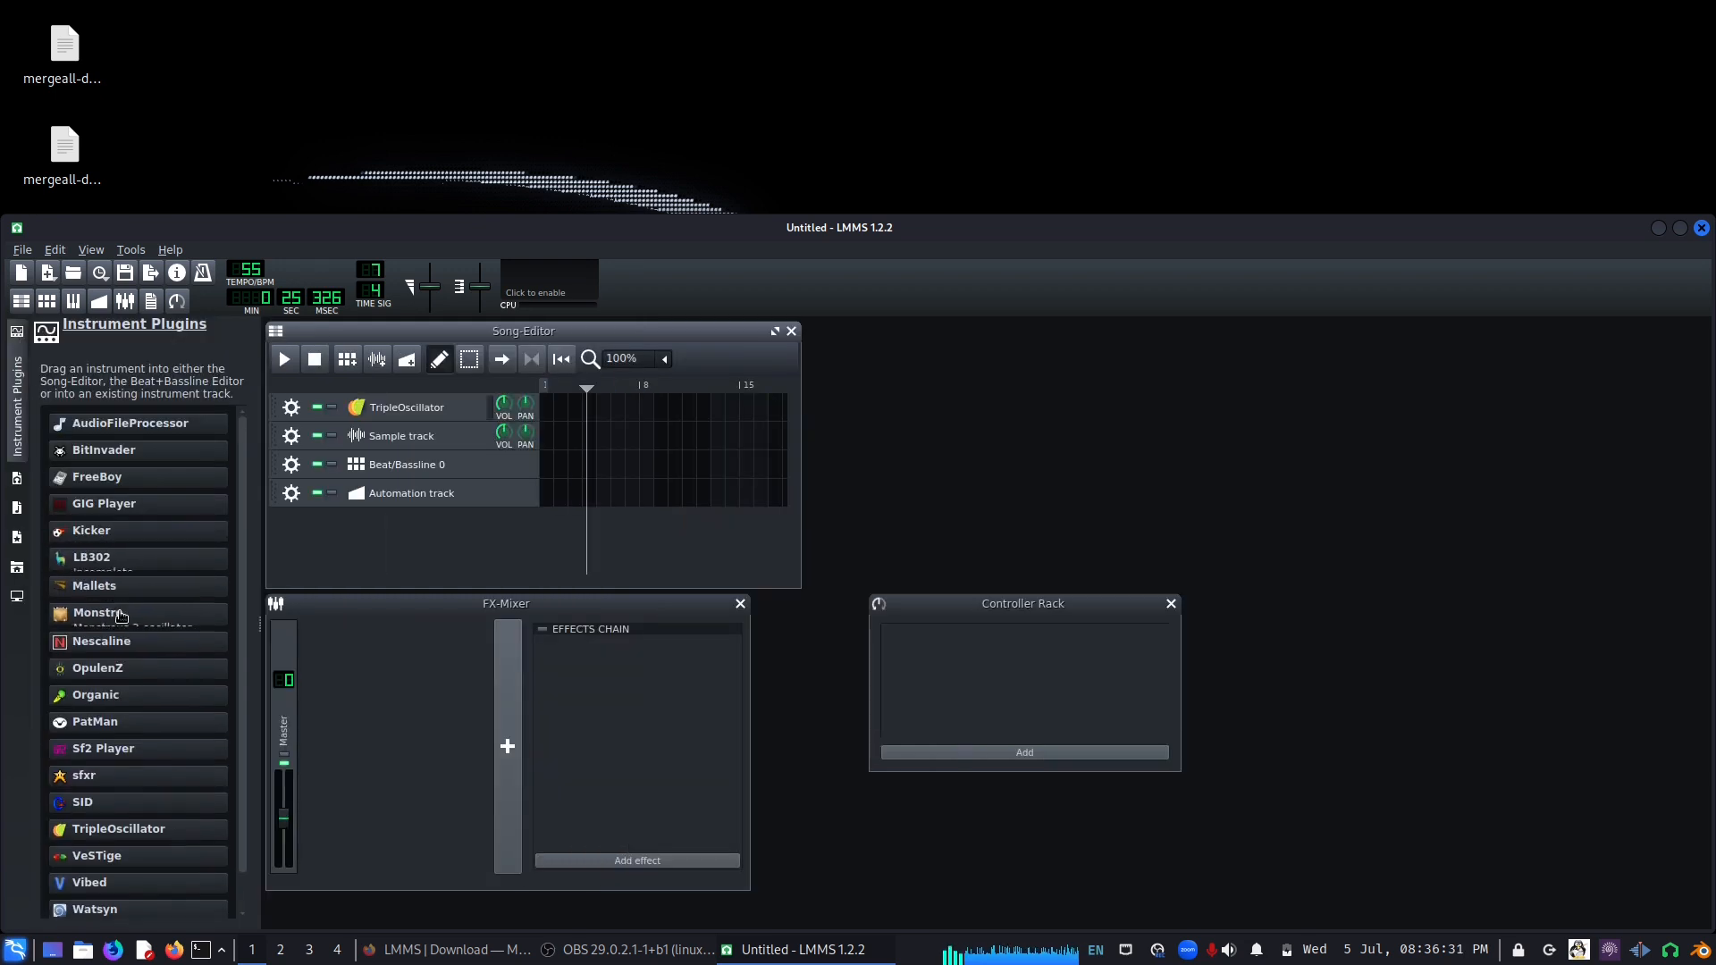
{"action": "left_click_drag", "start_coordinate": [80, 735], "coordinate": [327, 534]}
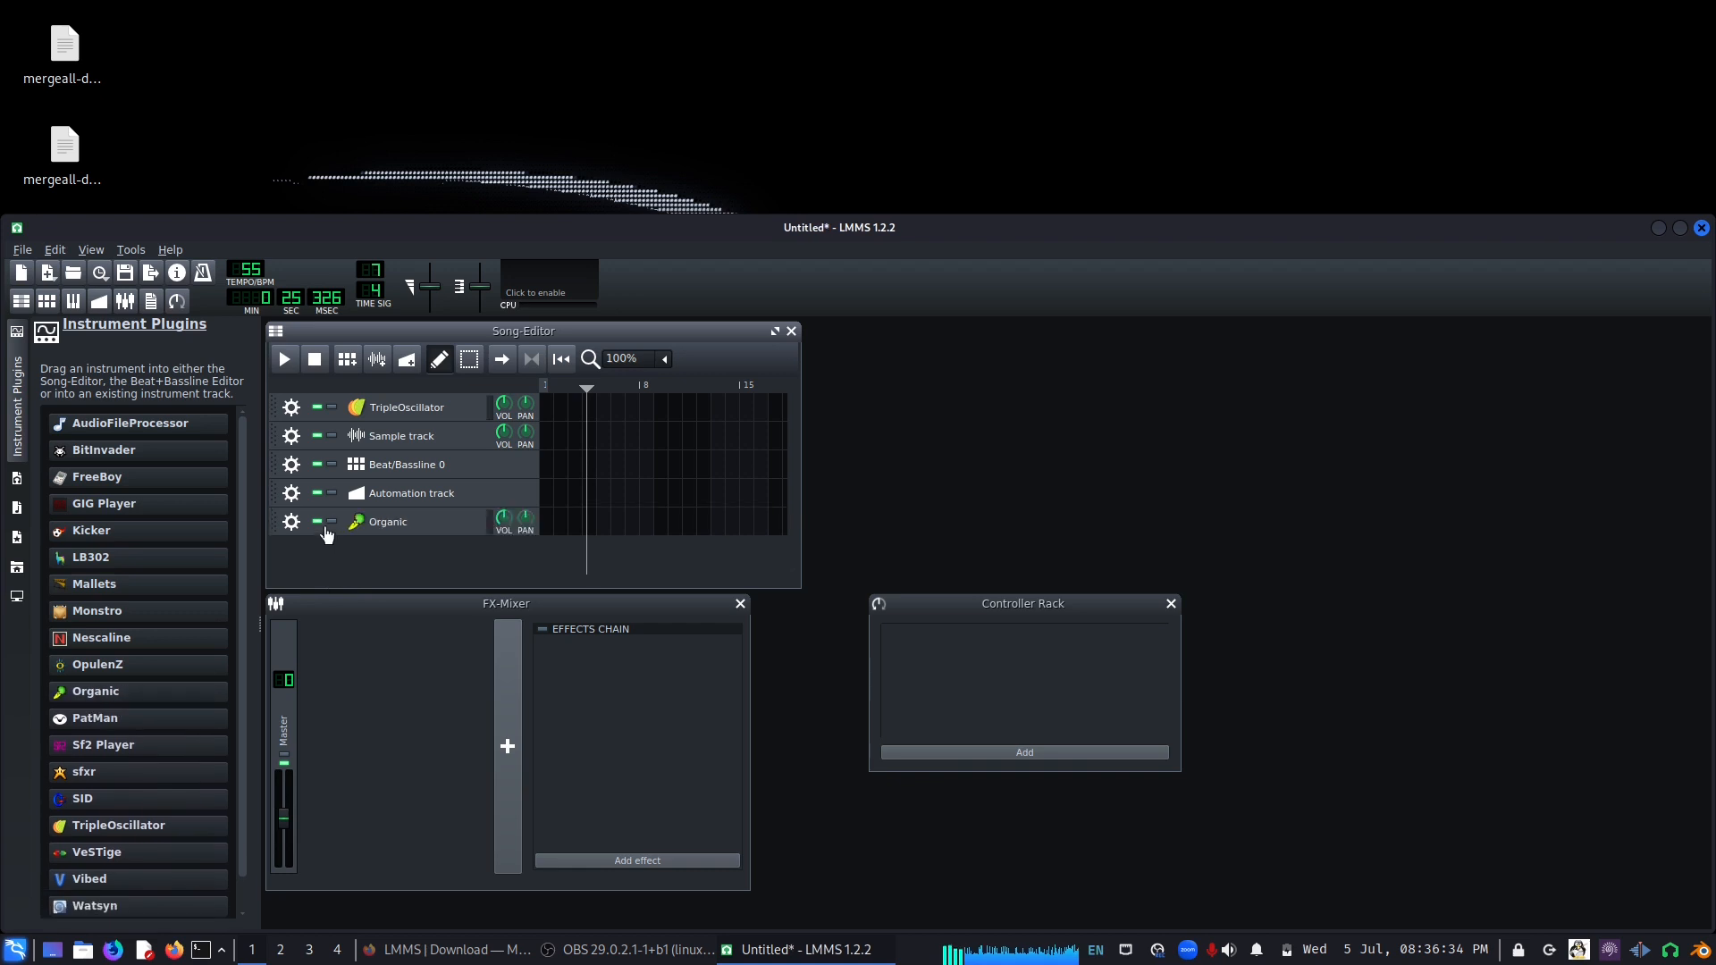
{"action": "left_click", "coordinate": [293, 494]}
{"action": "left_click", "coordinate": [313, 537]}
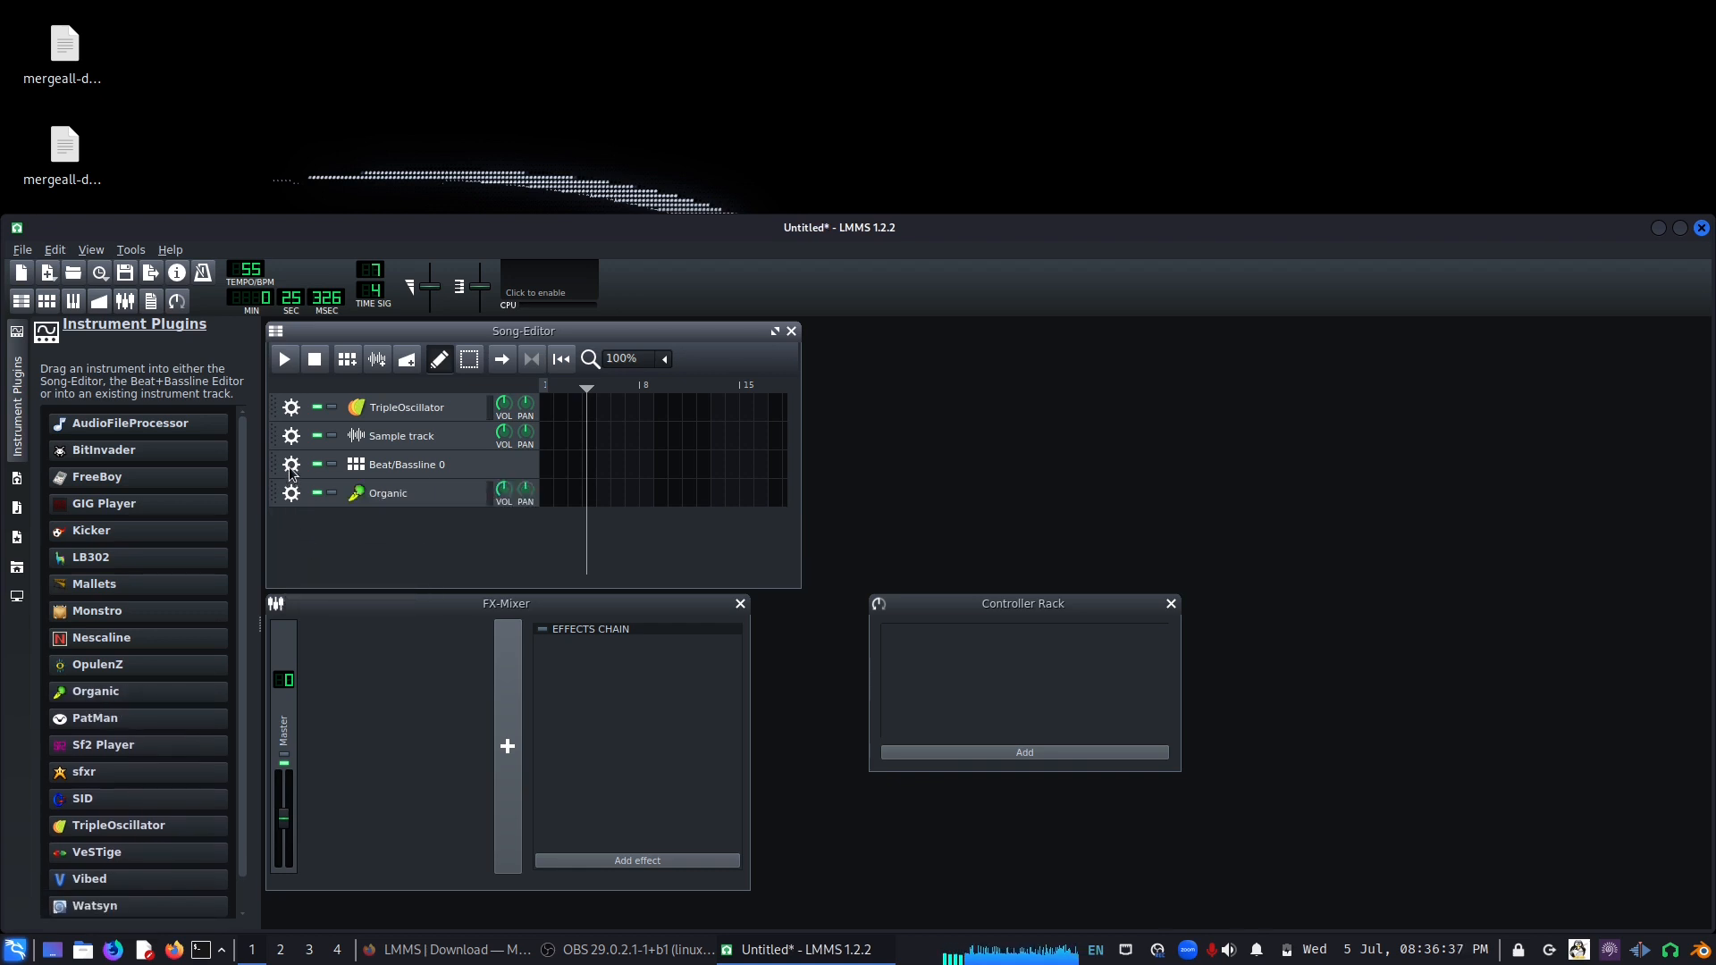
{"action": "left_click", "coordinate": [292, 465]}
{"action": "left_click", "coordinate": [309, 508]}
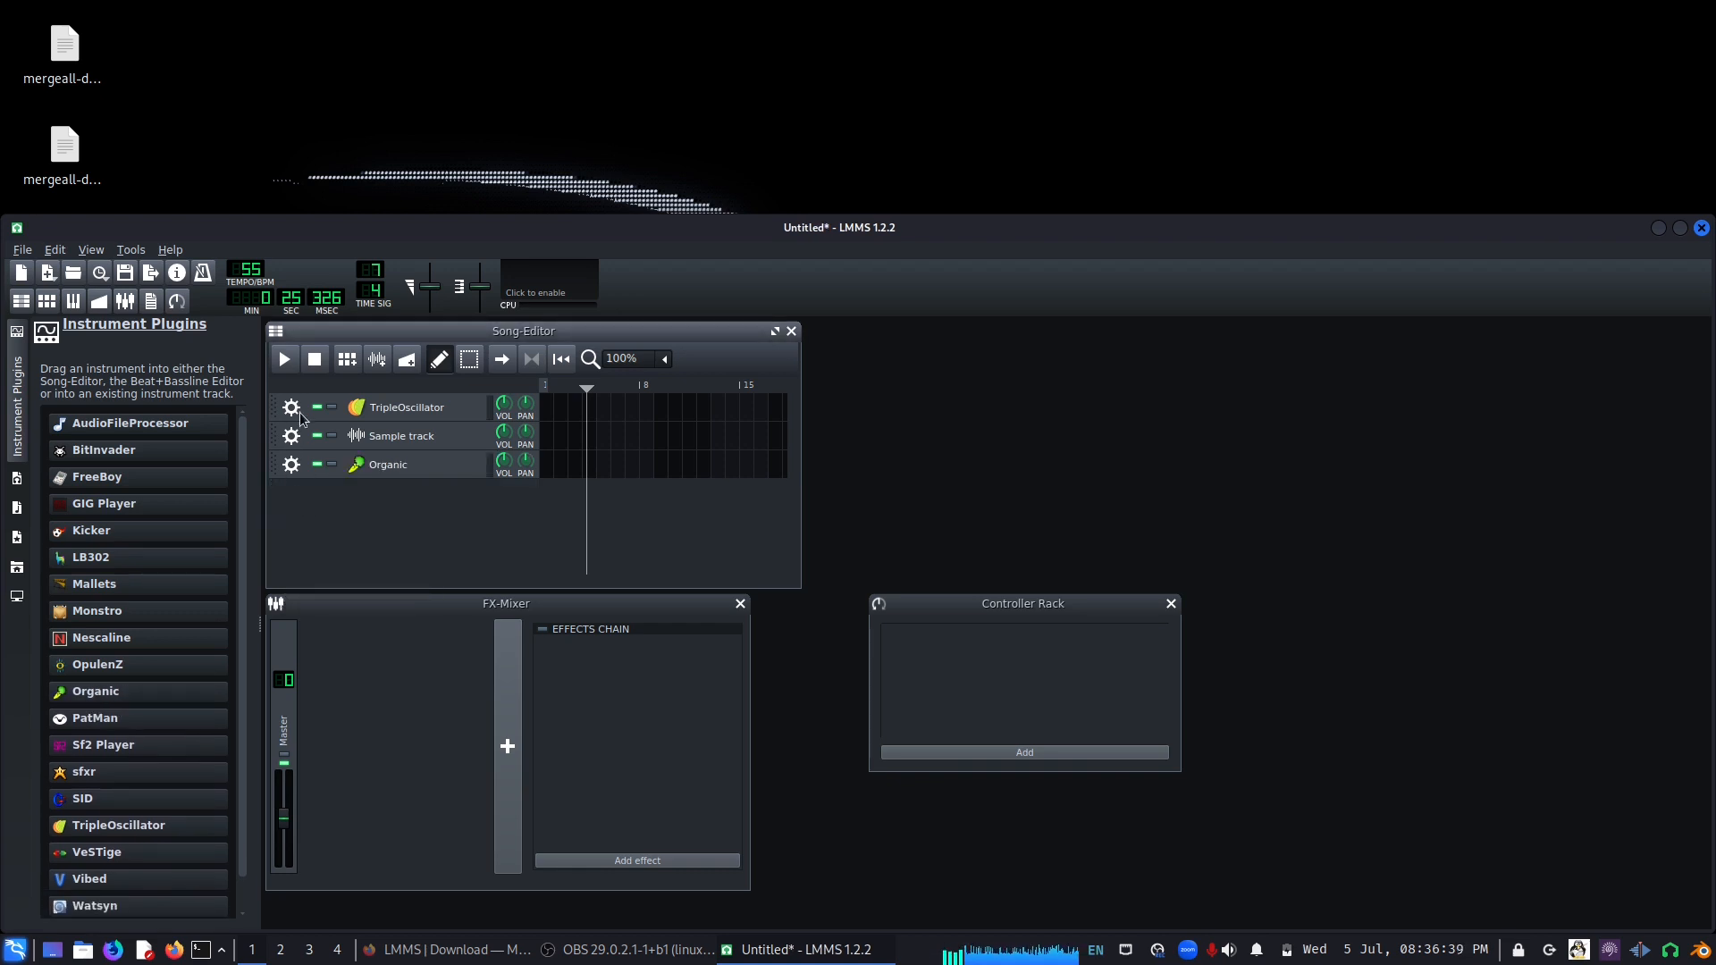
{"action": "left_click", "coordinate": [291, 436]}
{"action": "left_click", "coordinate": [305, 479]}
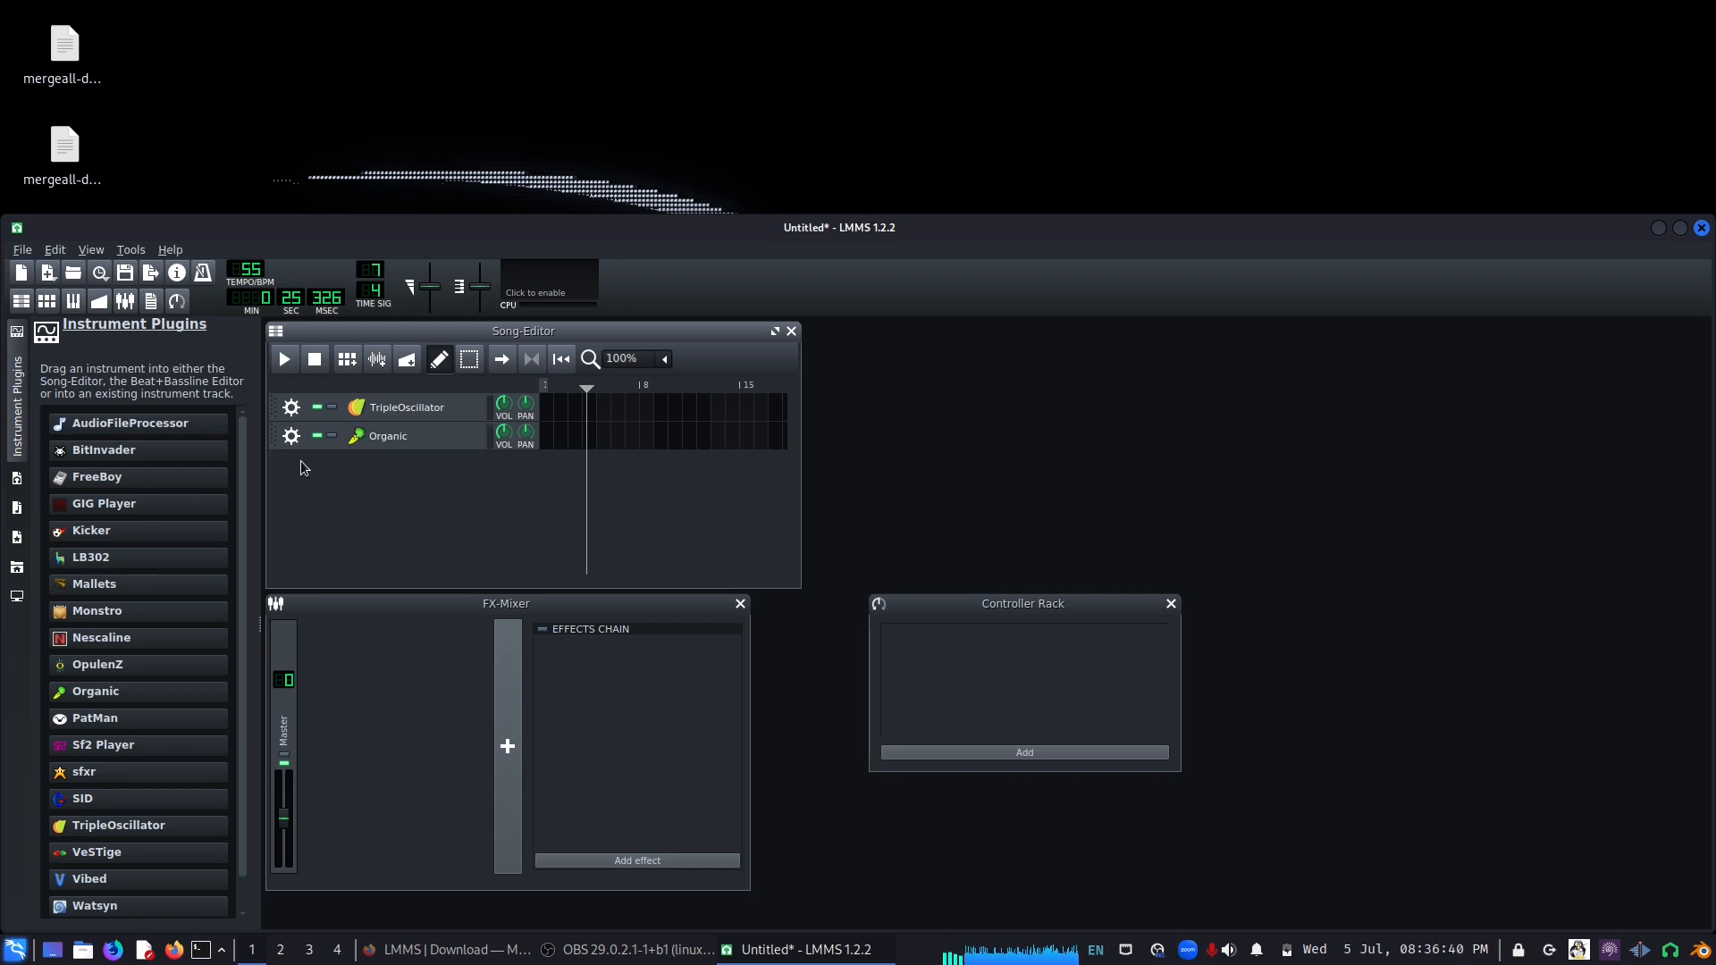
{"action": "left_click", "coordinate": [292, 408]}
{"action": "left_click", "coordinate": [308, 450]}
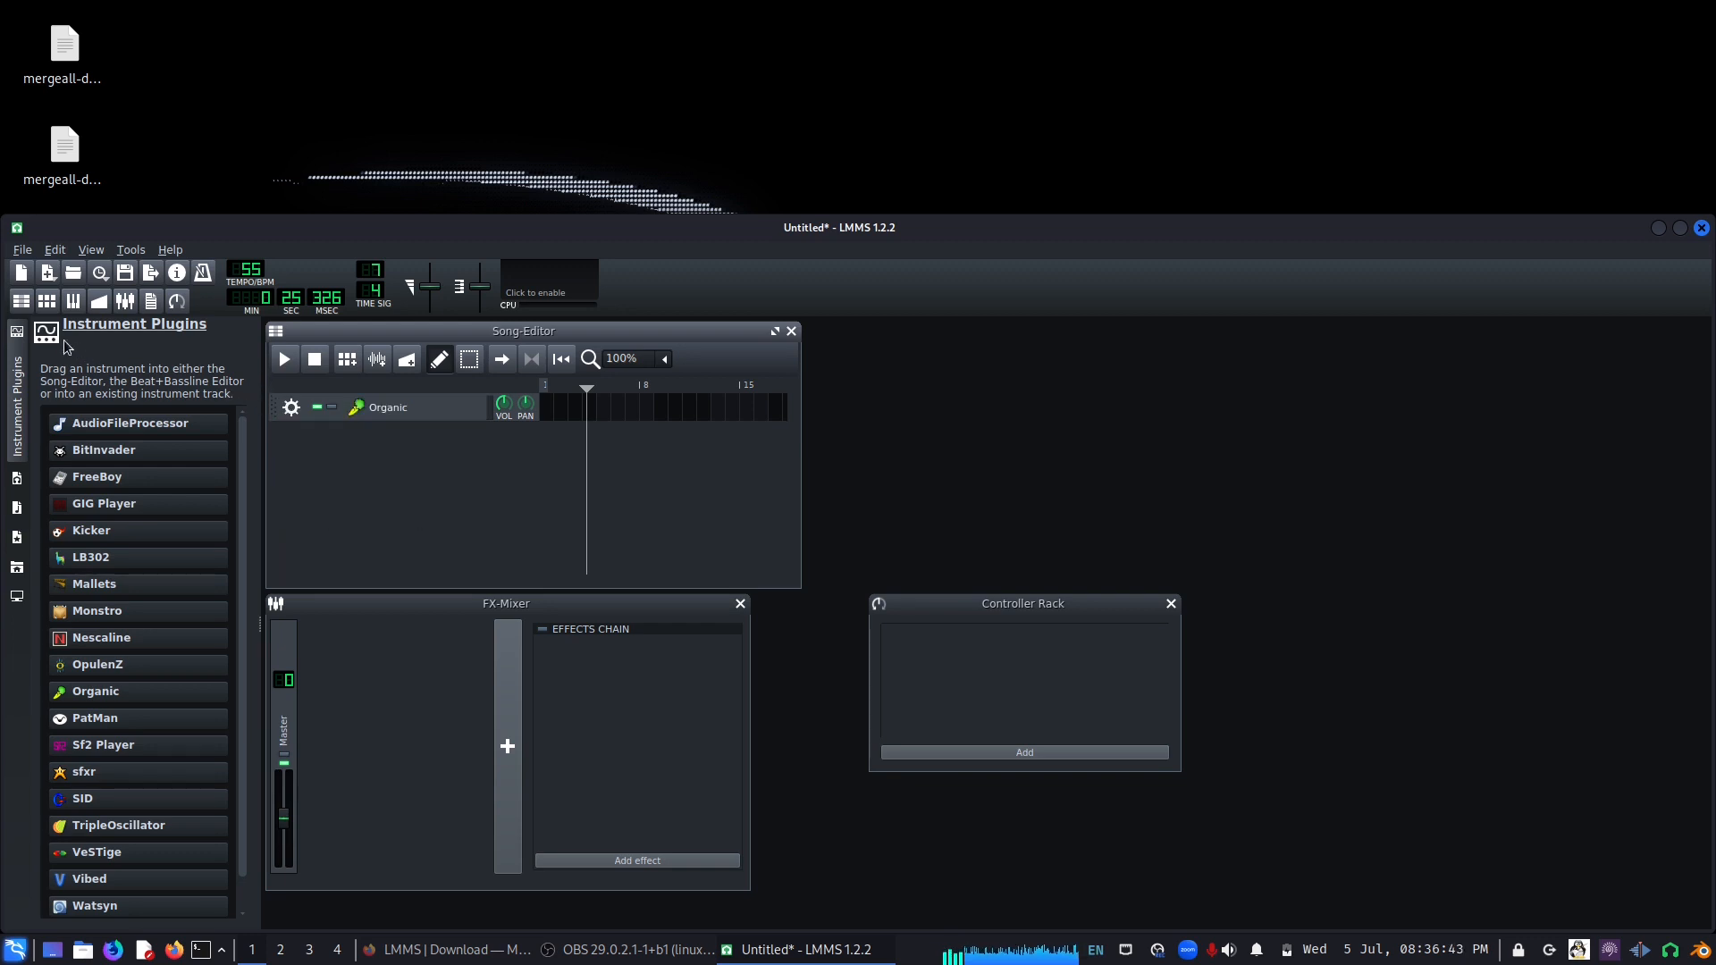
{"action": "left_click", "coordinate": [16, 393]}
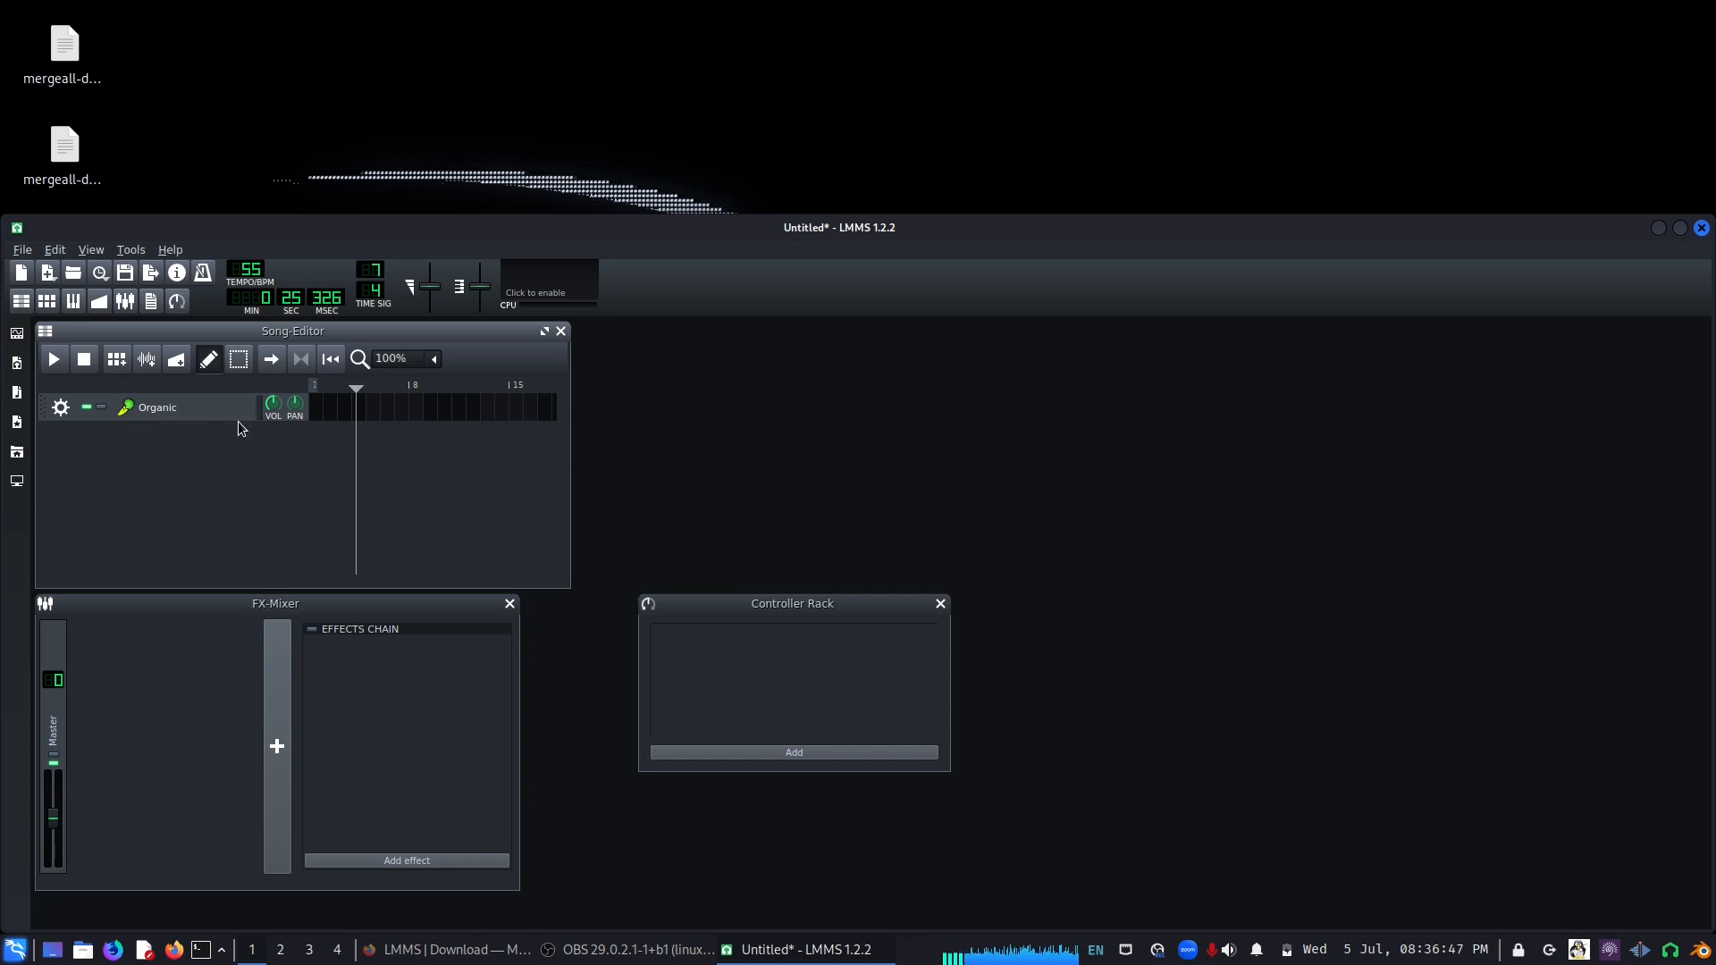
- Lower the Organic instrument's base note two octaves to A2 and audition the C3 and C4 keys
{"action": "left_click", "coordinate": [186, 411]}
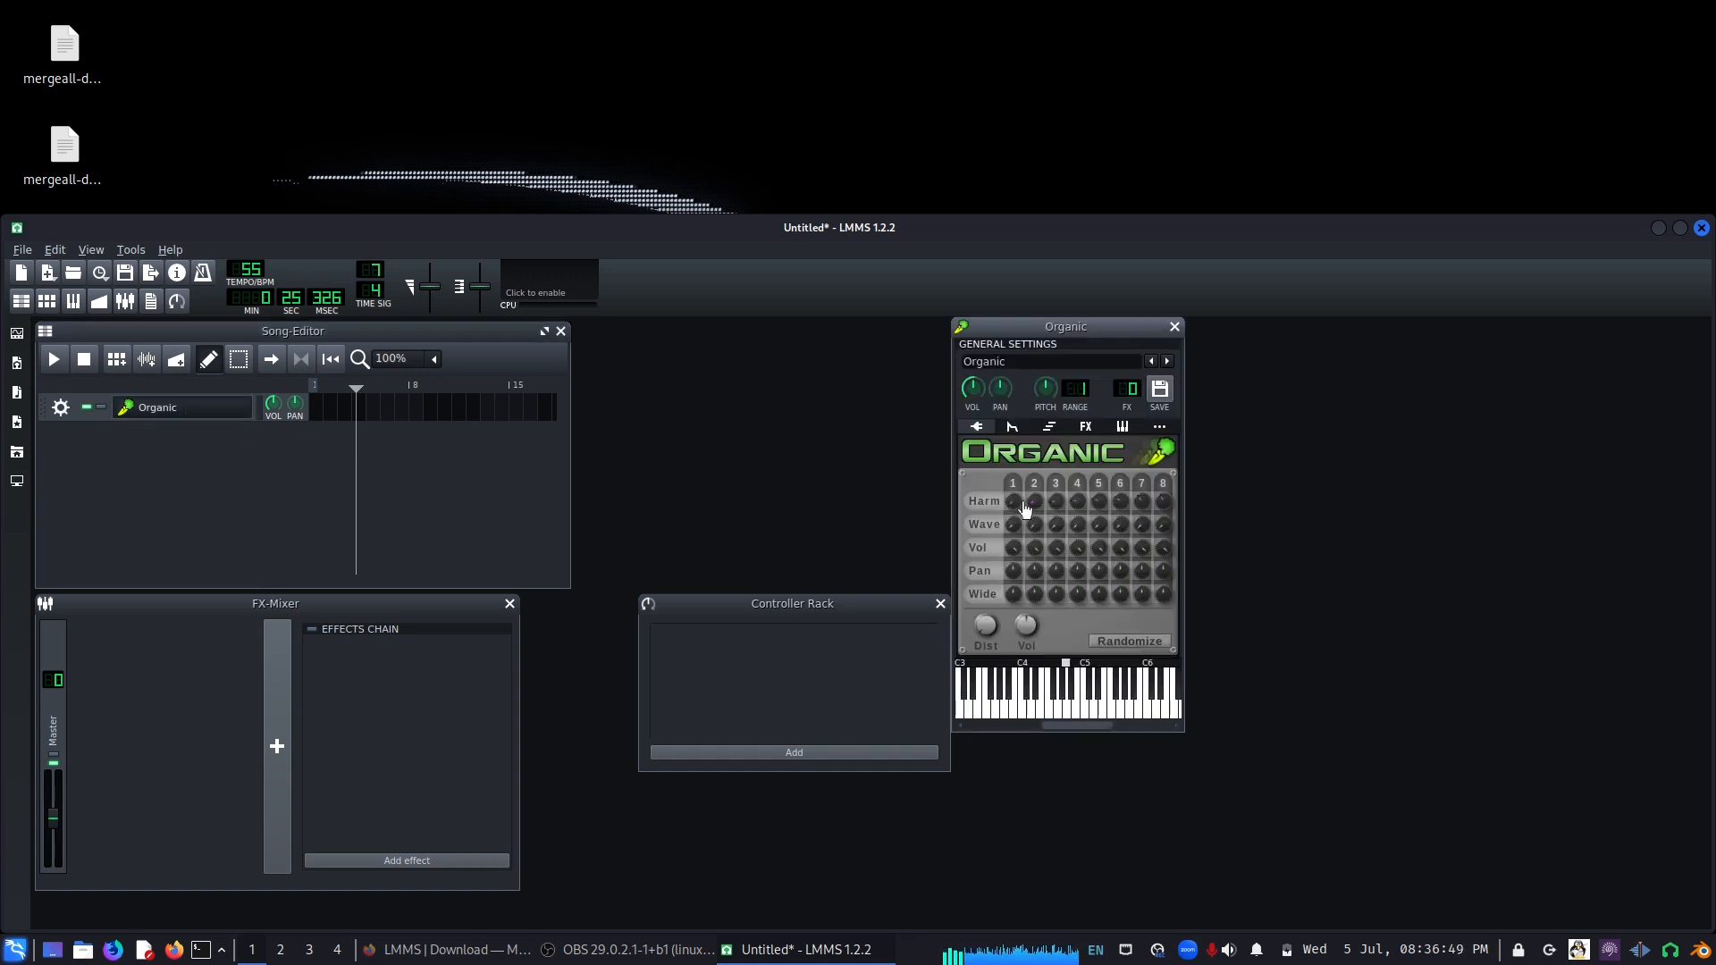
{"action": "left_click_drag", "start_coordinate": [1090, 721], "coordinate": [1074, 728]}
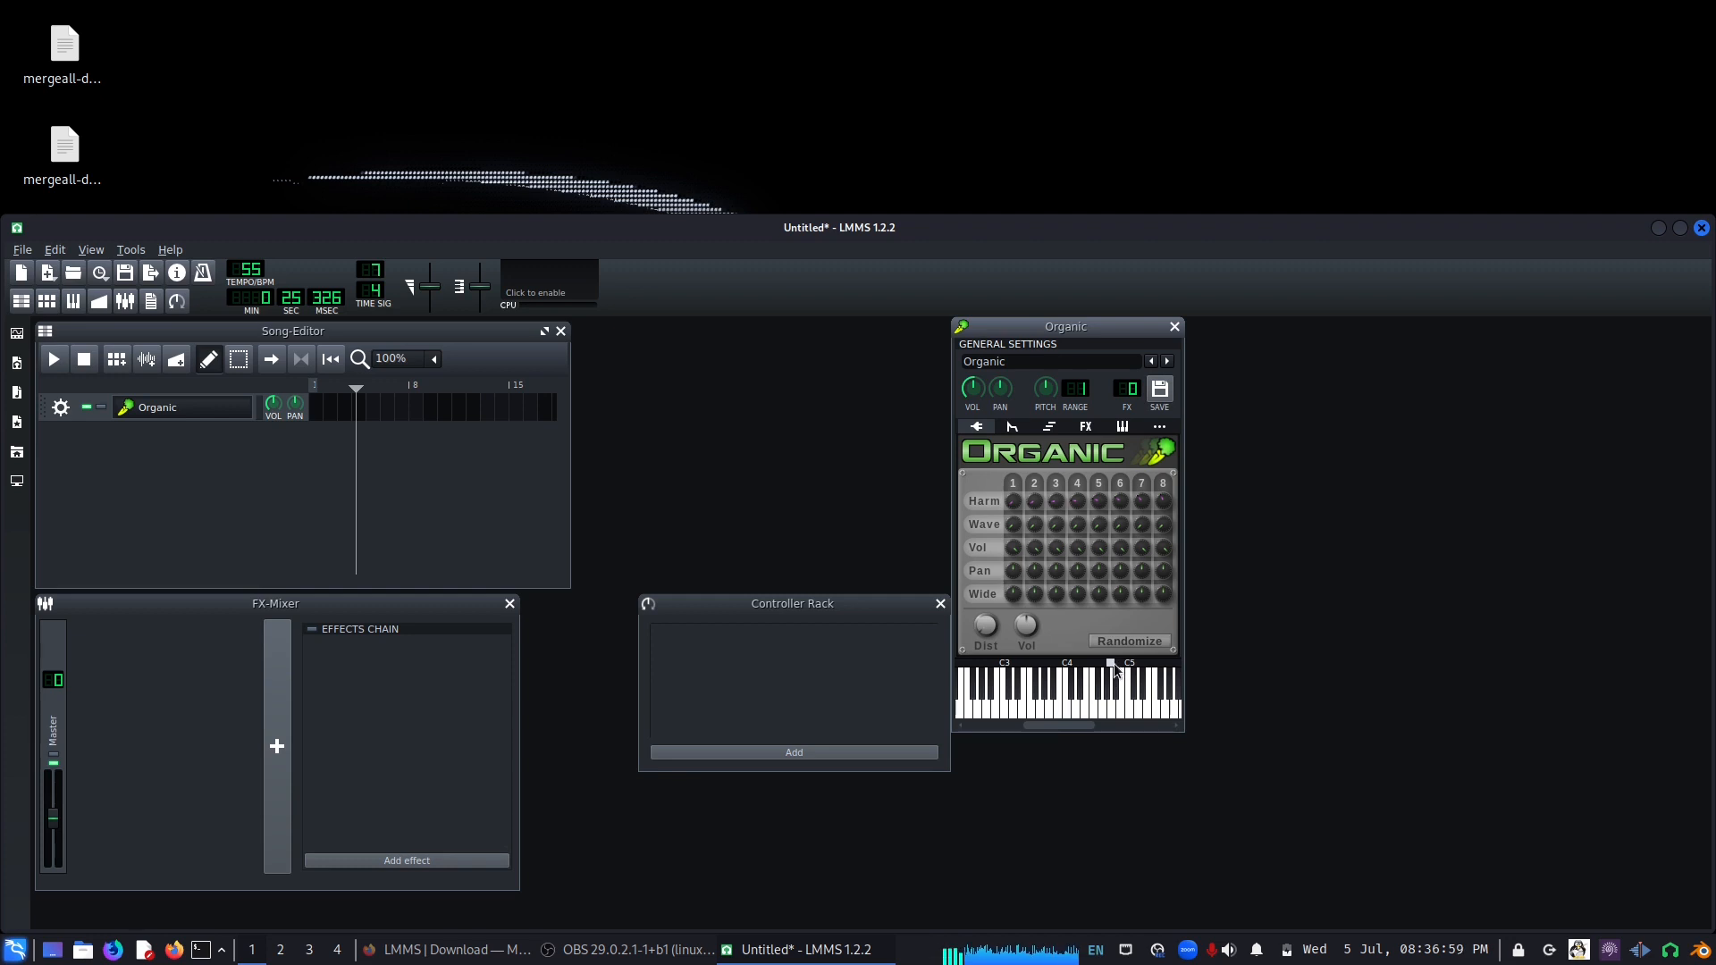
{"action": "left_click_drag", "start_coordinate": [1109, 667], "coordinate": [985, 670]}
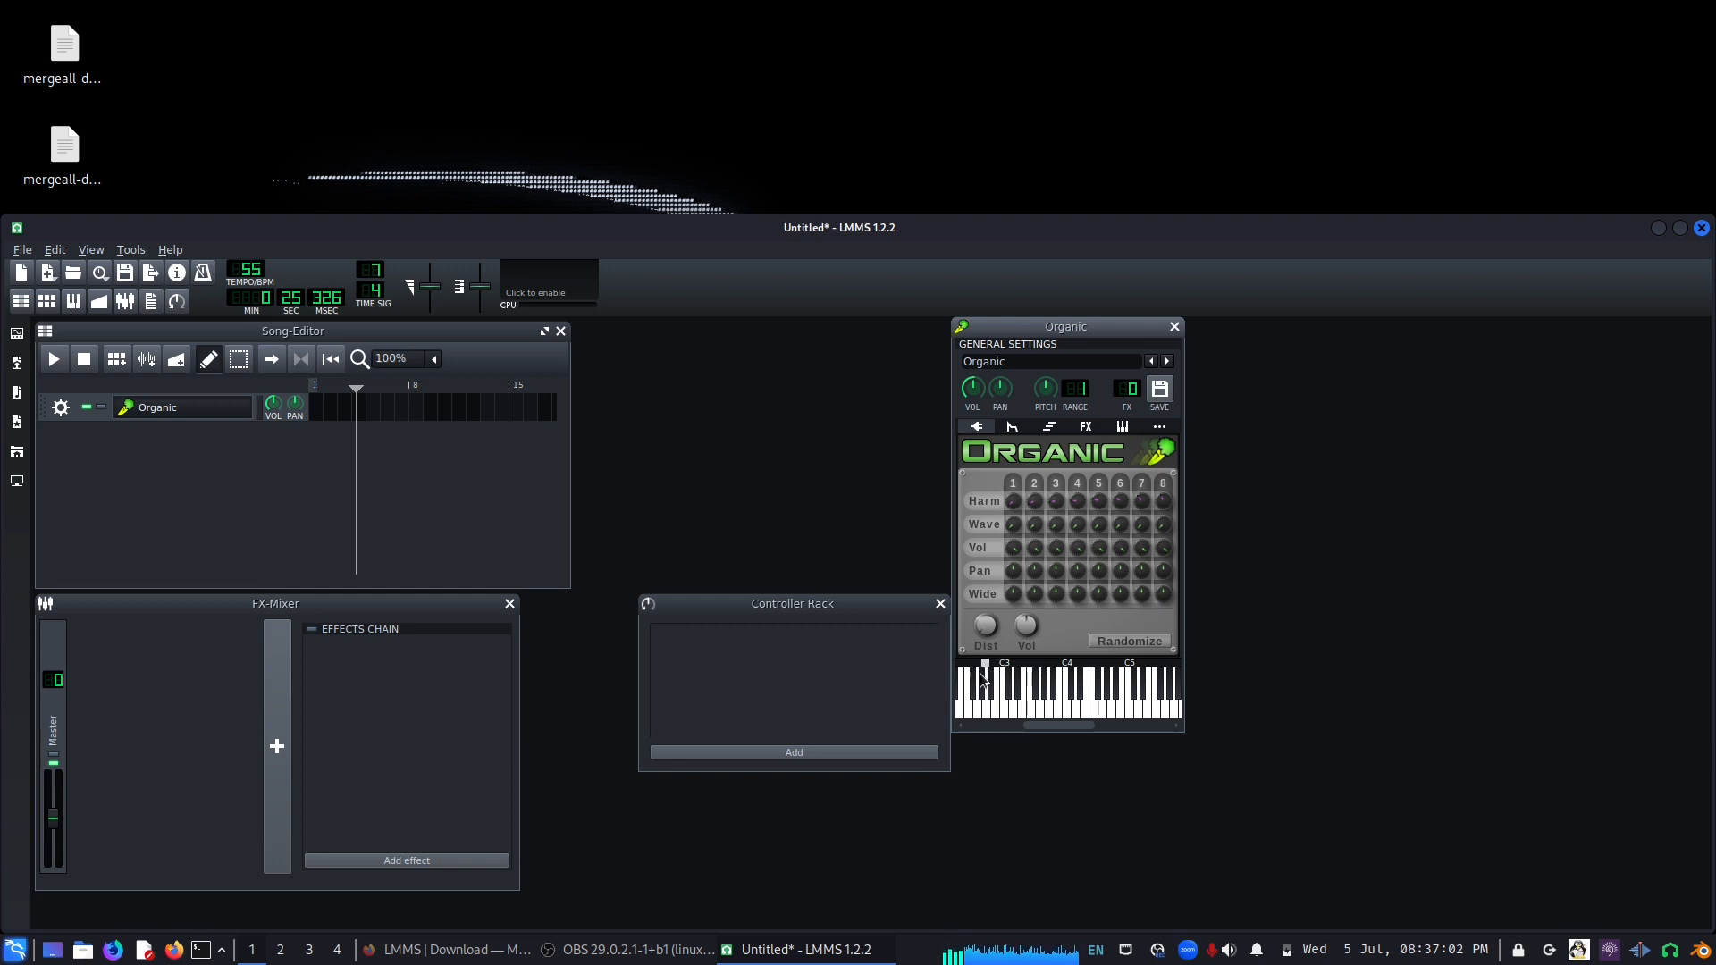
{"action": "left_click", "coordinate": [1003, 713]}
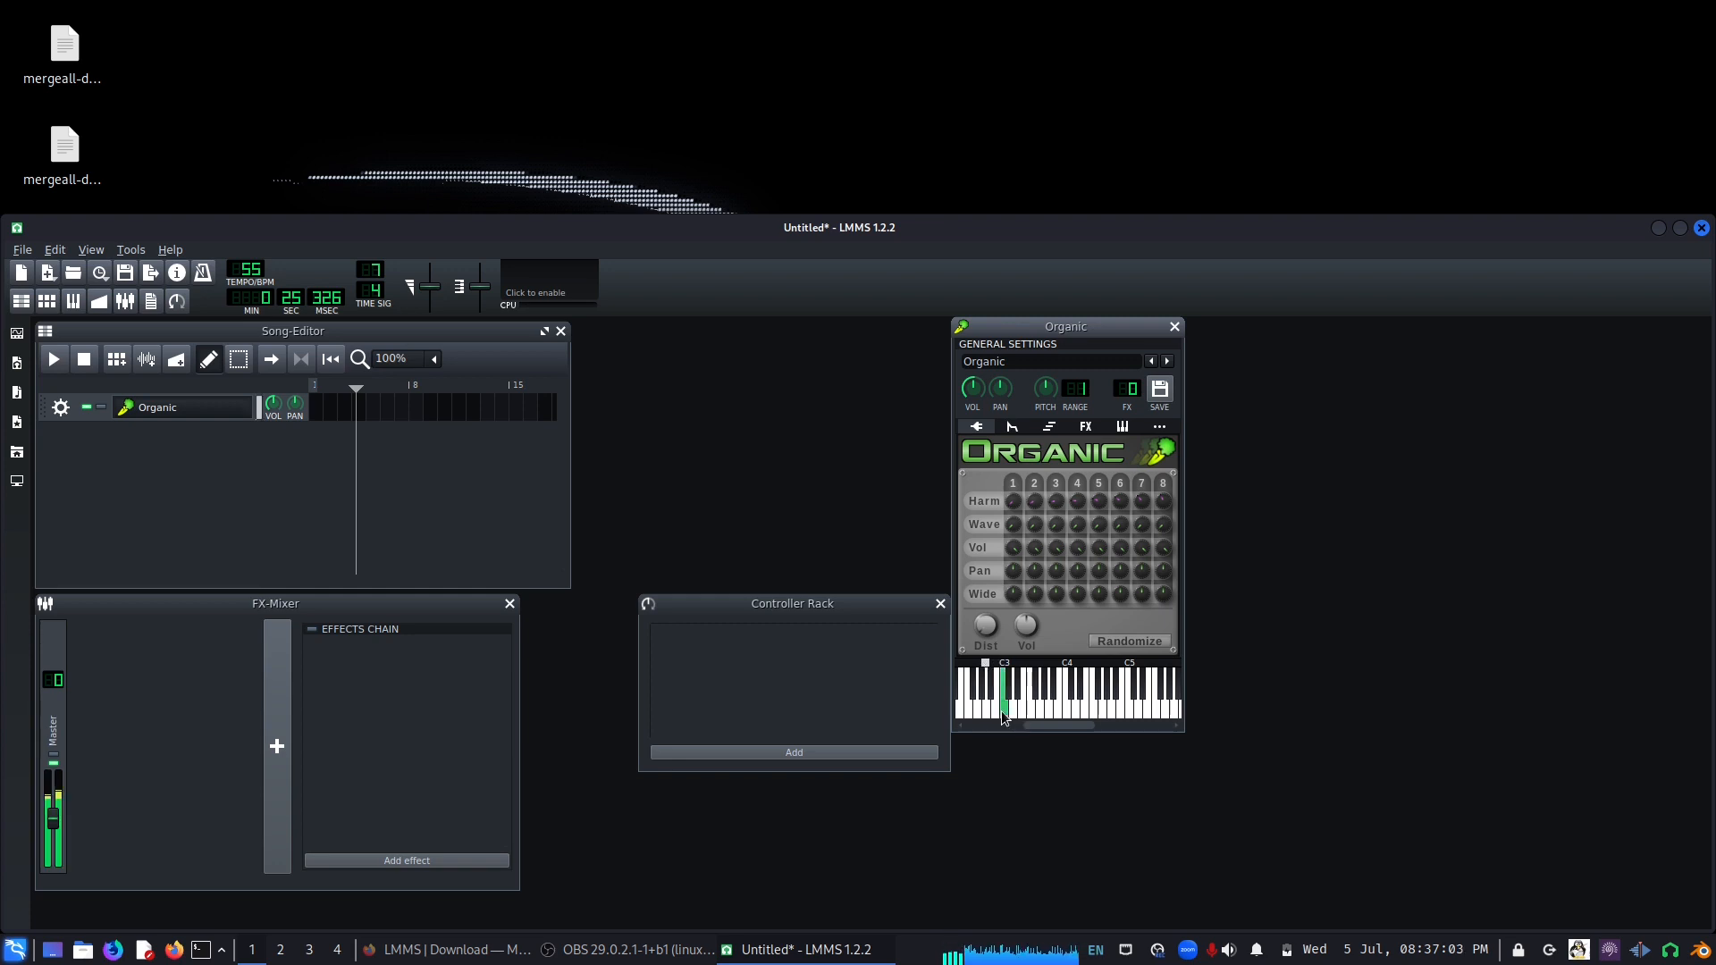
{"action": "left_click", "coordinate": [1064, 710]}
{"action": "left_click", "coordinate": [1175, 327]}
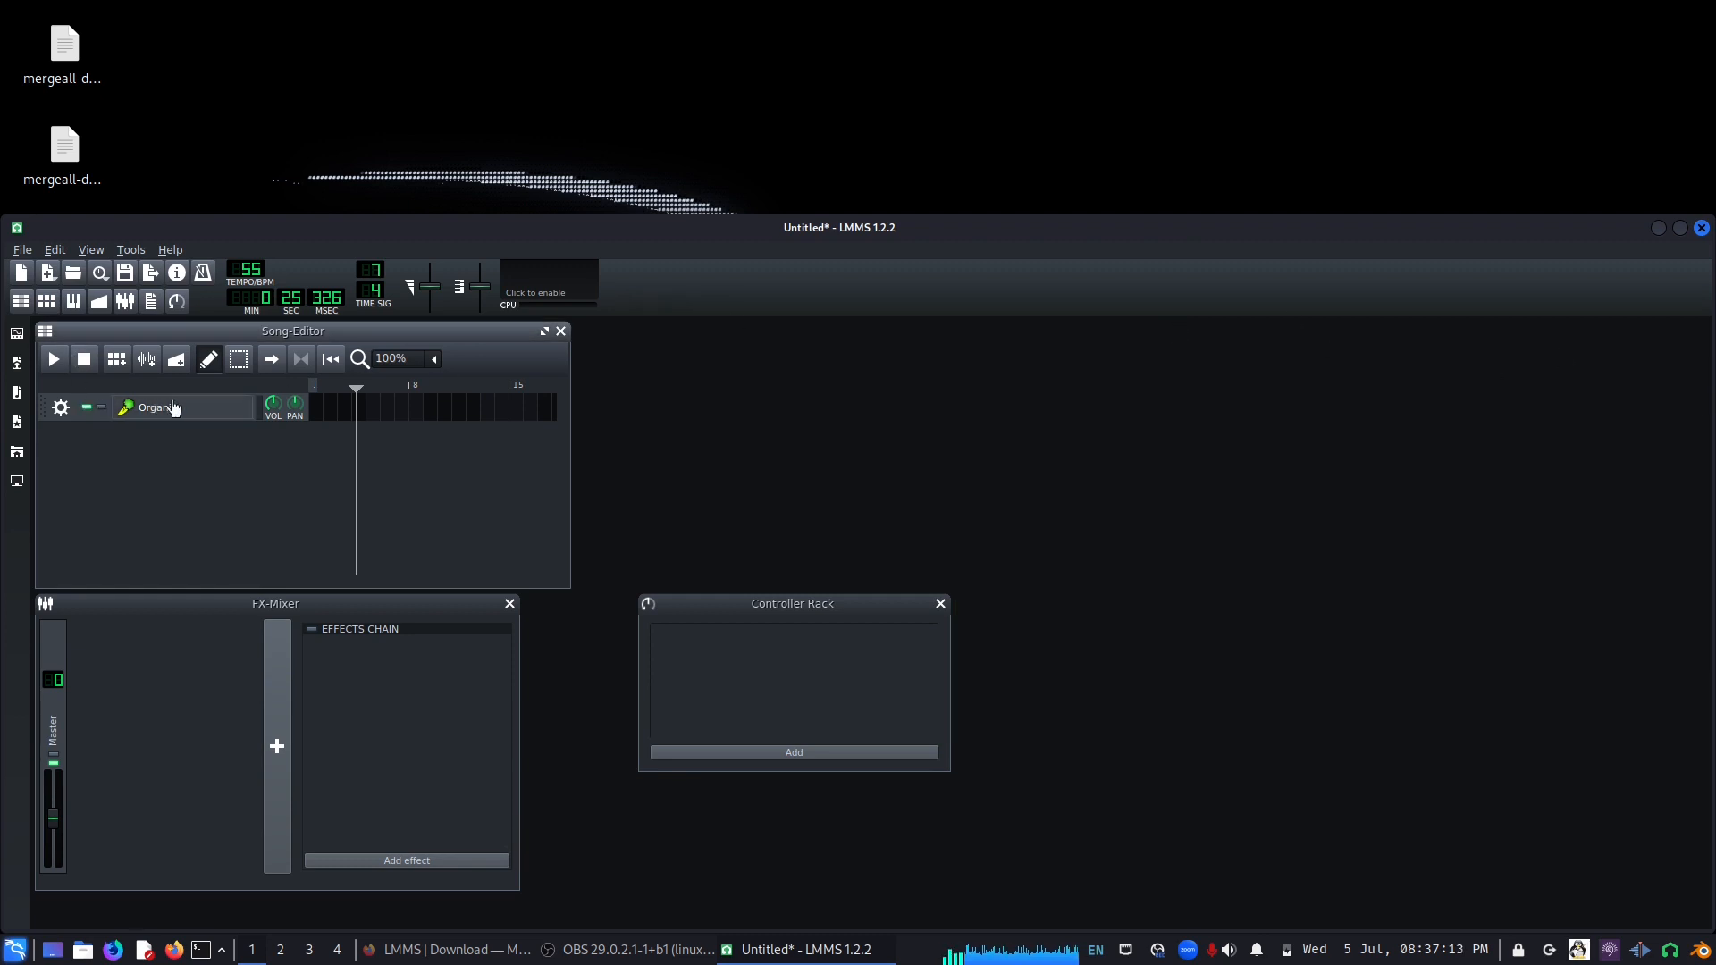
- Create a pattern at bar 1 of the Organic track and open it in the piano roll beside the Song-Editor, closing the Controller Rack
{"action": "left_click", "coordinate": [319, 410]}
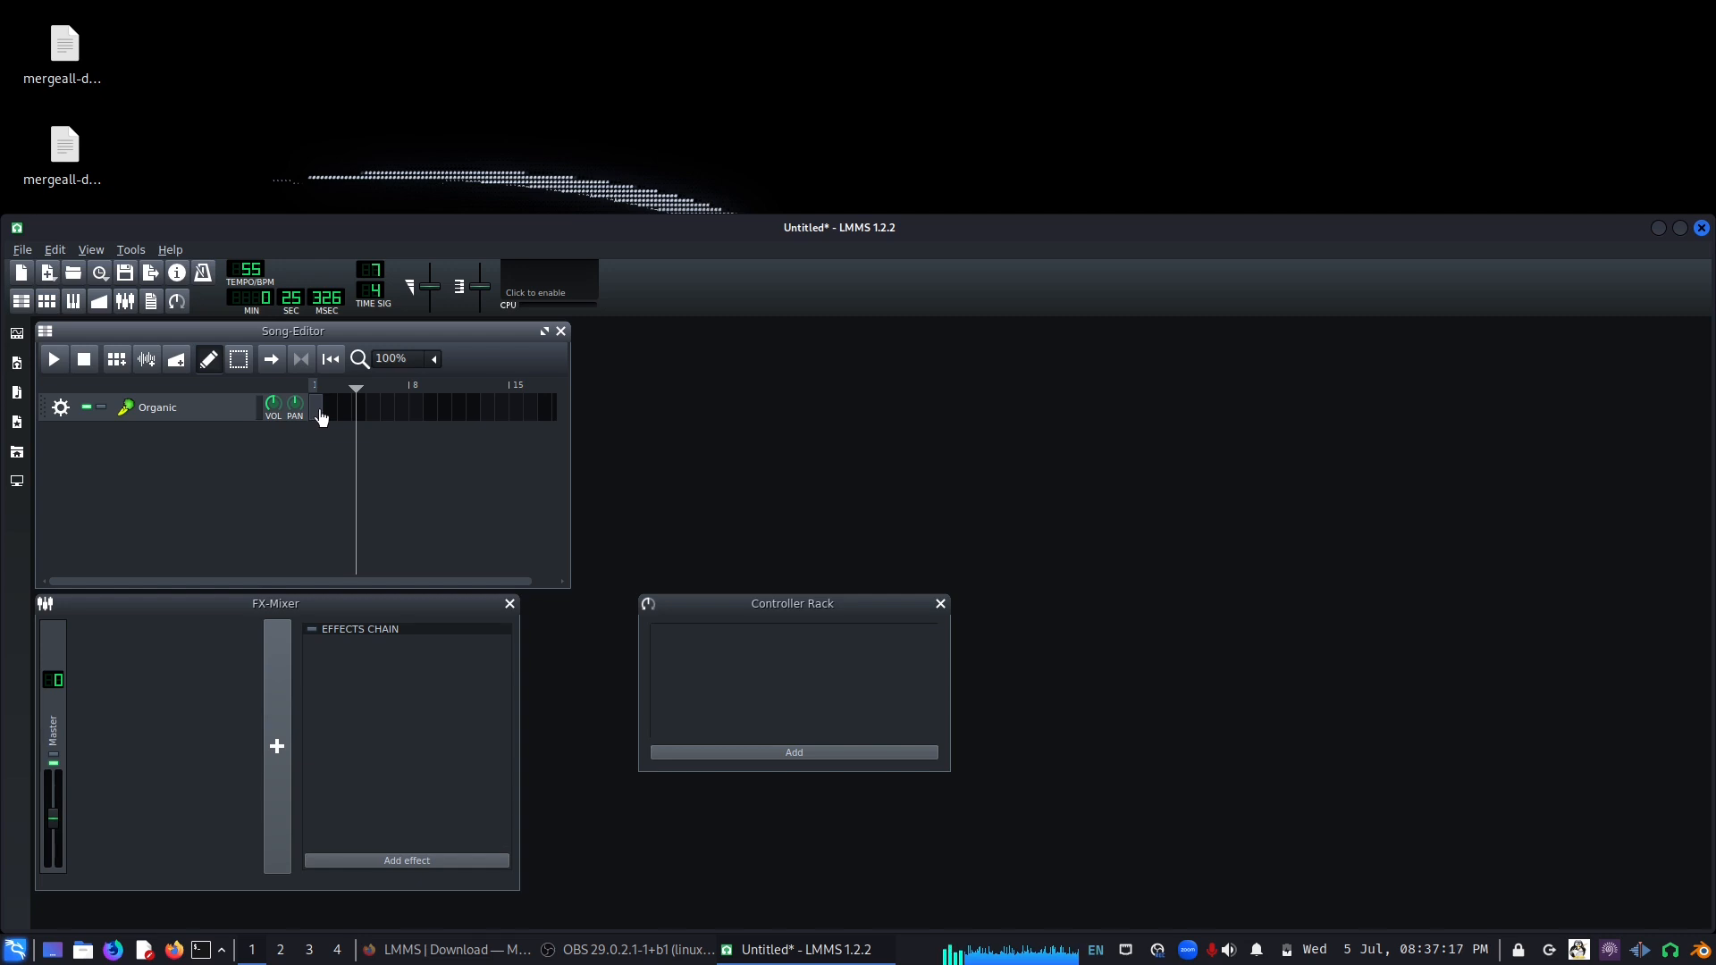
{"action": "double_click", "coordinate": [321, 411]}
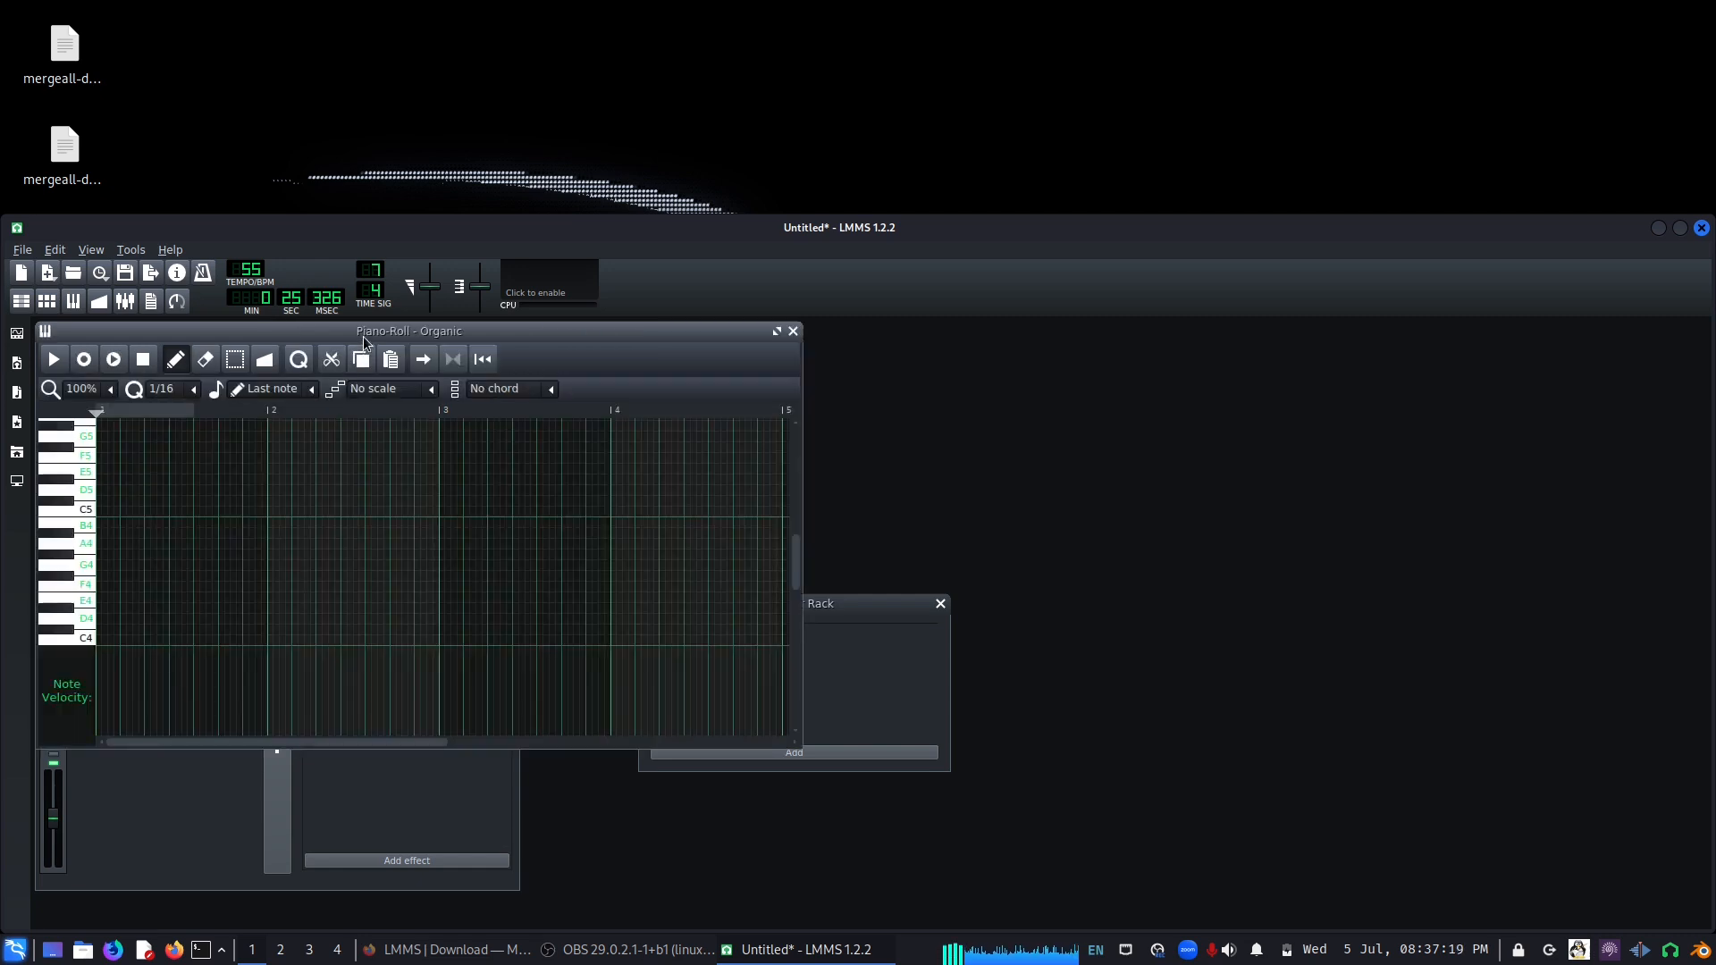
{"action": "left_click_drag", "start_coordinate": [367, 336], "coordinate": [1264, 379]}
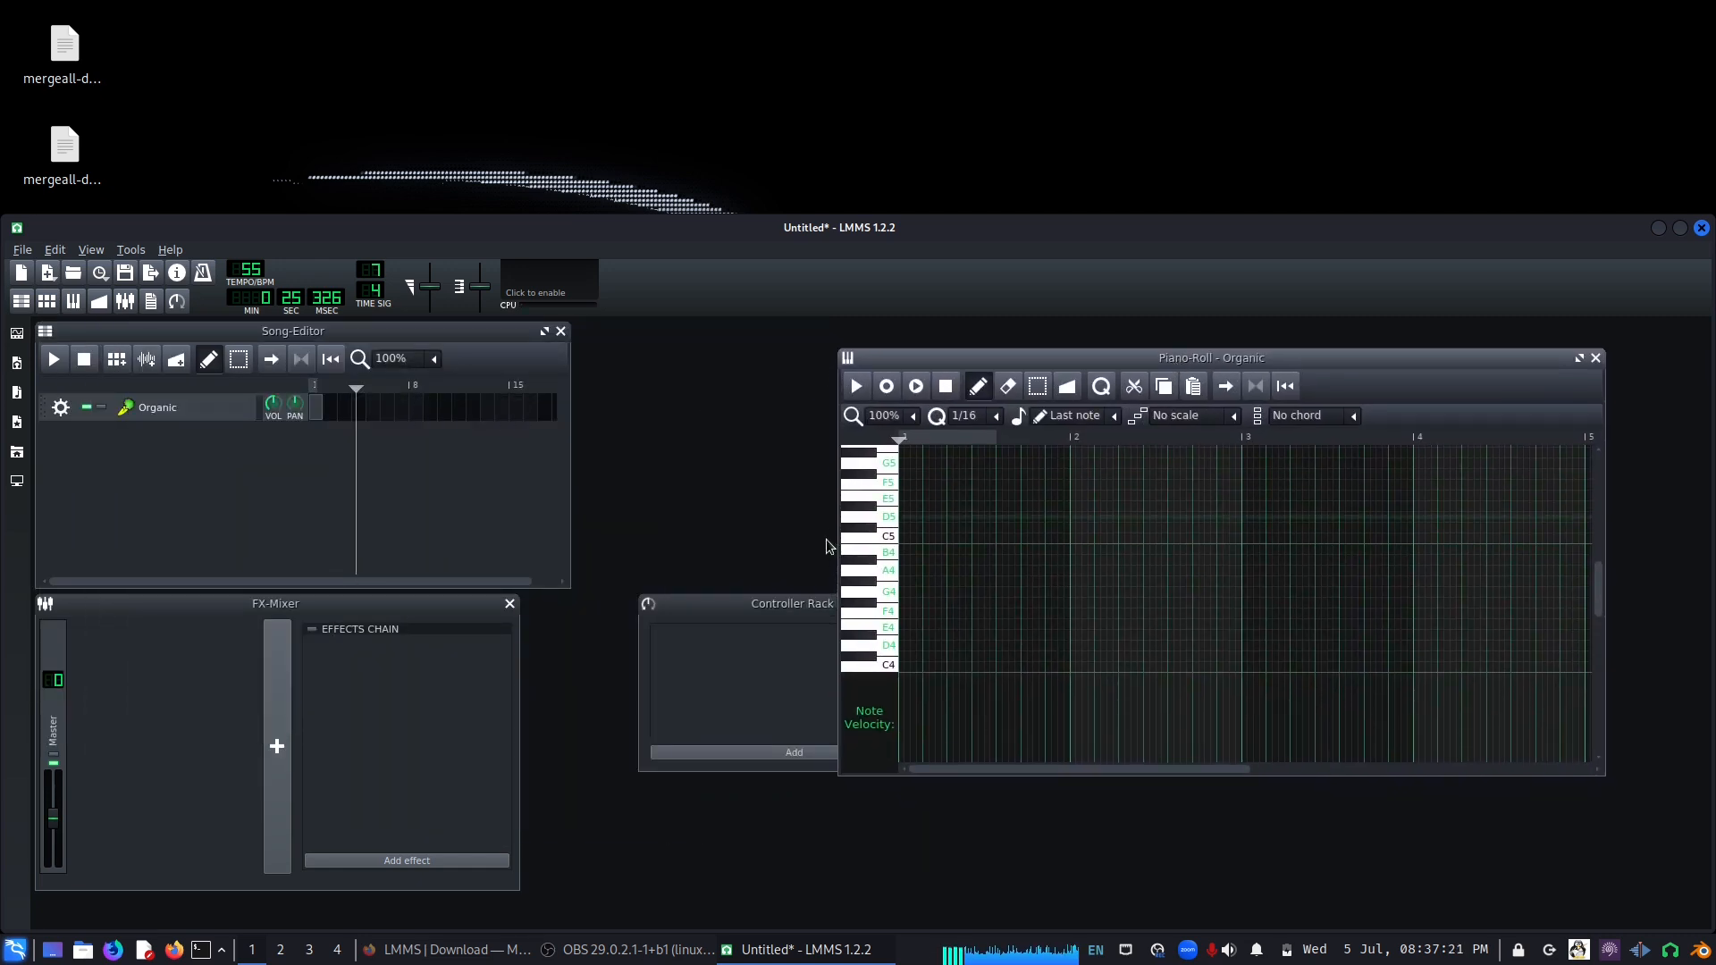
{"action": "left_click", "coordinate": [766, 606]}
{"action": "left_click", "coordinate": [940, 603]}
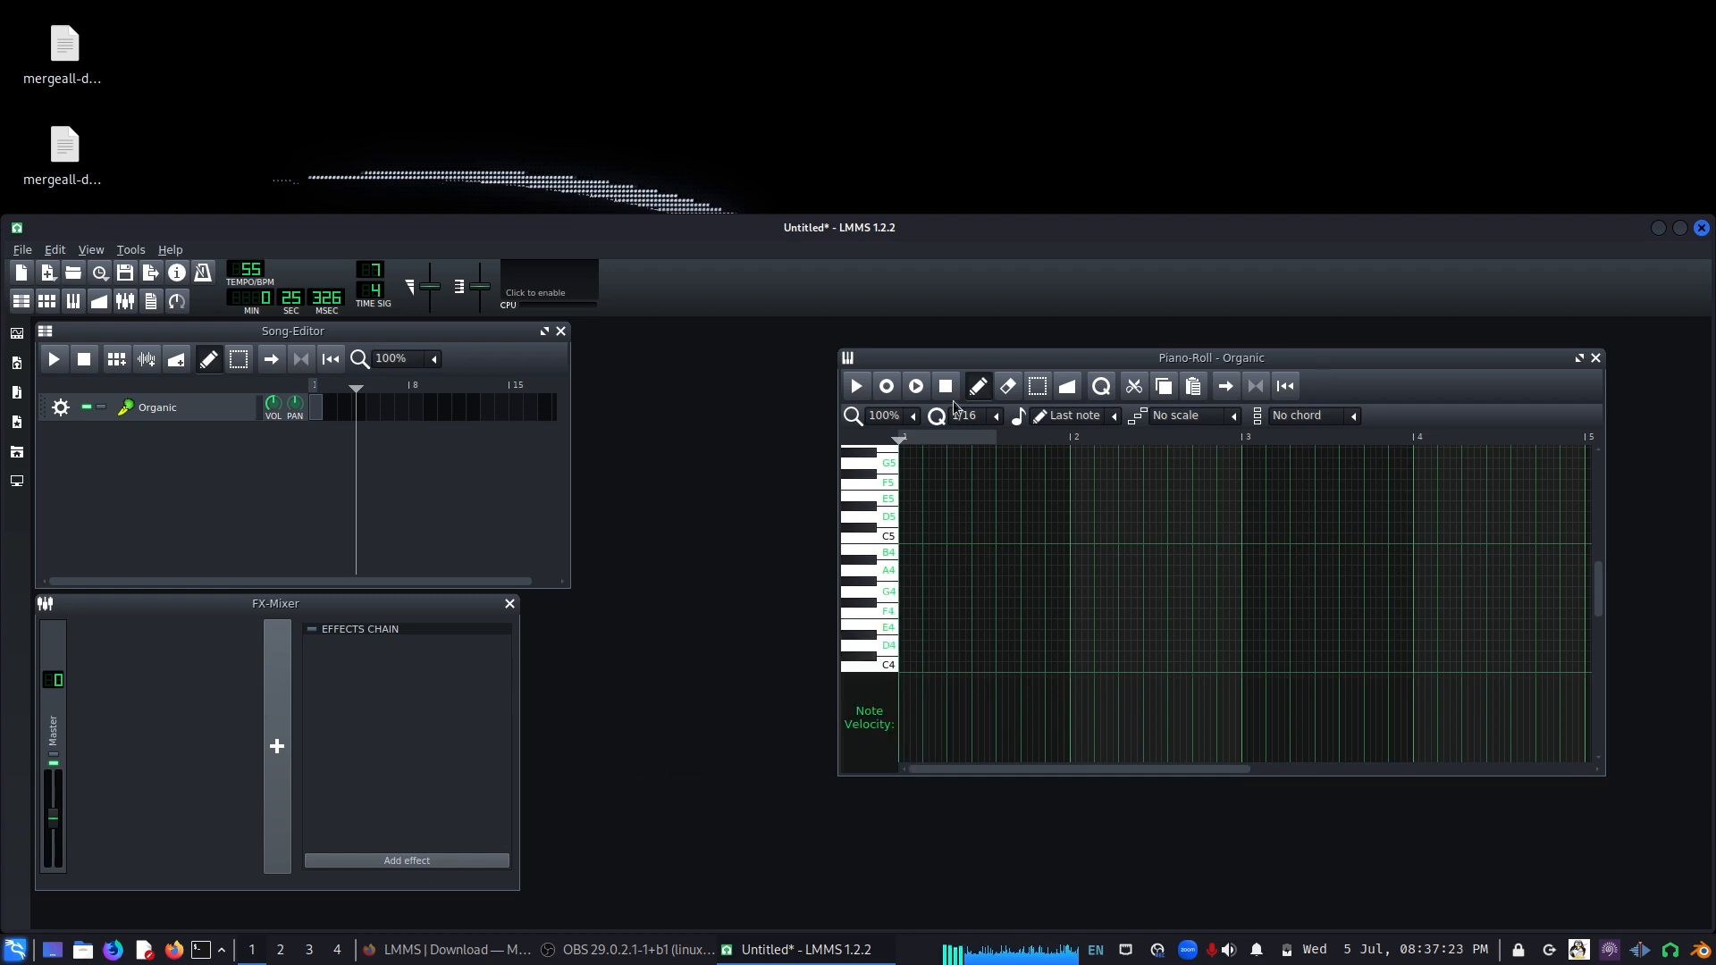
{"action": "left_click_drag", "start_coordinate": [968, 365], "coordinate": [747, 347]}
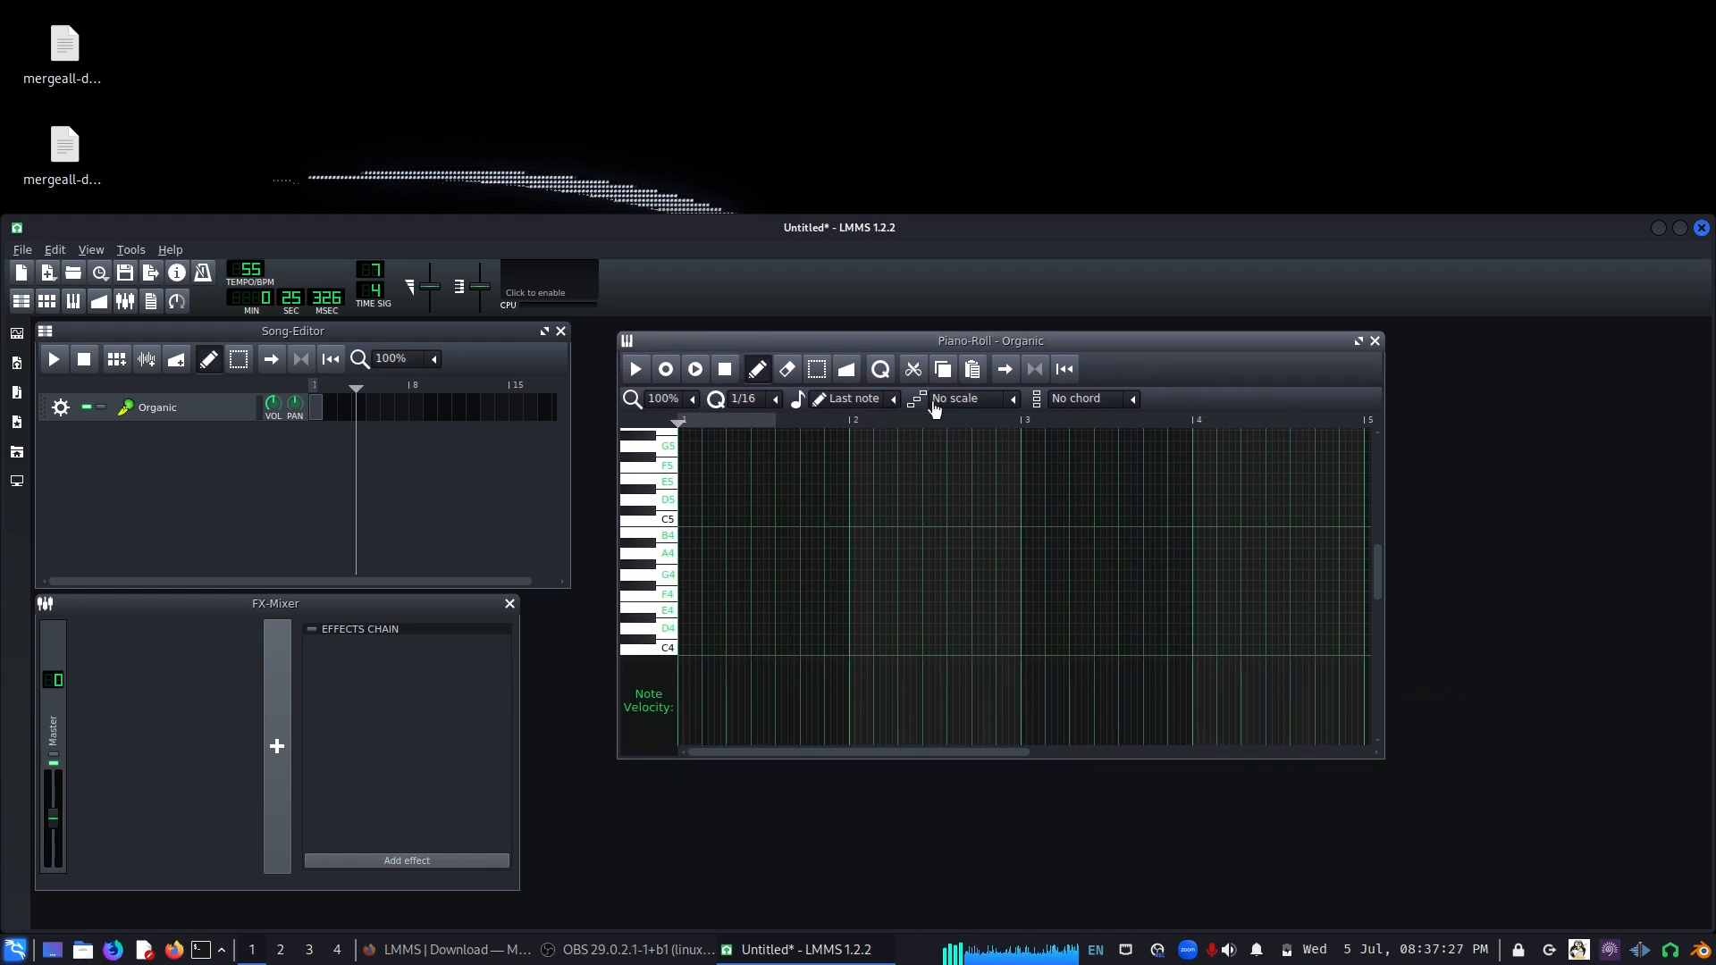
- Set the note length to 1/8, draw a C4 note at the start of the pattern and stretch it into bar 2
{"action": "scroll", "coordinate": [881, 407], "scroll_direction": "down", "scroll_amount": 1}
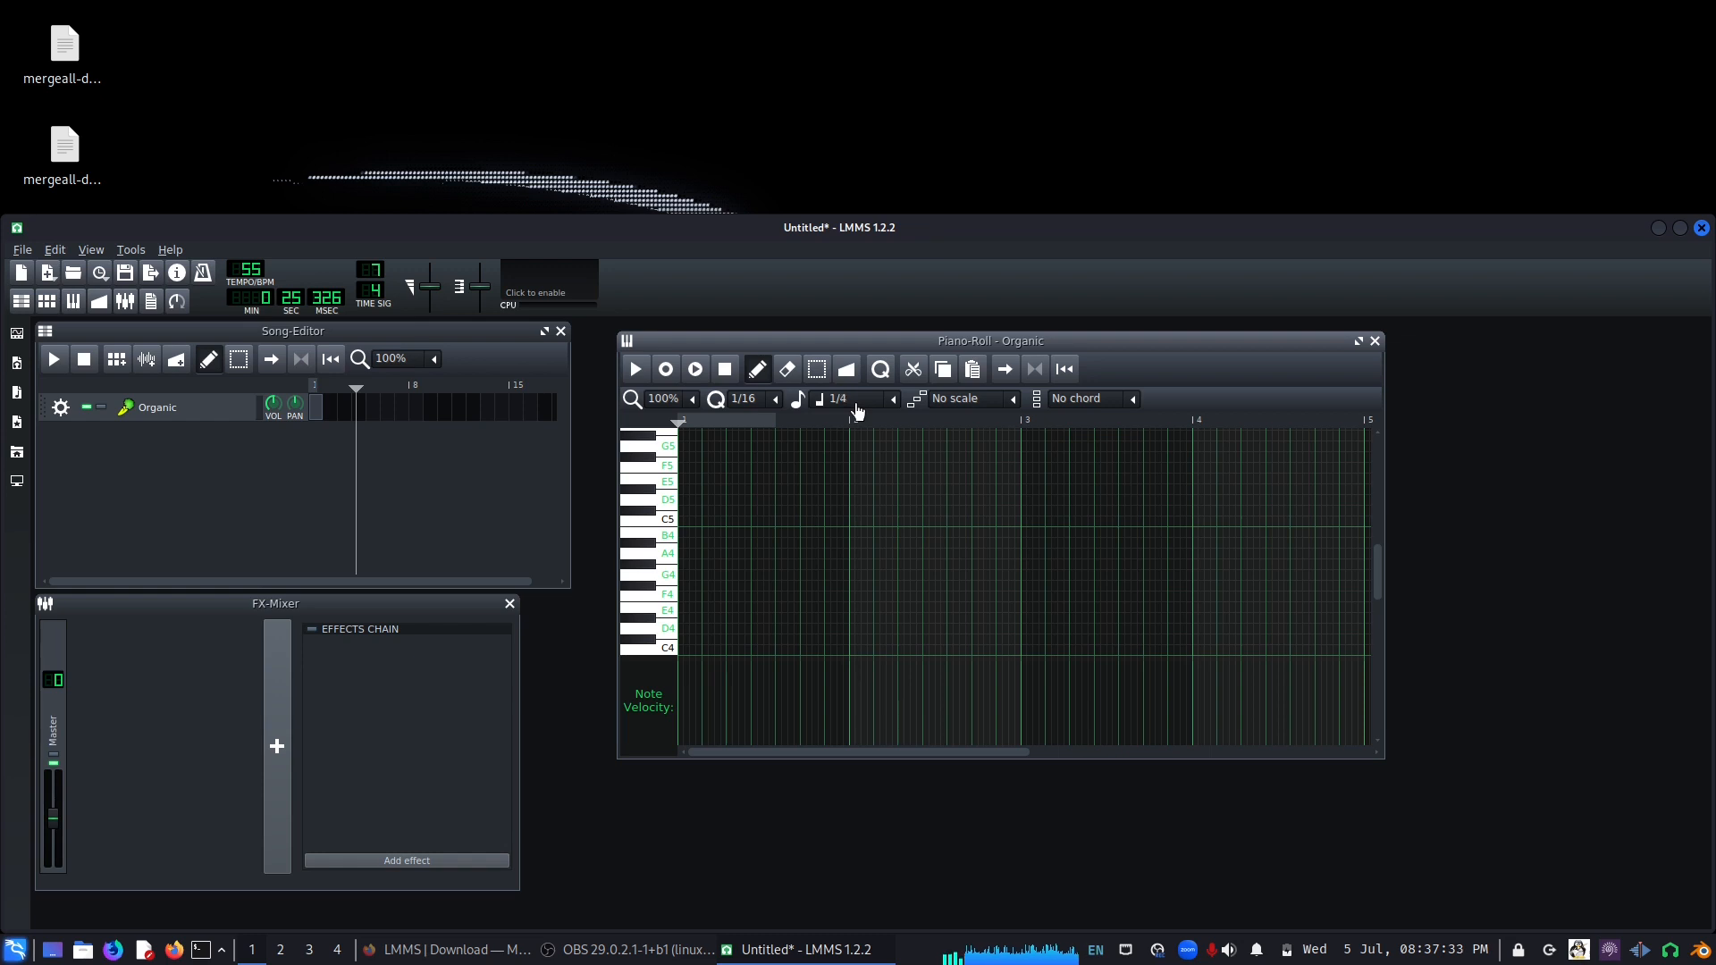
{"action": "scroll", "coordinate": [836, 406], "scroll_direction": "down", "scroll_amount": 1}
{"action": "left_click", "coordinate": [687, 652]}
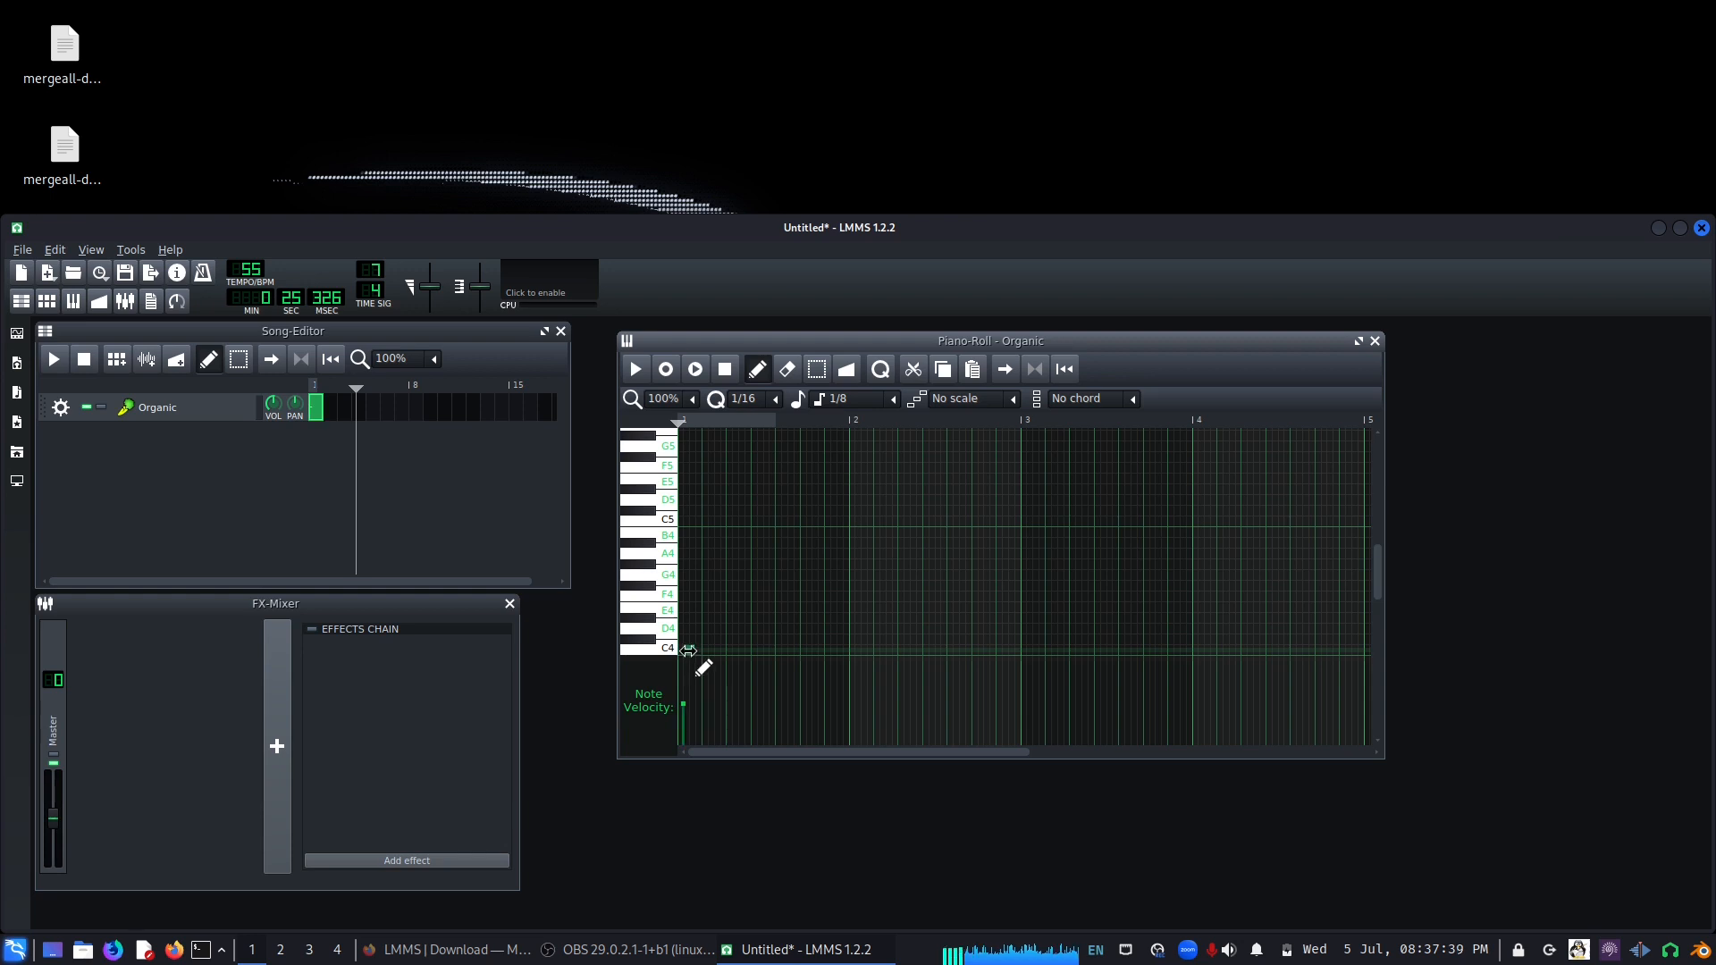
{"action": "right_click", "coordinate": [687, 651]}
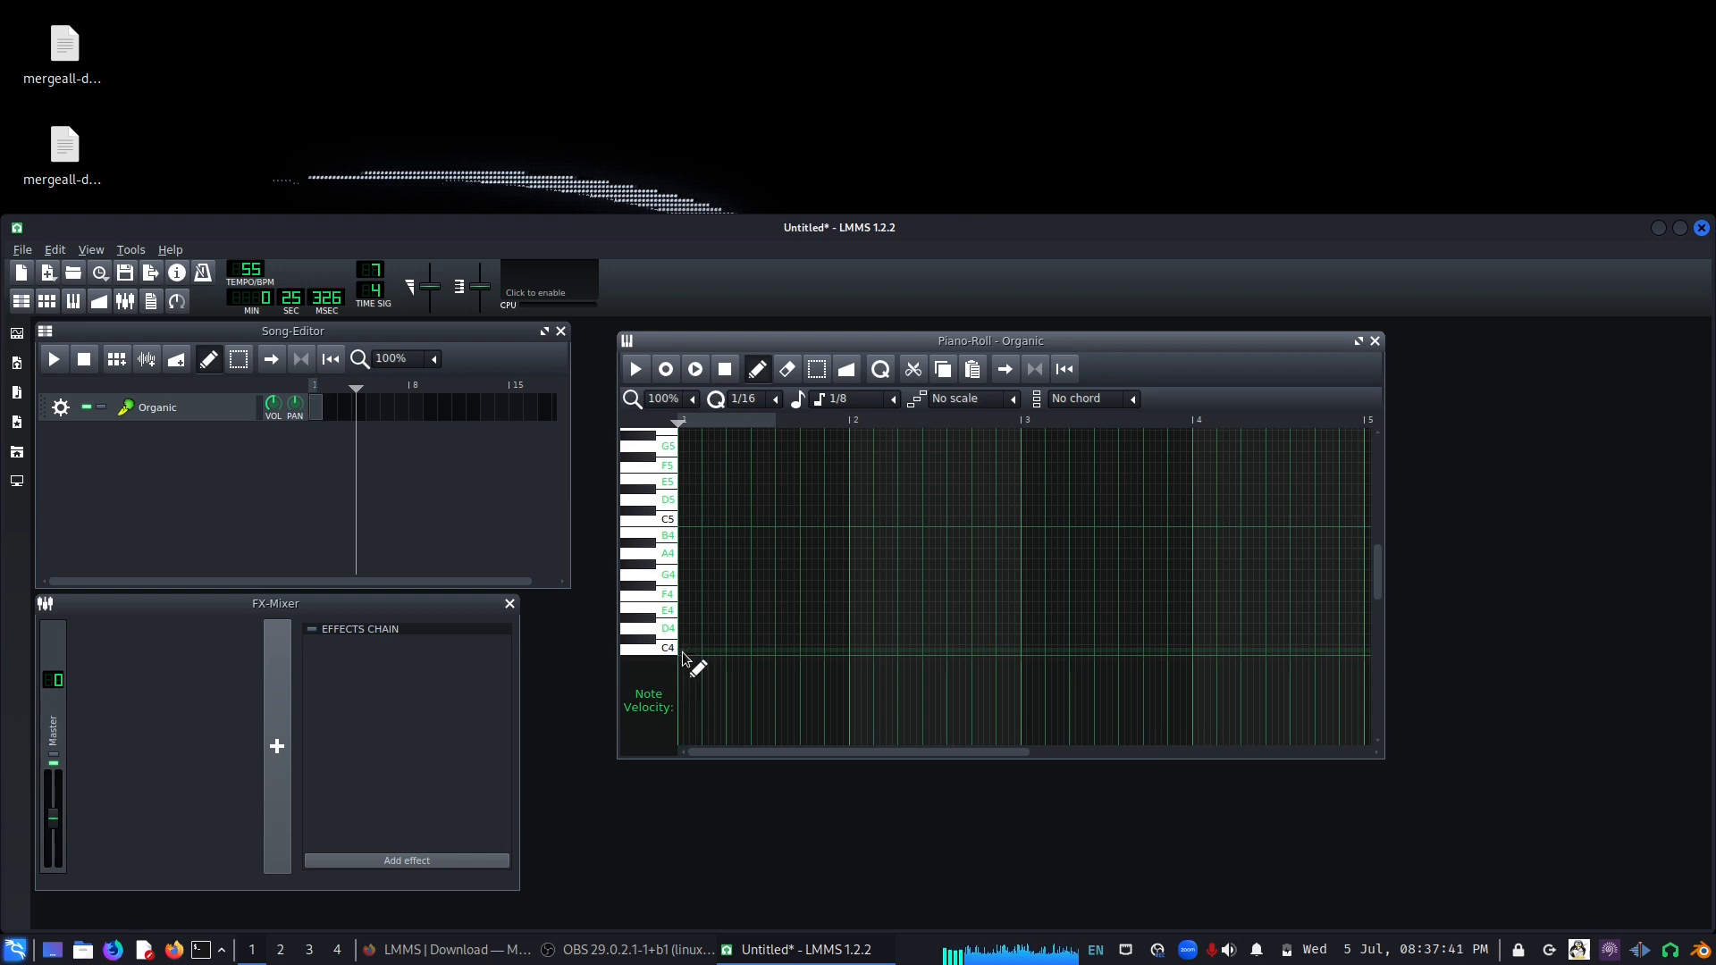
{"action": "left_click", "coordinate": [683, 651]}
{"action": "left_click_drag", "start_coordinate": [687, 649], "coordinate": [912, 647]}
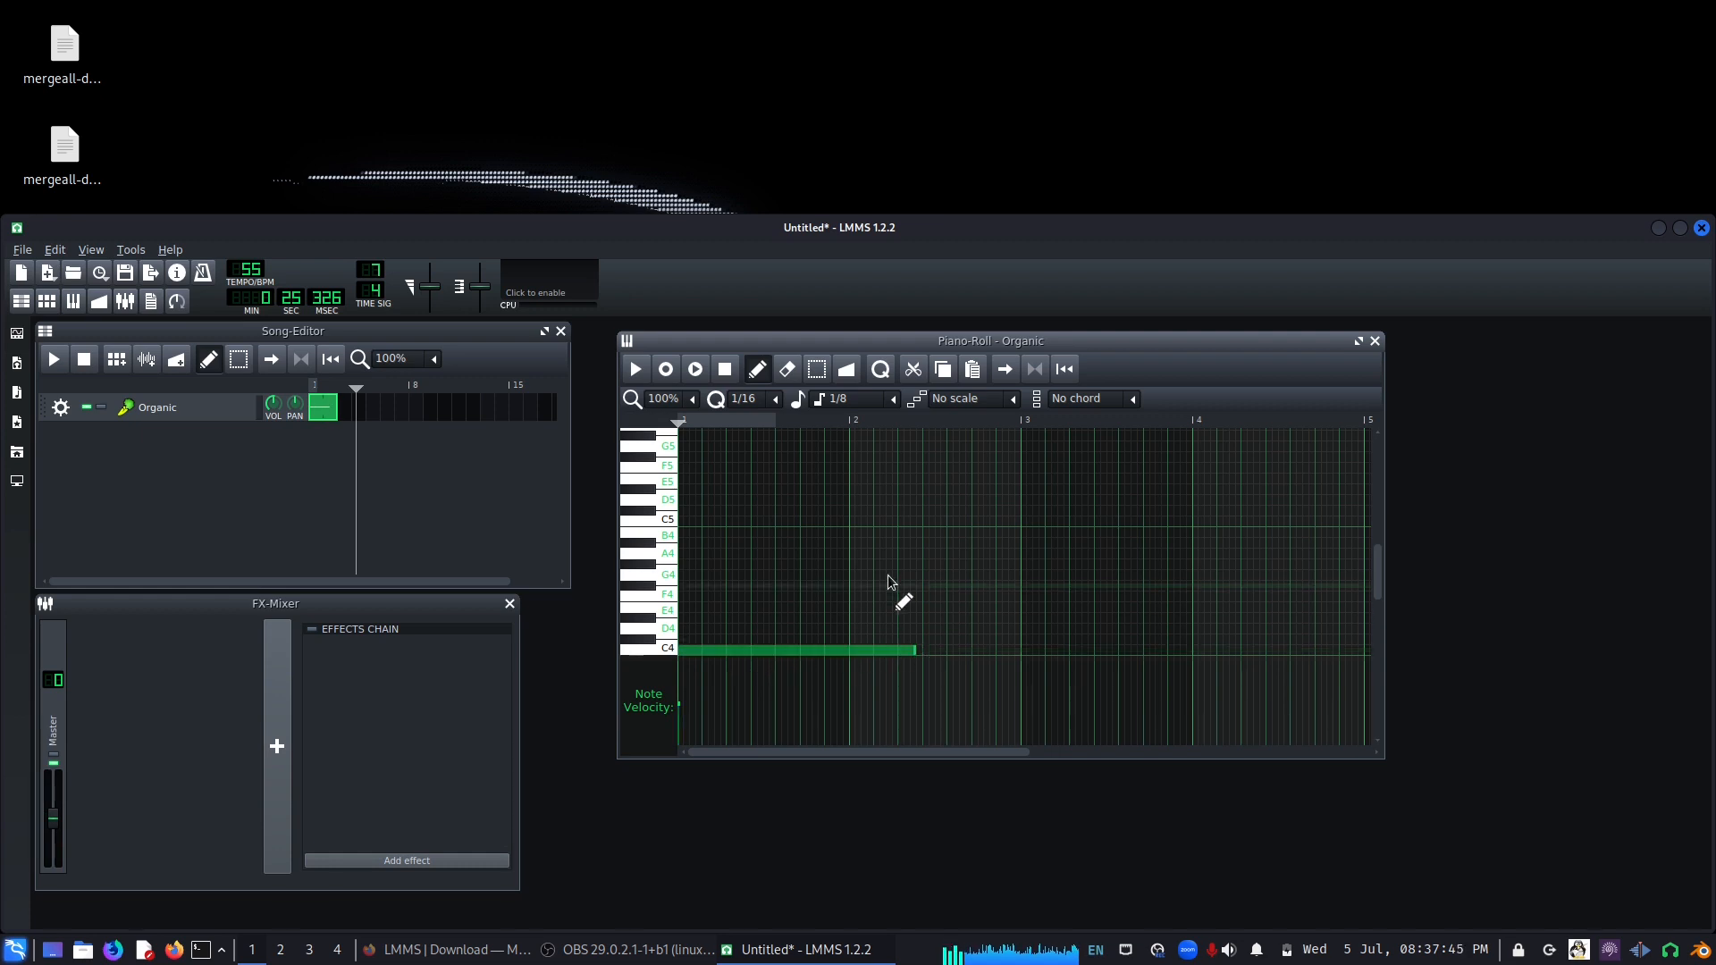
- Set the note length to 1/4 and stretch the C4 note to the end of bar 7
{"action": "left_click", "coordinate": [891, 398]}
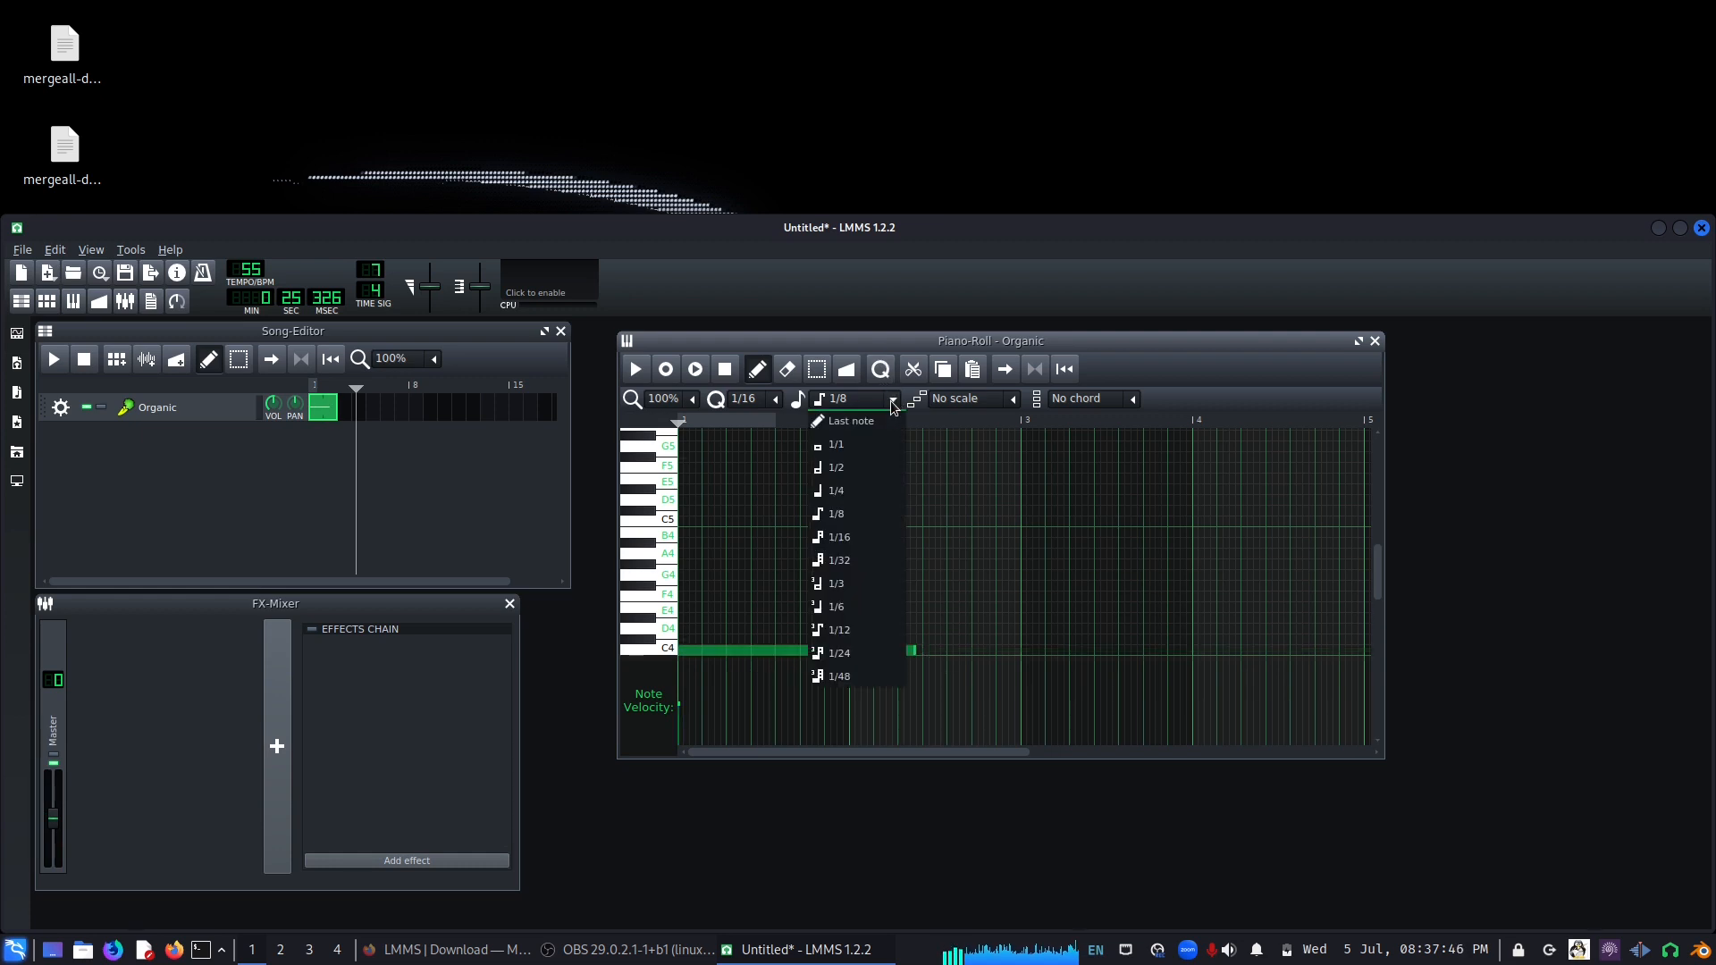
{"action": "left_click", "coordinate": [860, 493]}
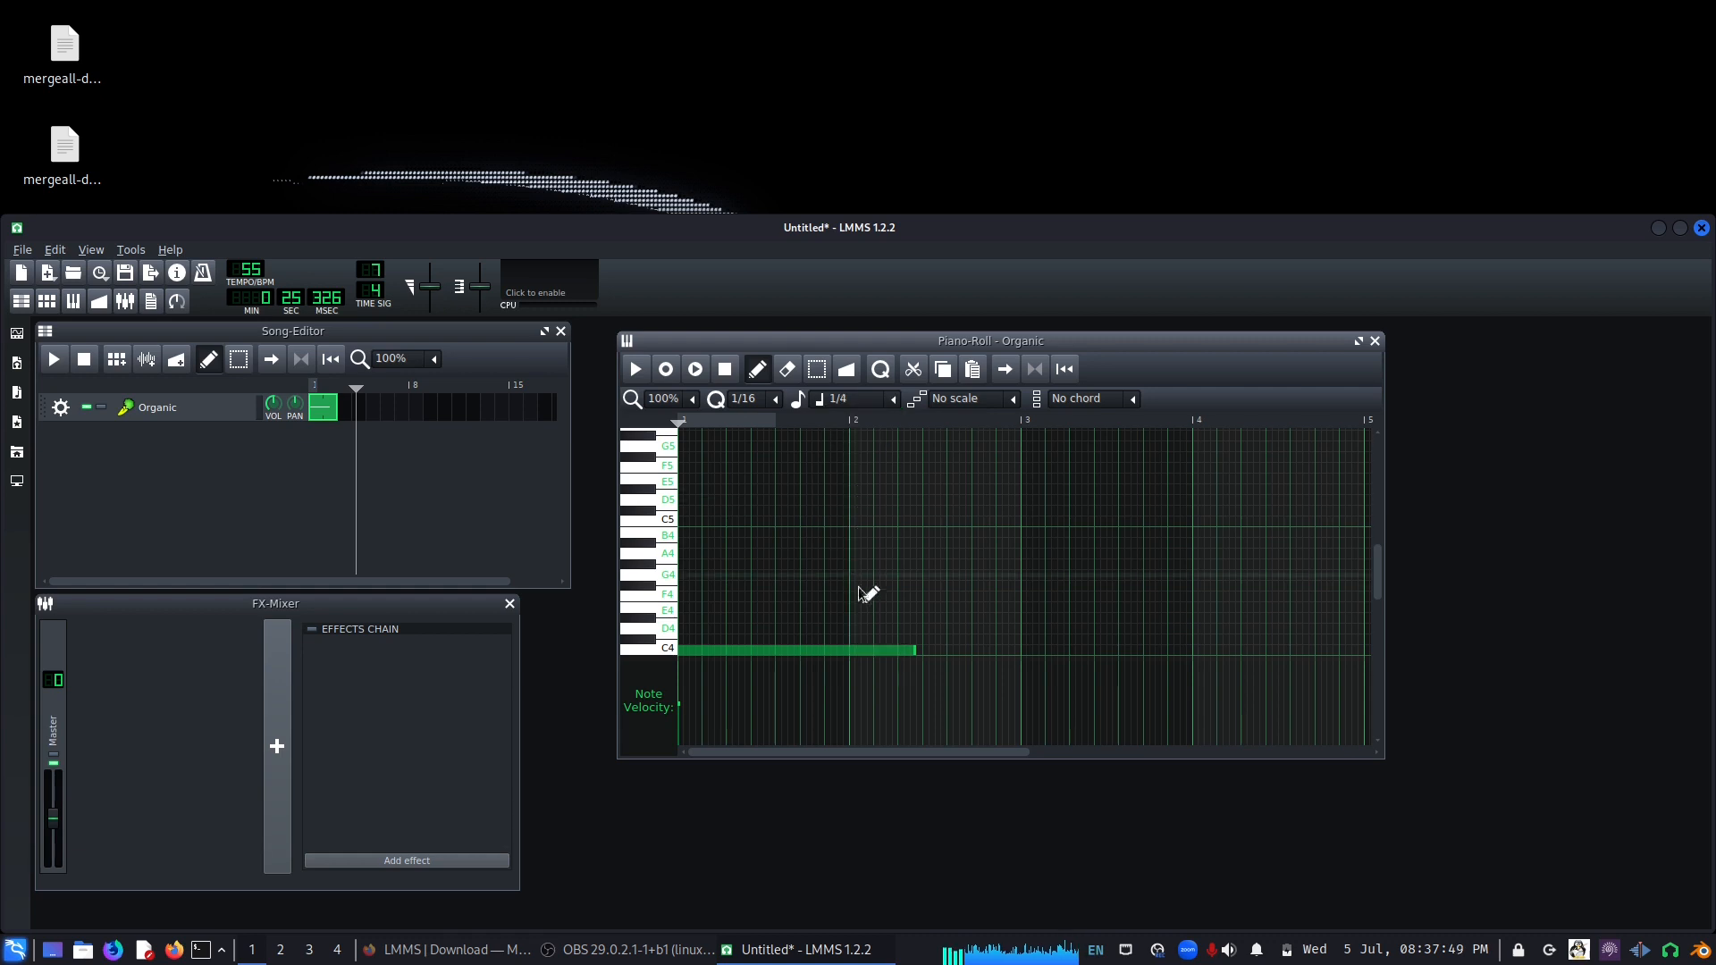
{"action": "left_click_drag", "start_coordinate": [914, 646], "coordinate": [1263, 641]}
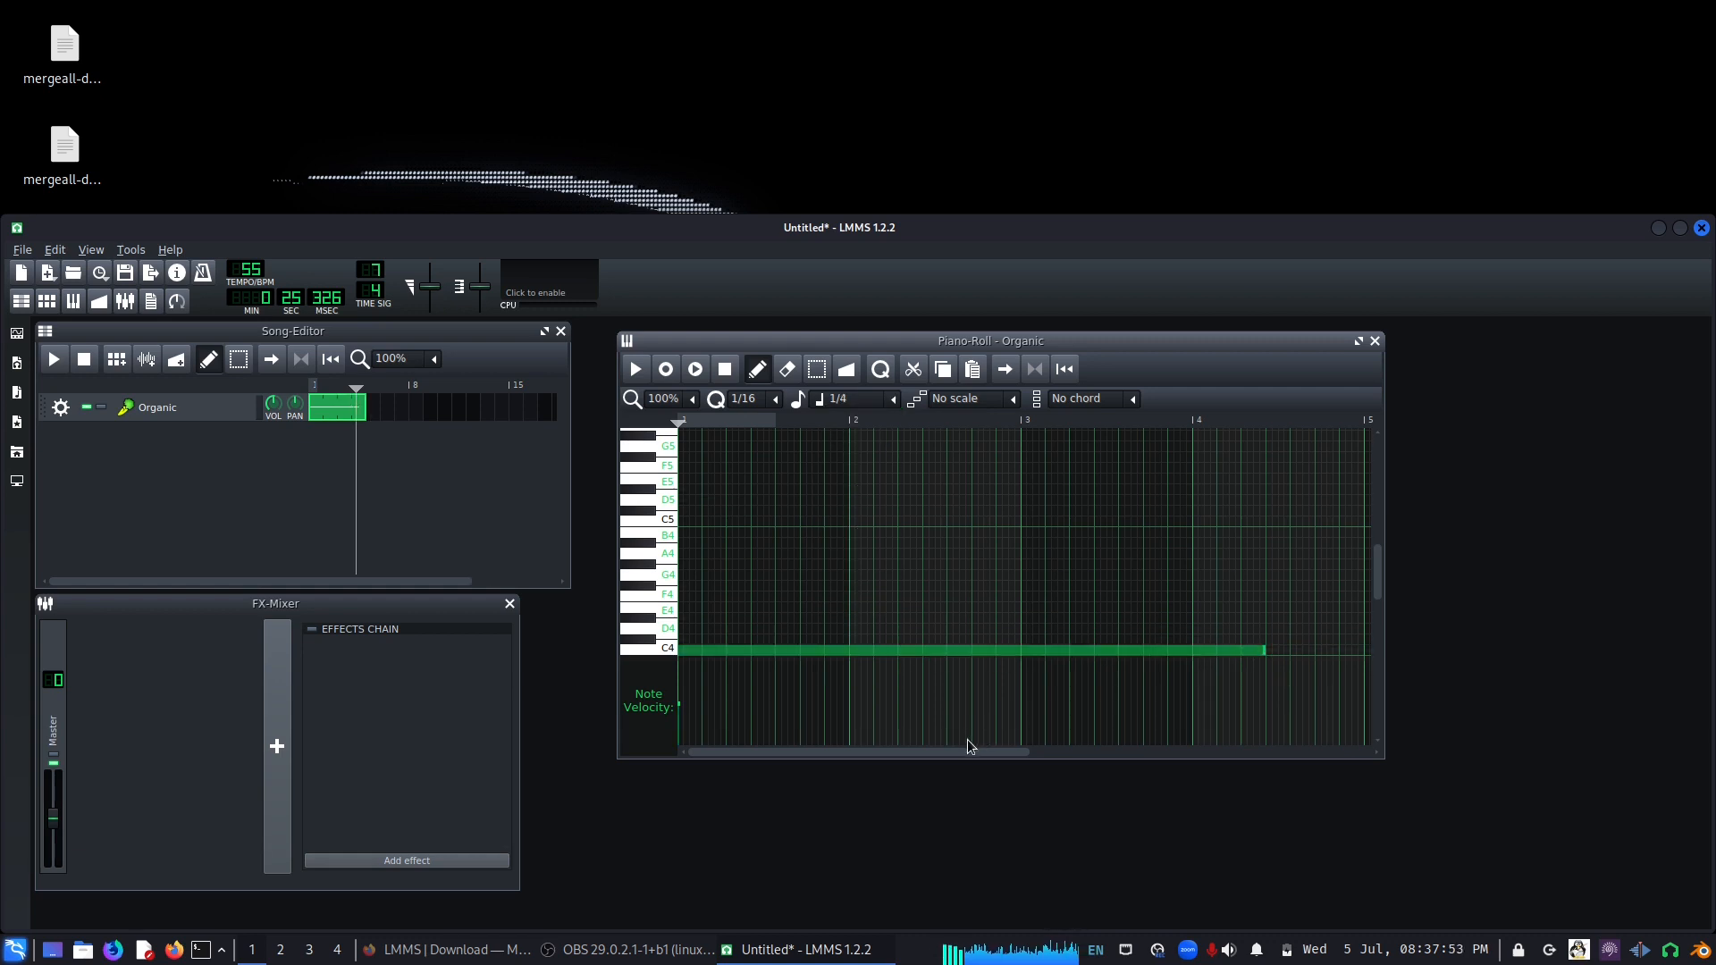
{"action": "left_click_drag", "start_coordinate": [958, 749], "coordinate": [1053, 751]}
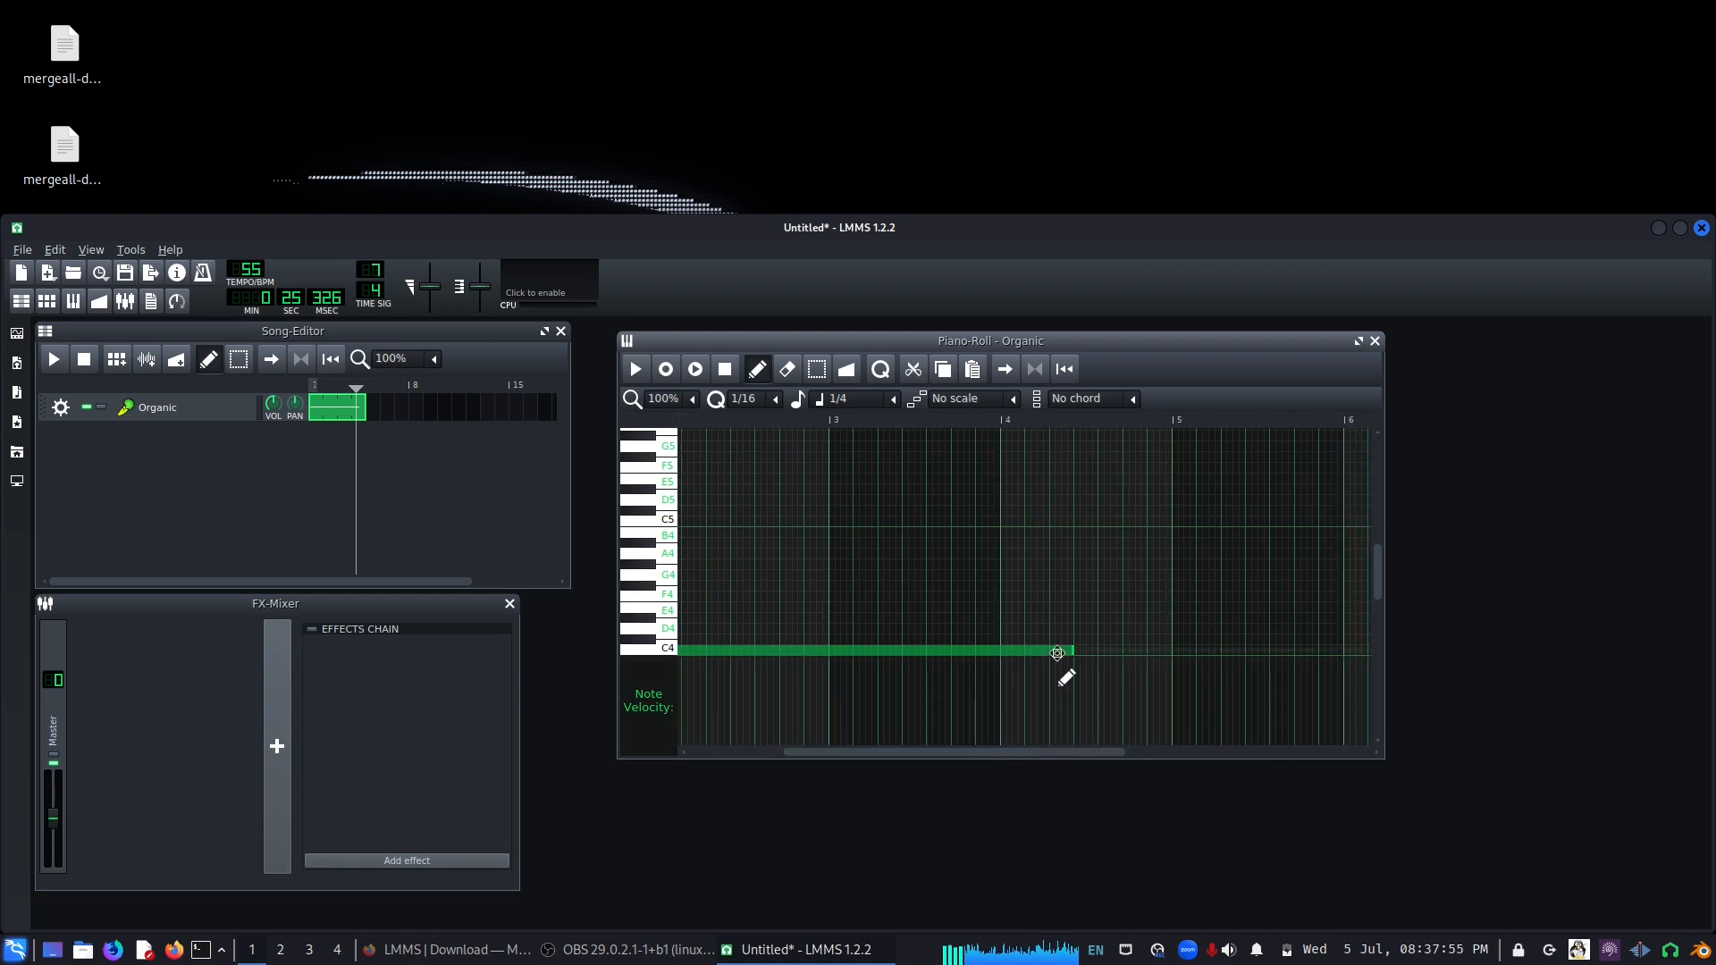
{"action": "left_click_drag", "start_coordinate": [1067, 652], "coordinate": [1311, 651]}
{"action": "left_click_drag", "start_coordinate": [1049, 752], "coordinate": [1168, 752]}
{"action": "left_click_drag", "start_coordinate": [1004, 651], "coordinate": [1328, 661]}
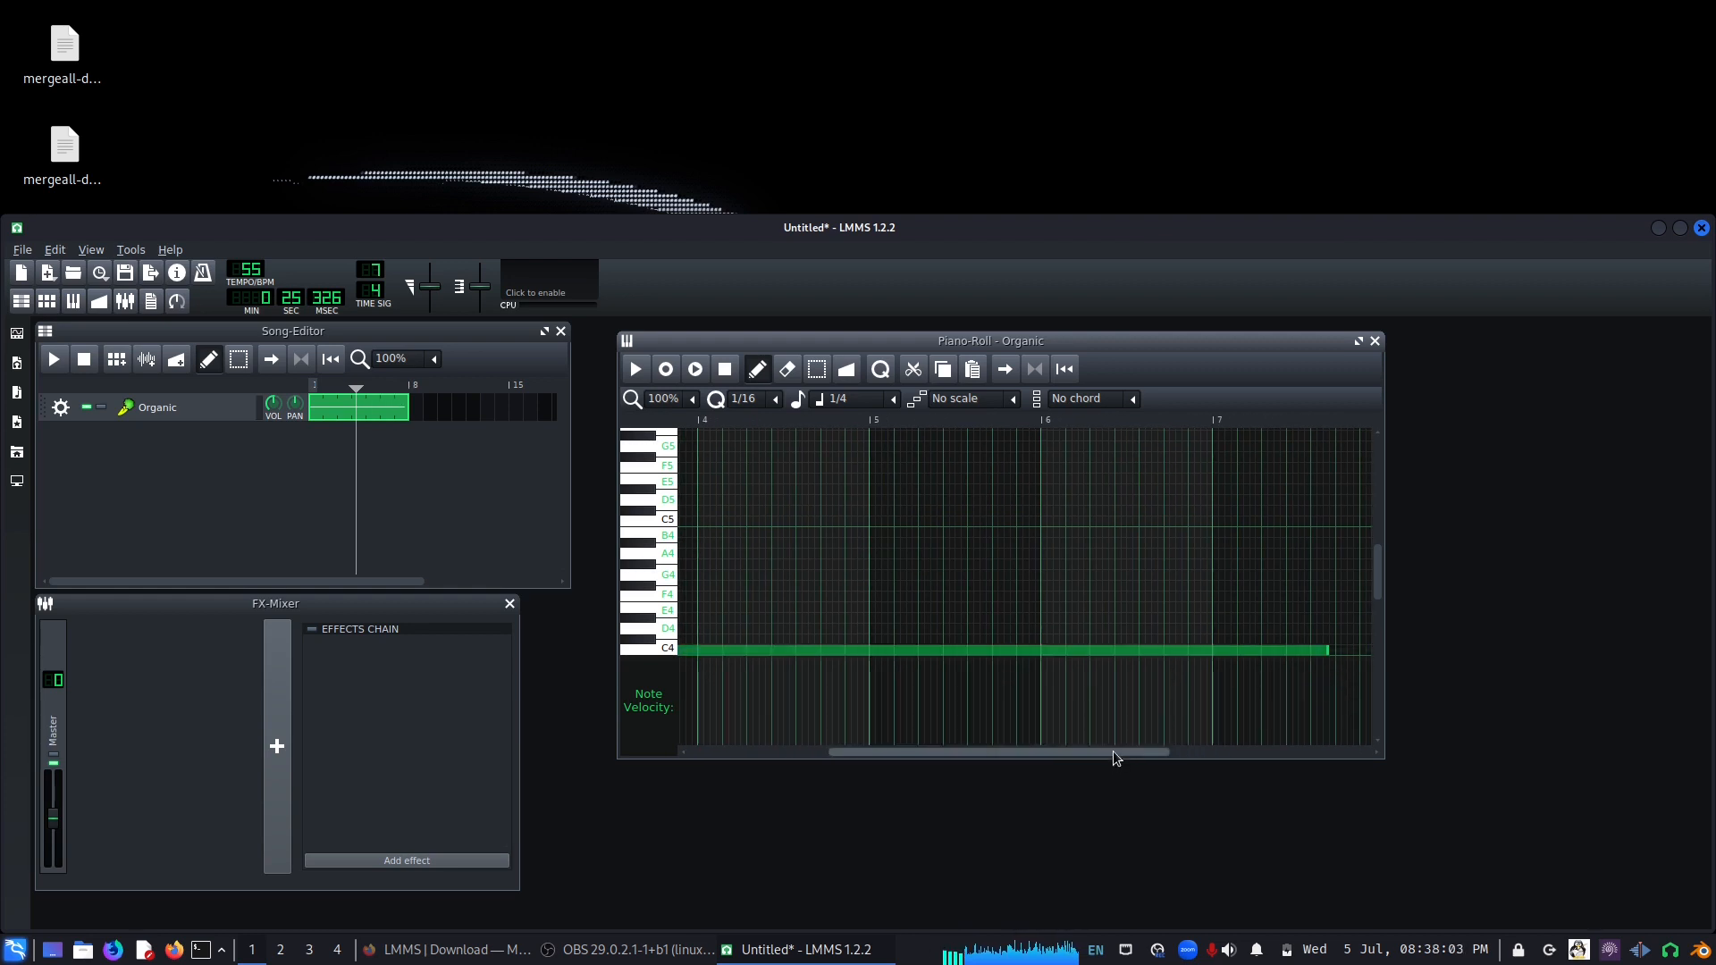
{"action": "left_click_drag", "start_coordinate": [1112, 752], "coordinate": [1176, 754]}
{"action": "left_click_drag", "start_coordinate": [1108, 649], "coordinate": [1163, 658]}
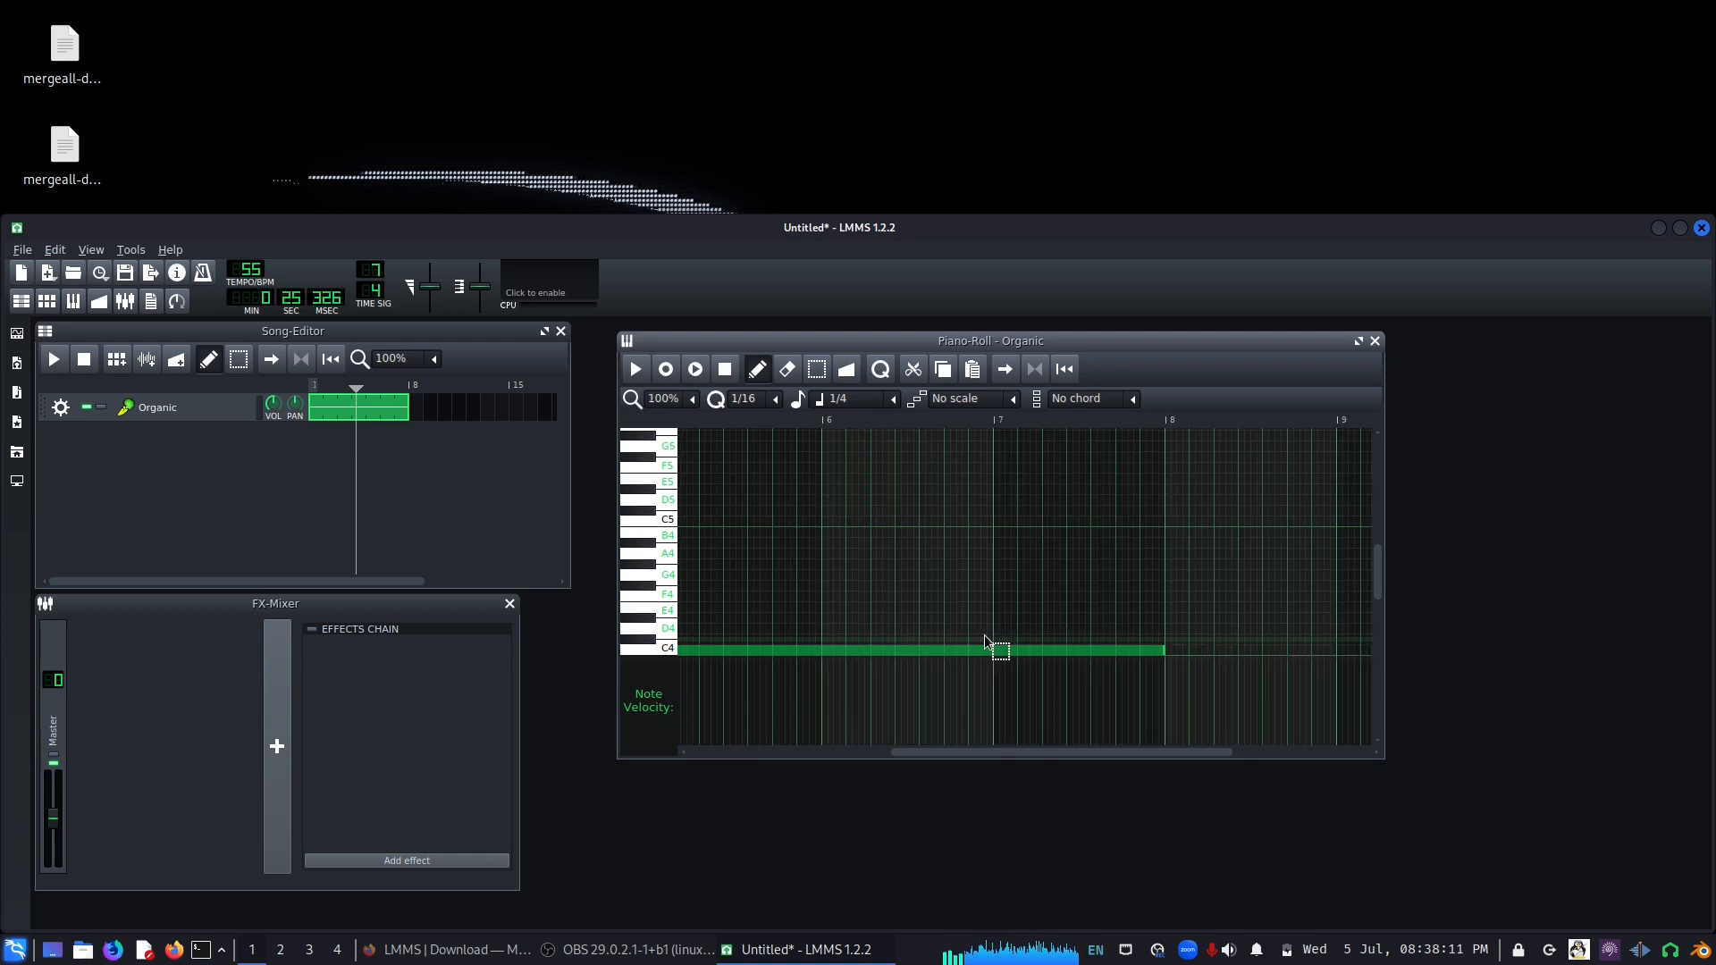
{"action": "left_click", "coordinate": [786, 370]}
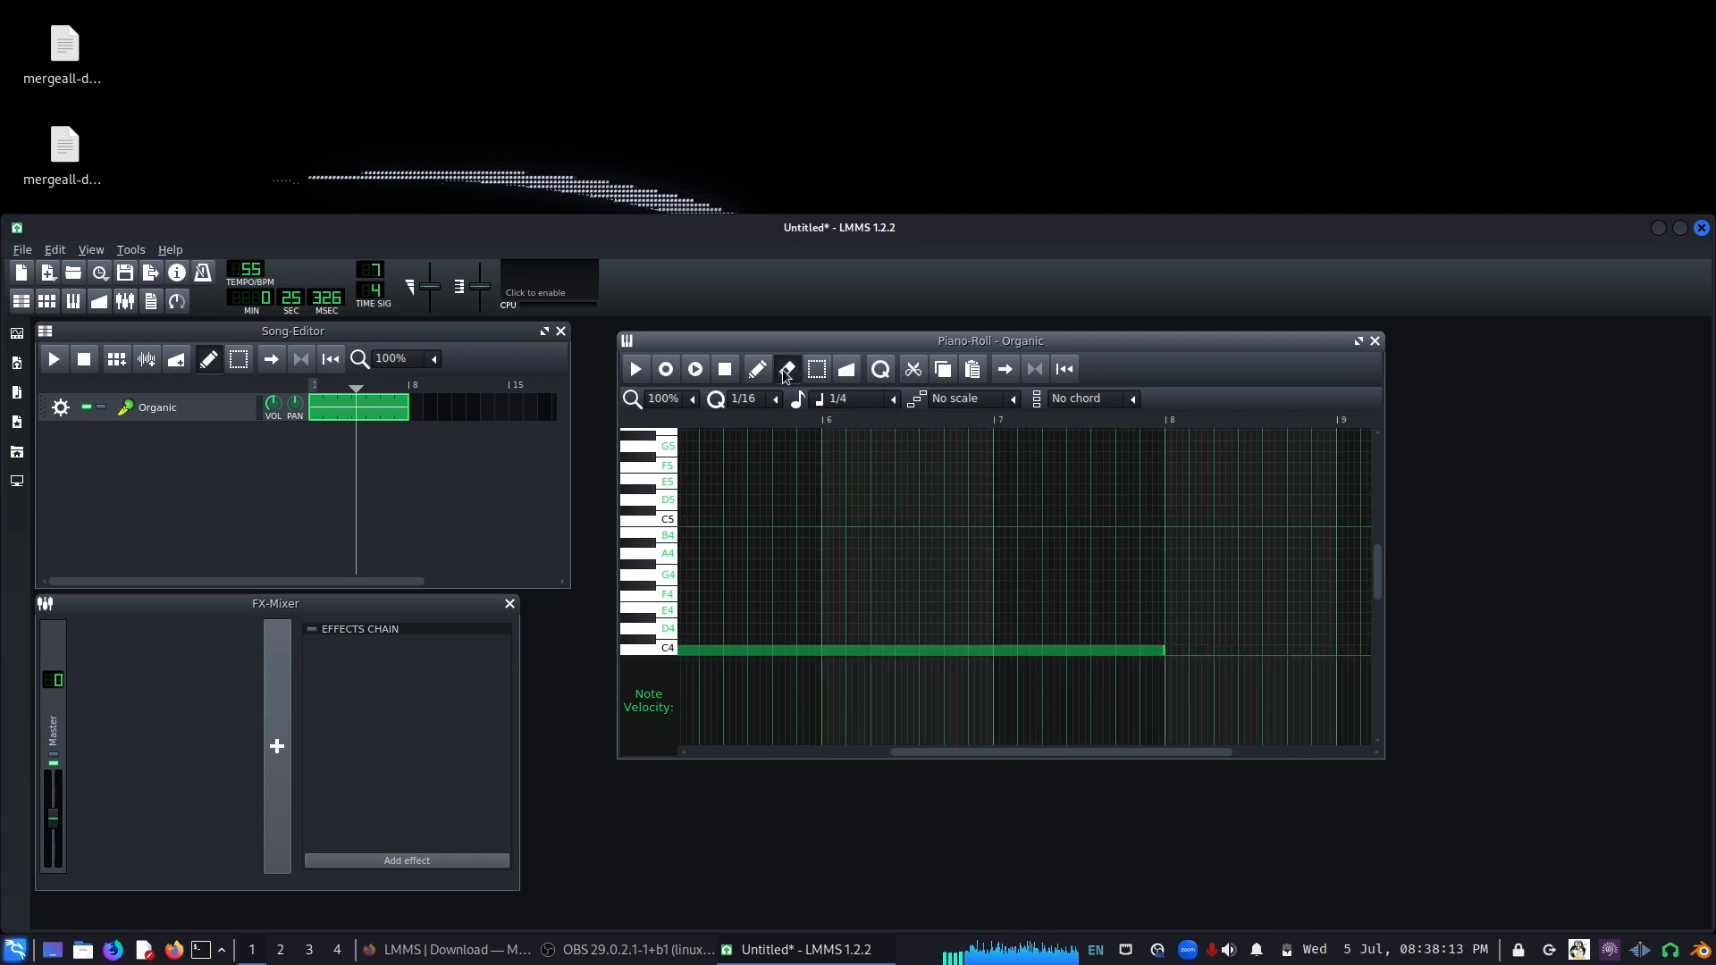
{"action": "left_click", "coordinate": [785, 650]}
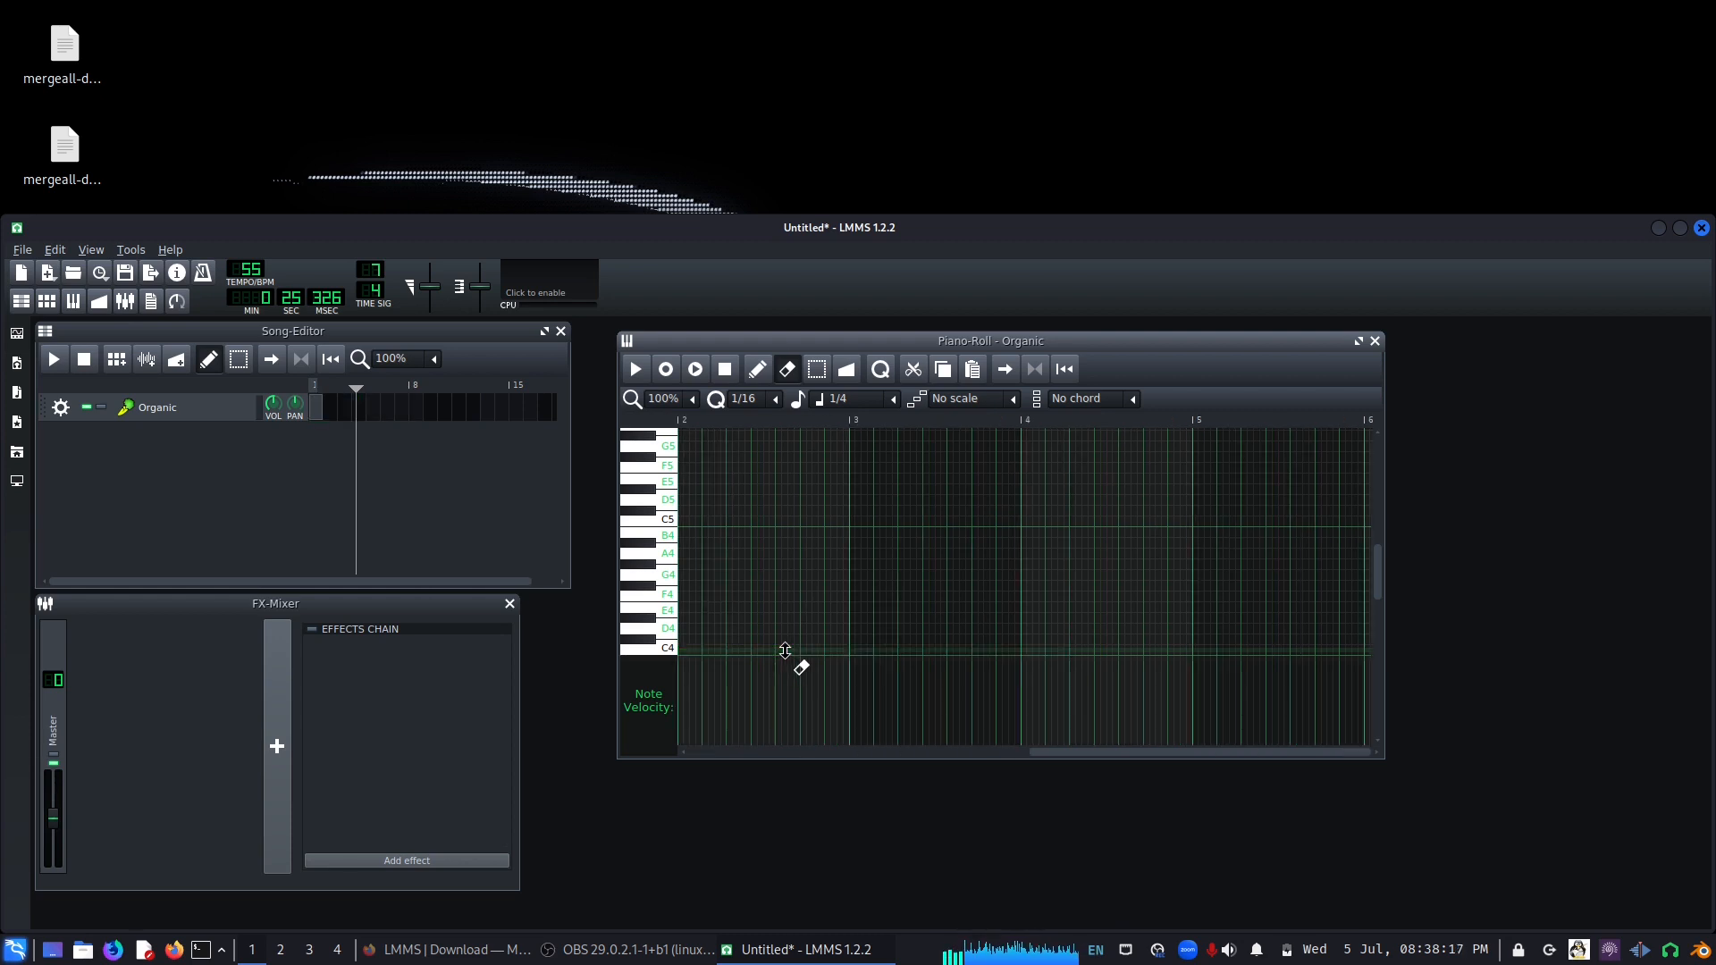
{"action": "key", "text": "ctrl+z"}
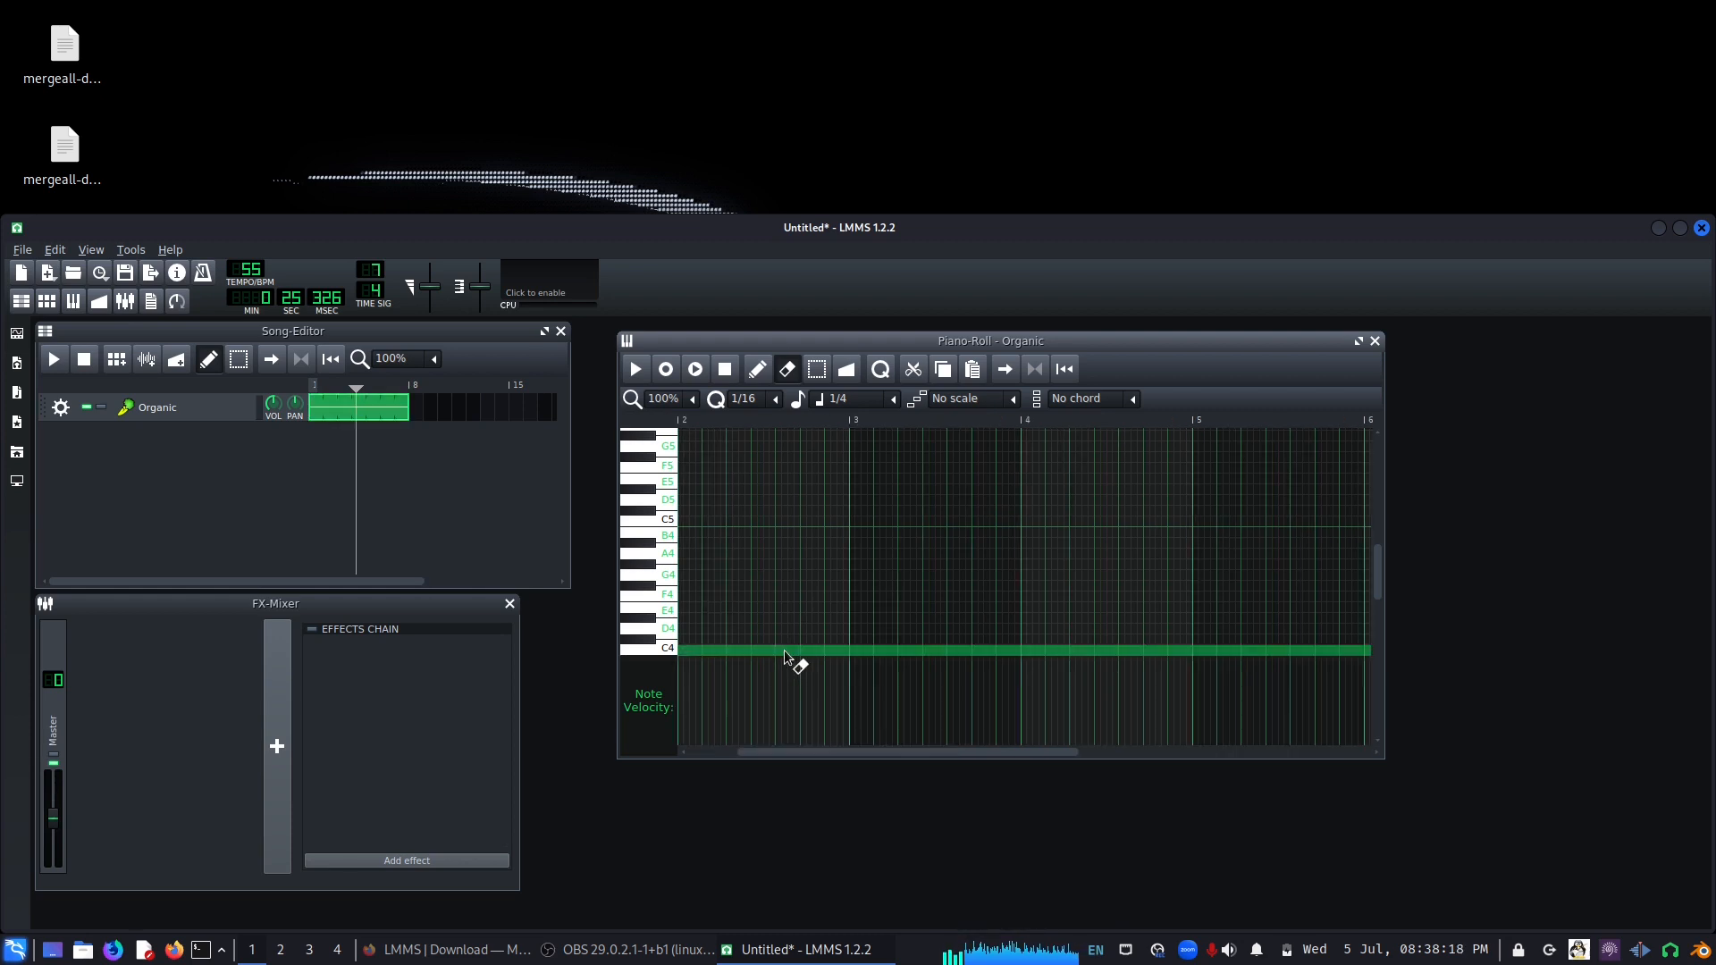
- Duplicate the long C4 note in place and raise the copy seven semitones to G4
{"action": "left_click", "coordinate": [818, 374]}
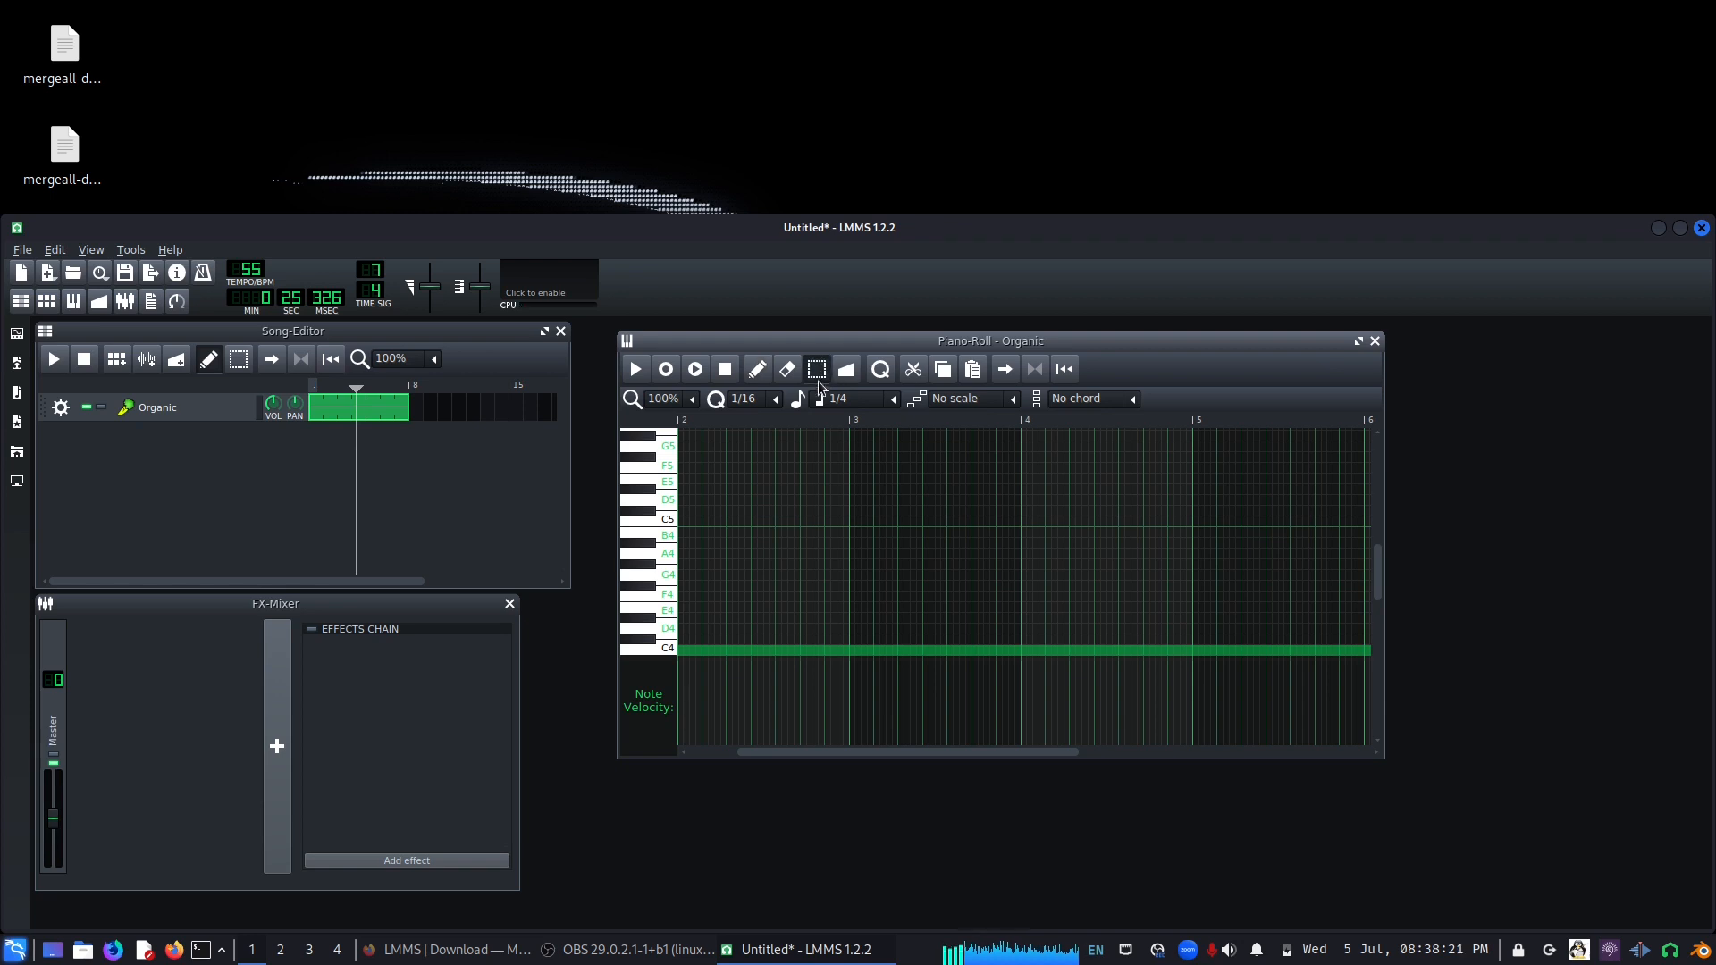
{"action": "left_click", "coordinate": [823, 649]}
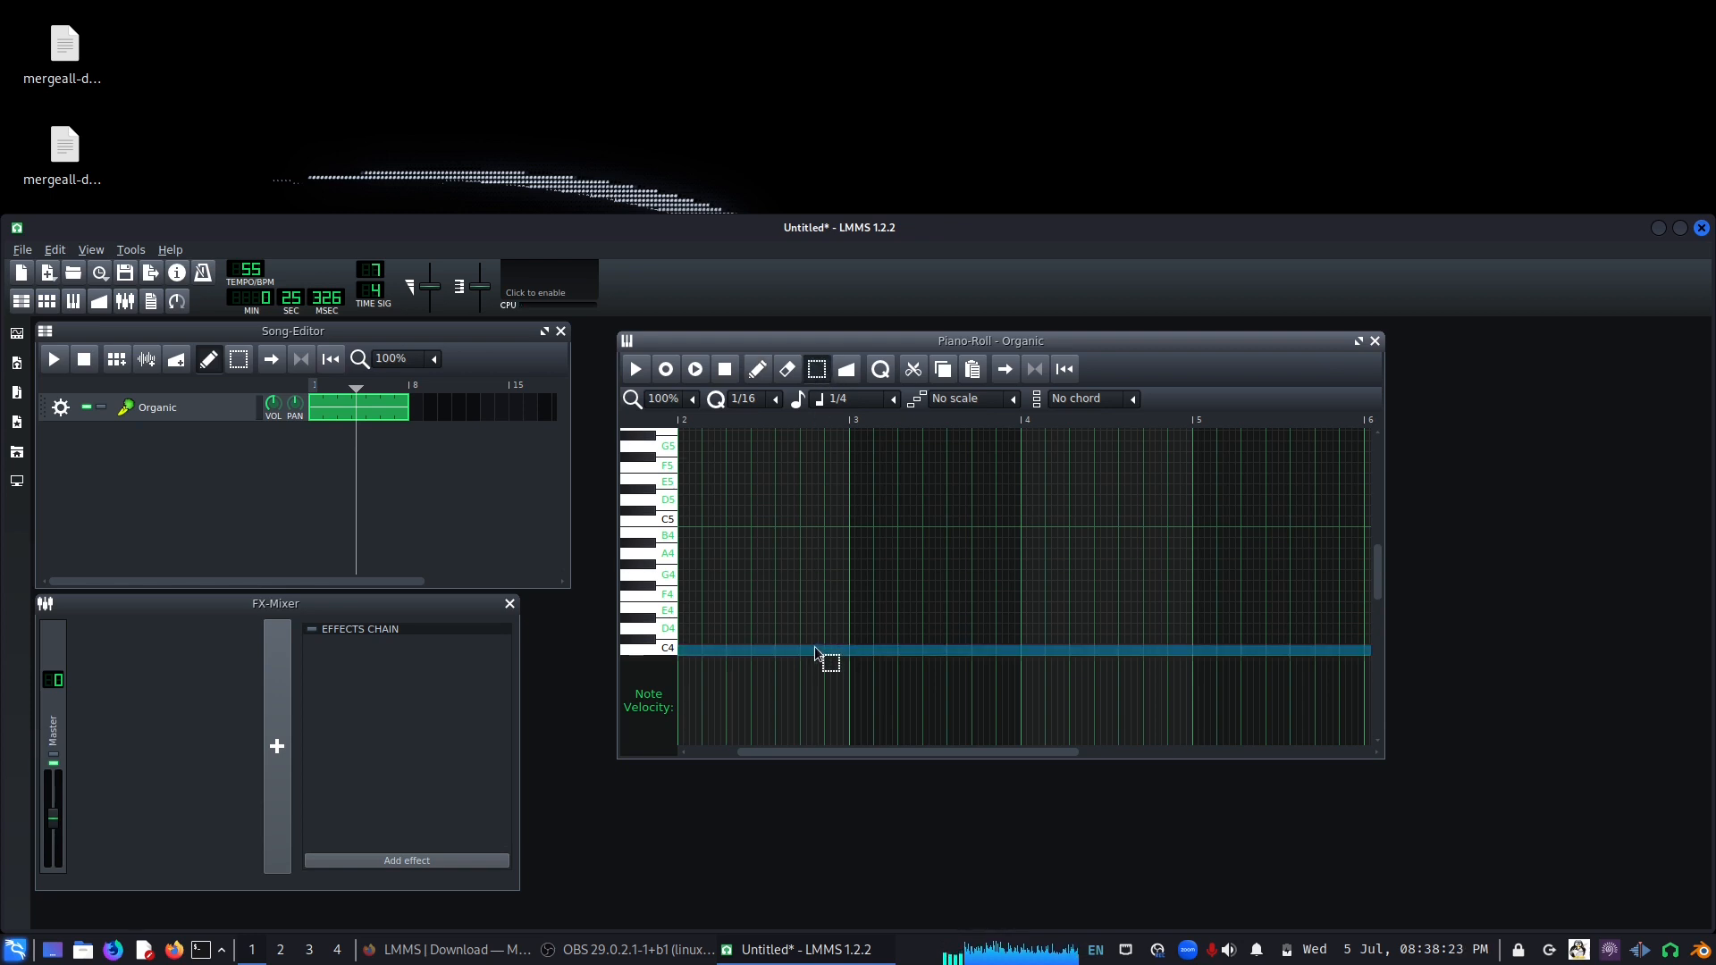
{"action": "key", "text": "ctrl+v"}
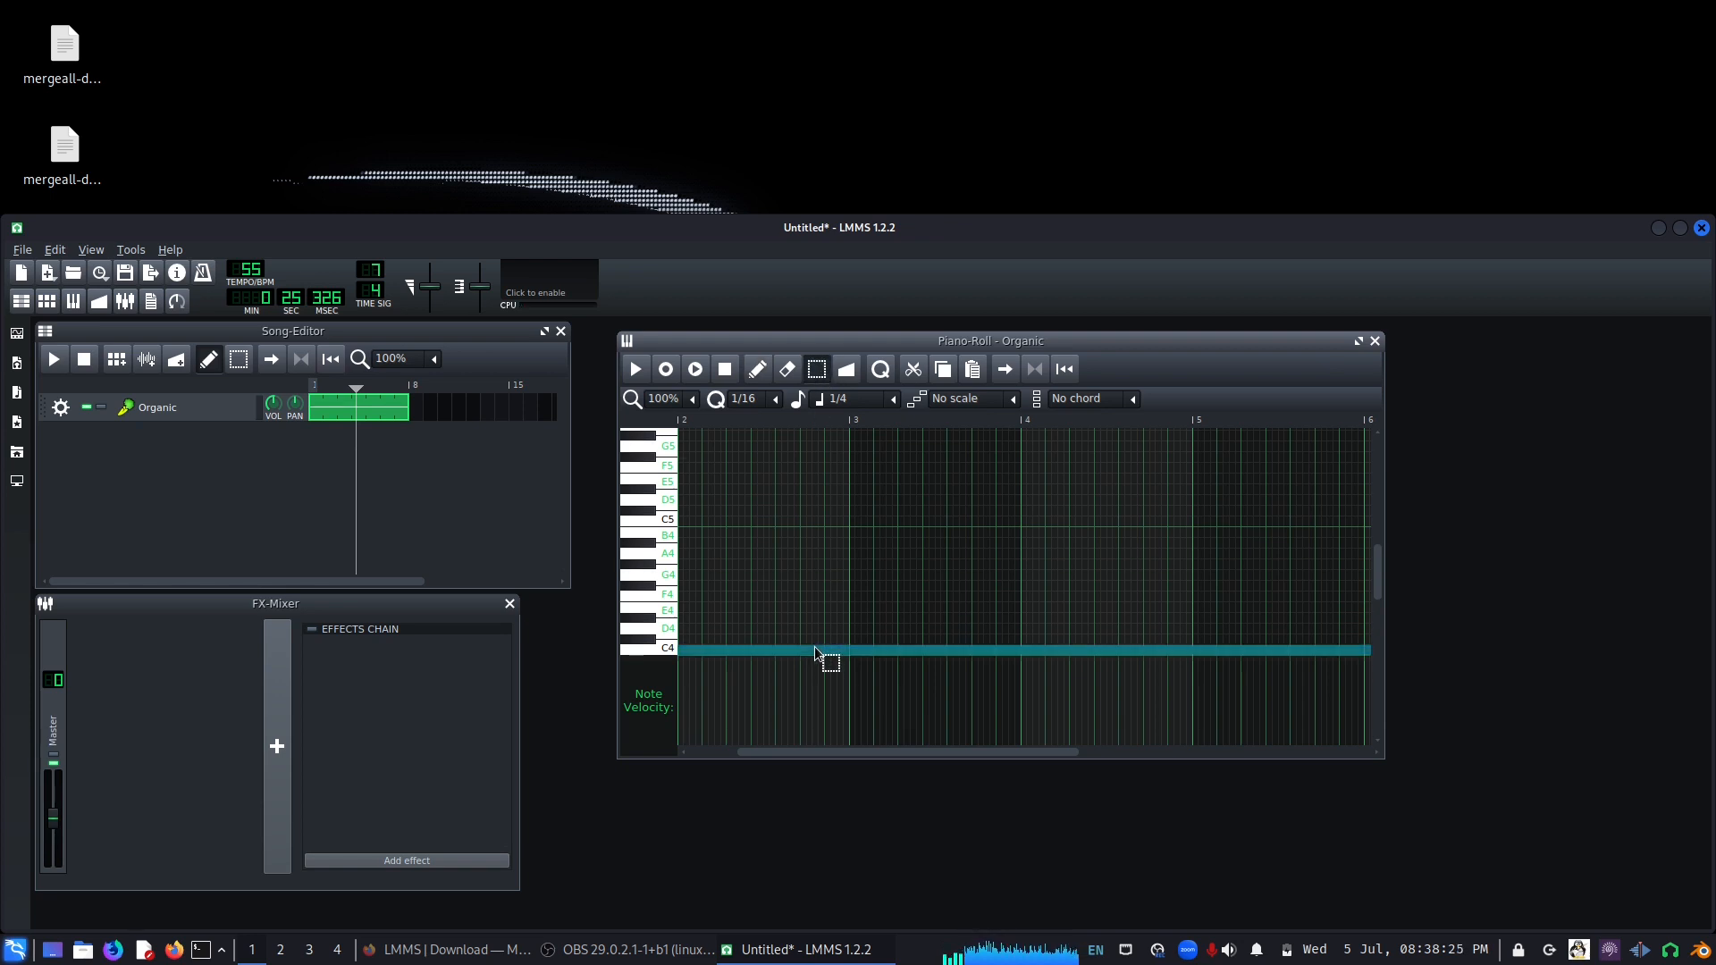
{"action": "key", "text": "Up"}
{"action": "key", "text": "Up"}
{"action": "key", "text": "Up"}
{"action": "key", "text": "Up"}
{"action": "key", "text": "Up"}
{"action": "key", "text": "Up"}
{"action": "key", "text": "Up"}
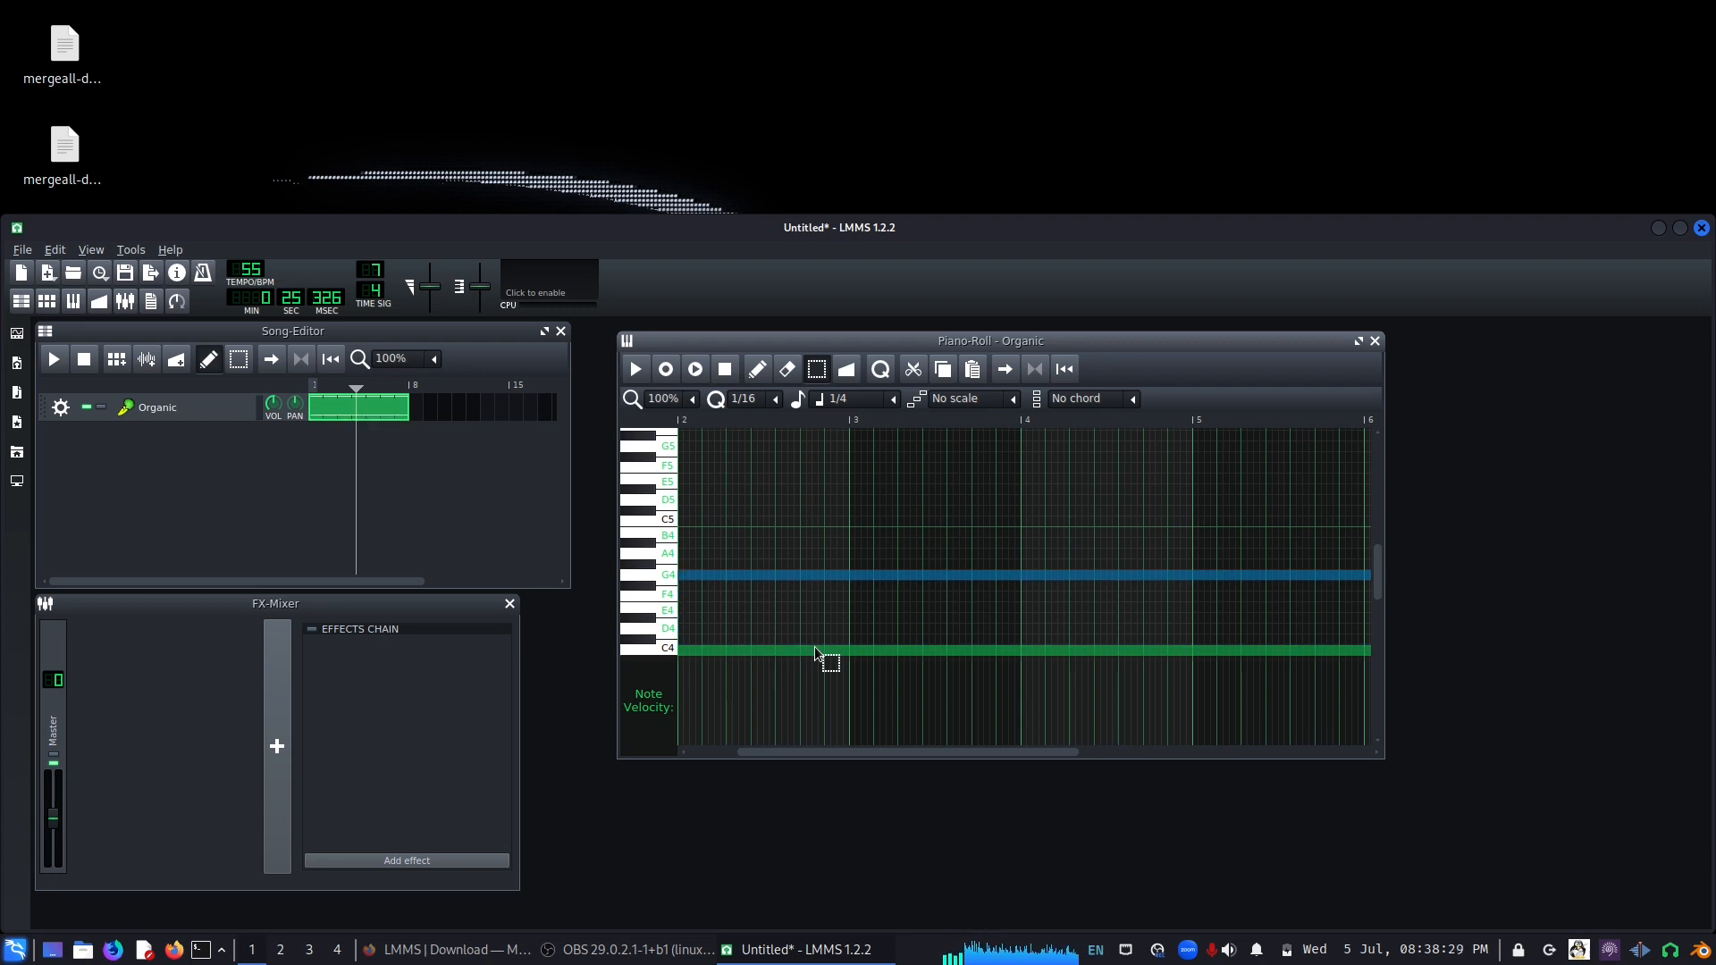
- Lower the C4 and G4 notes by one octave each, to C3 and G3
{"action": "scroll", "coordinate": [815, 599], "scroll_direction": "down", "scroll_amount": 3}
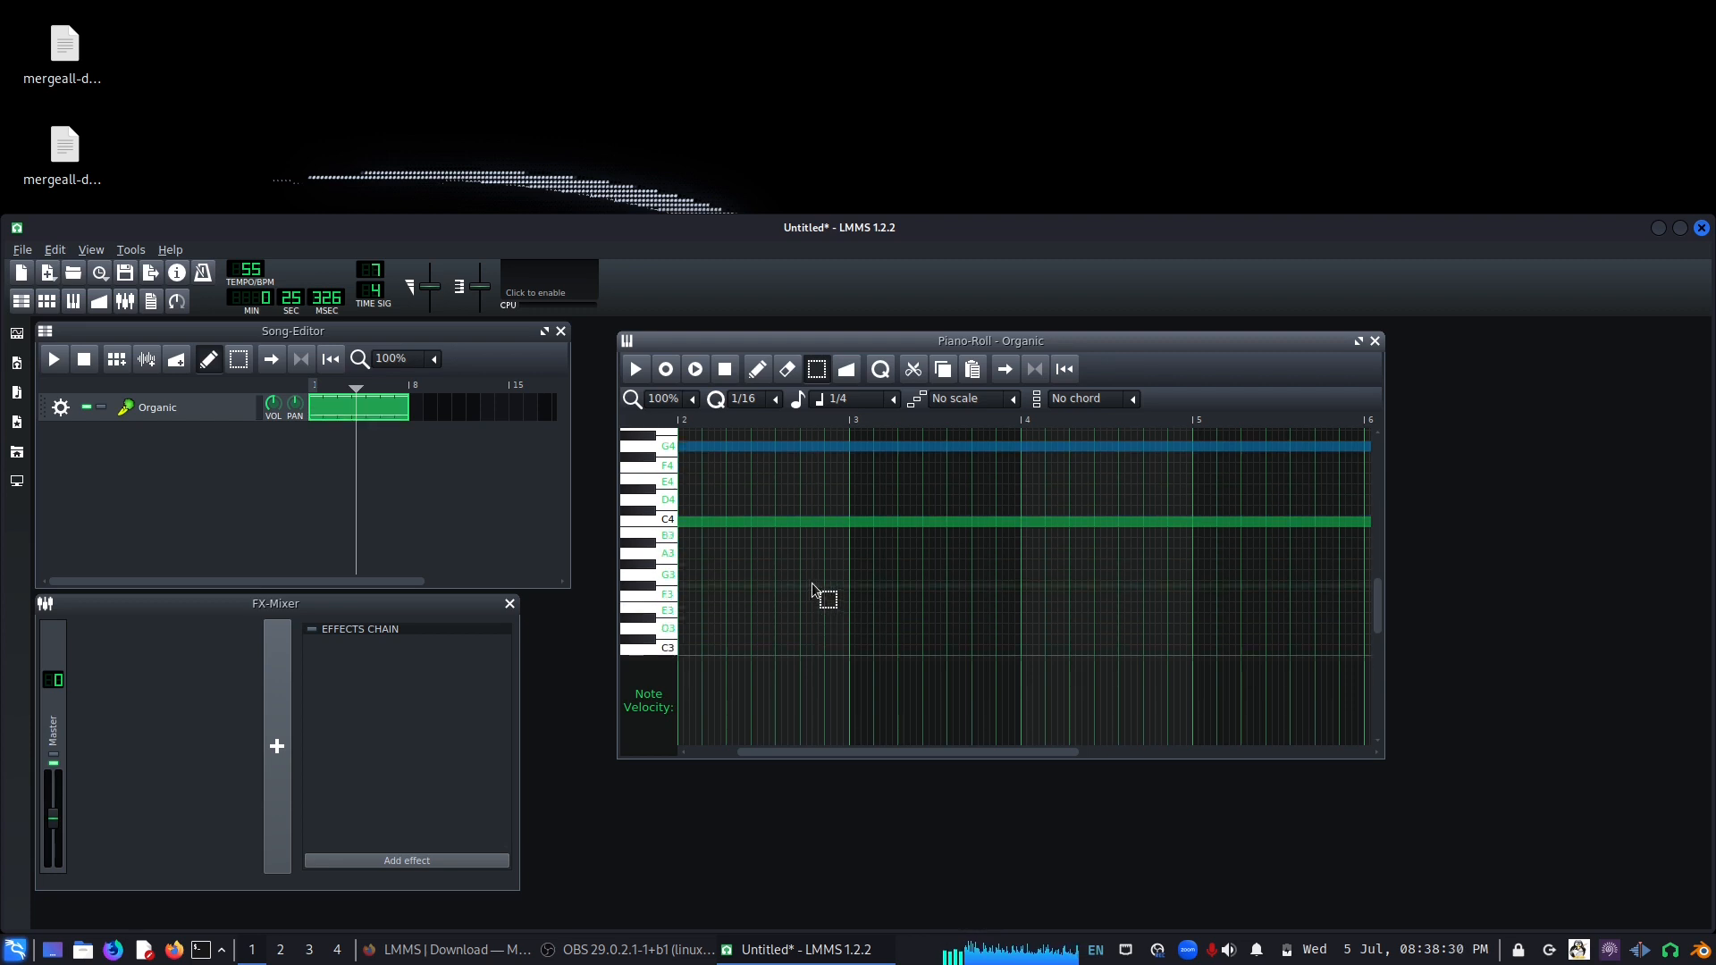
{"action": "left_click", "coordinate": [807, 522]}
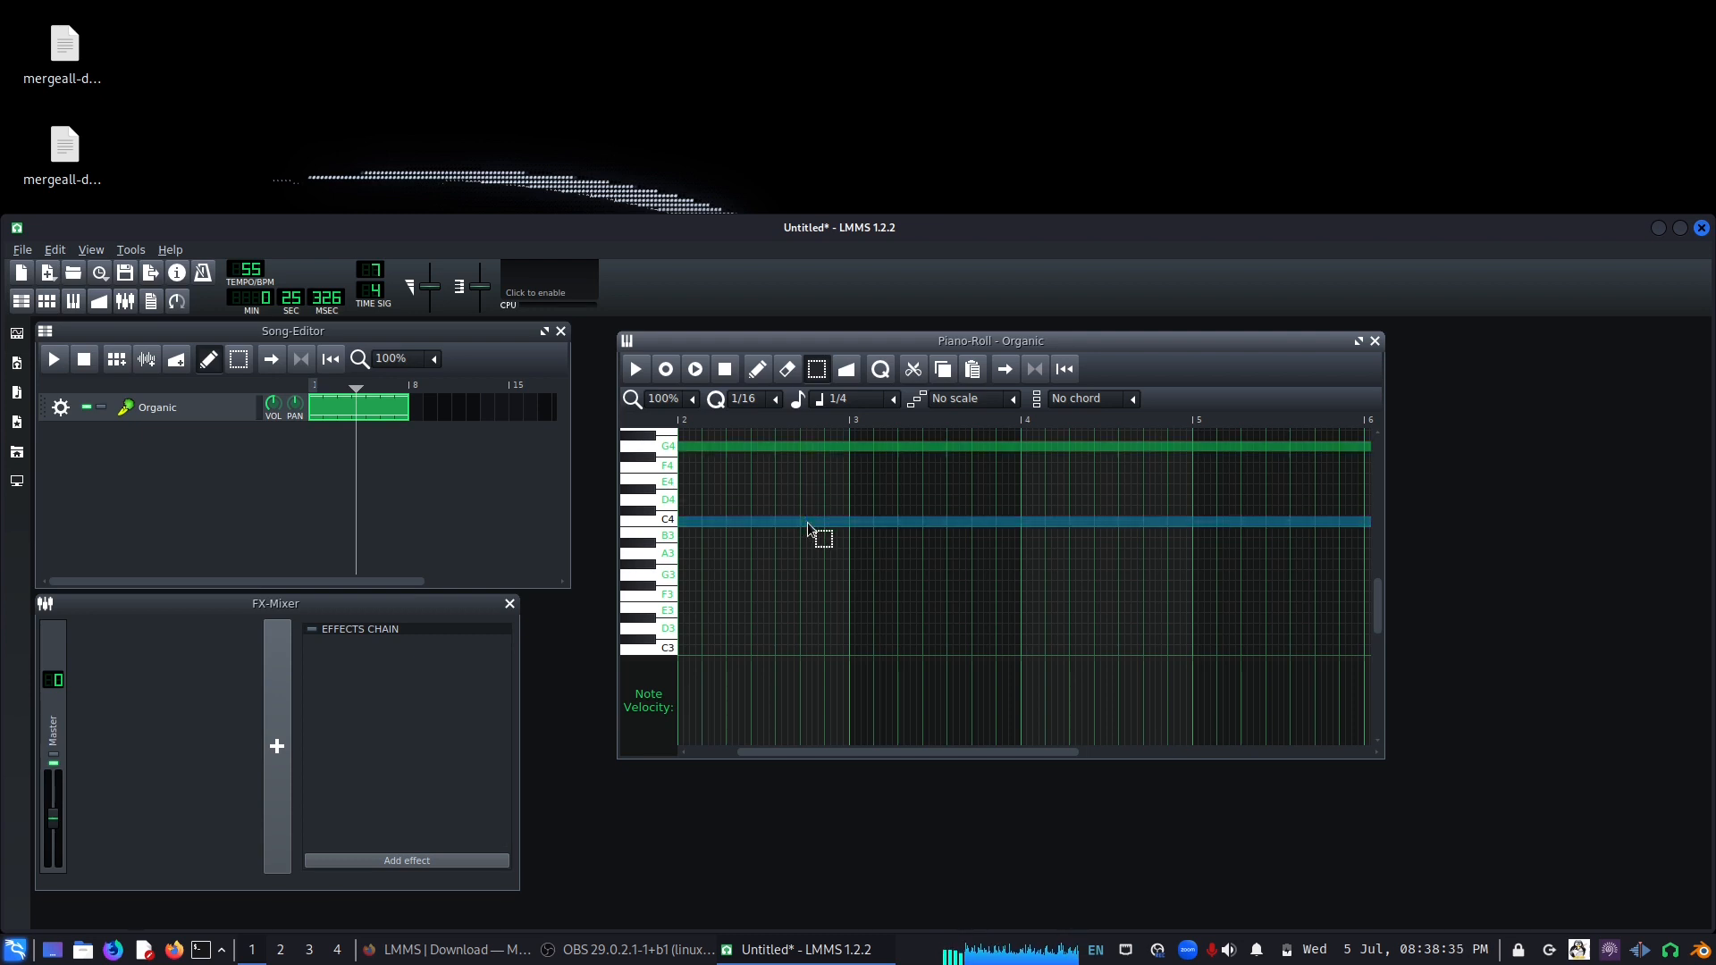
{"action": "key", "text": "ctrl+Down"}
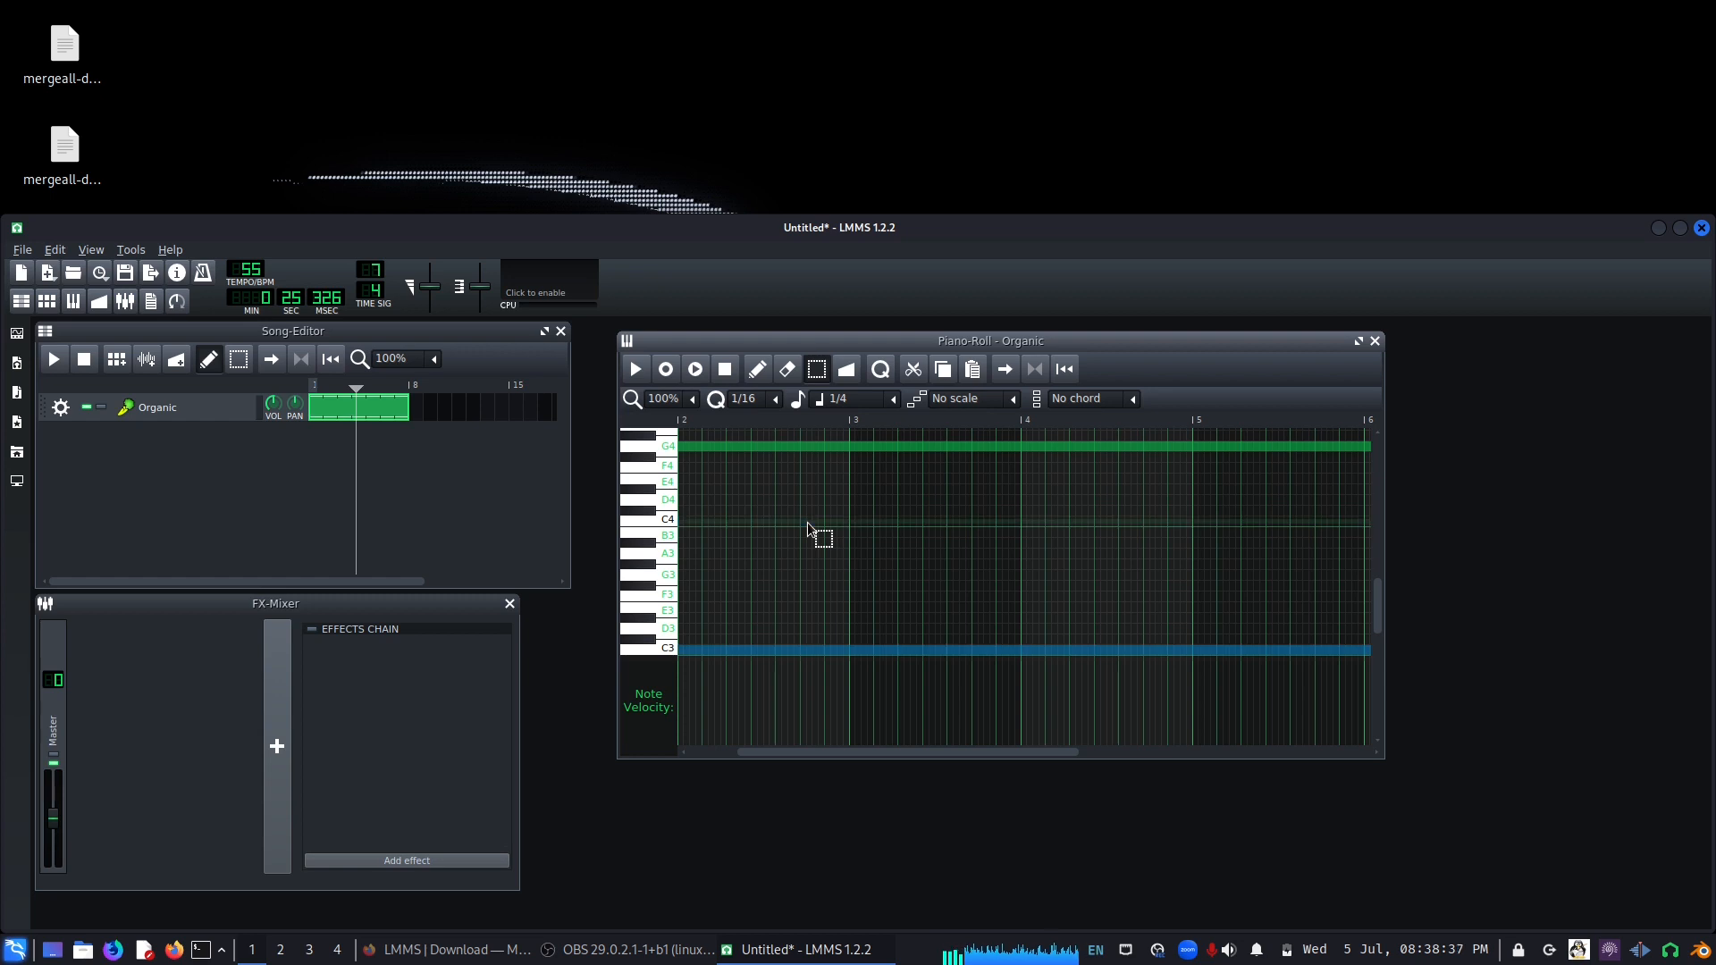
{"action": "left_click", "coordinate": [792, 448]}
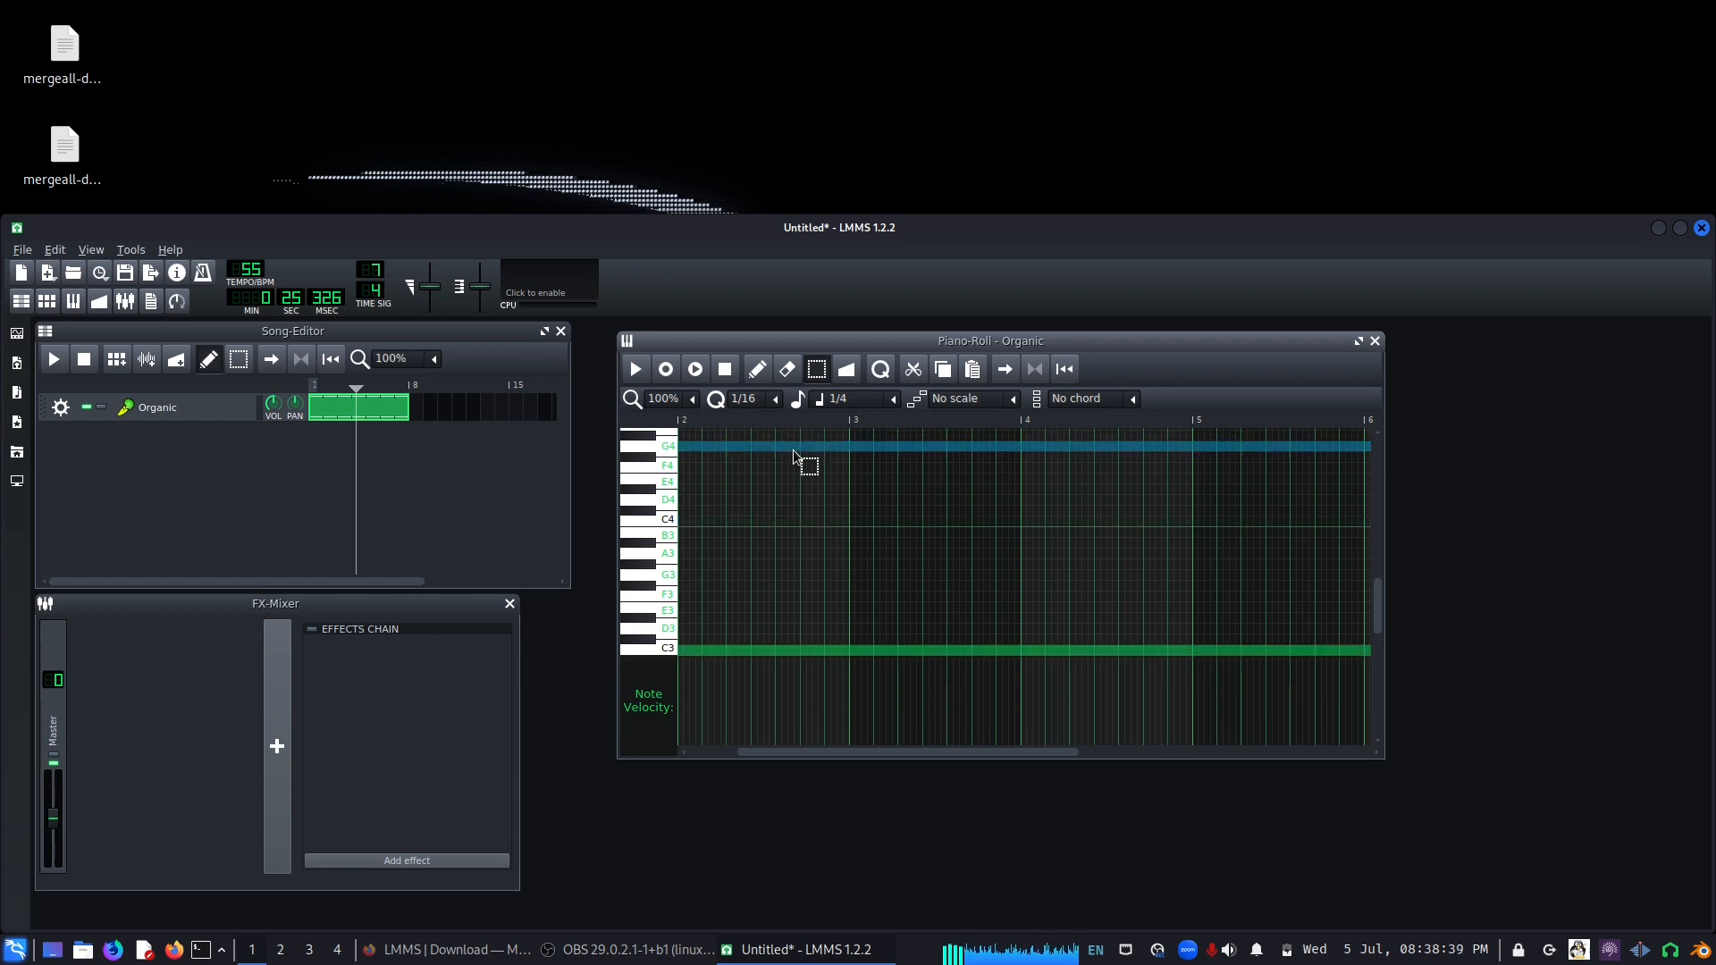
{"action": "key", "text": "ctrl+Down"}
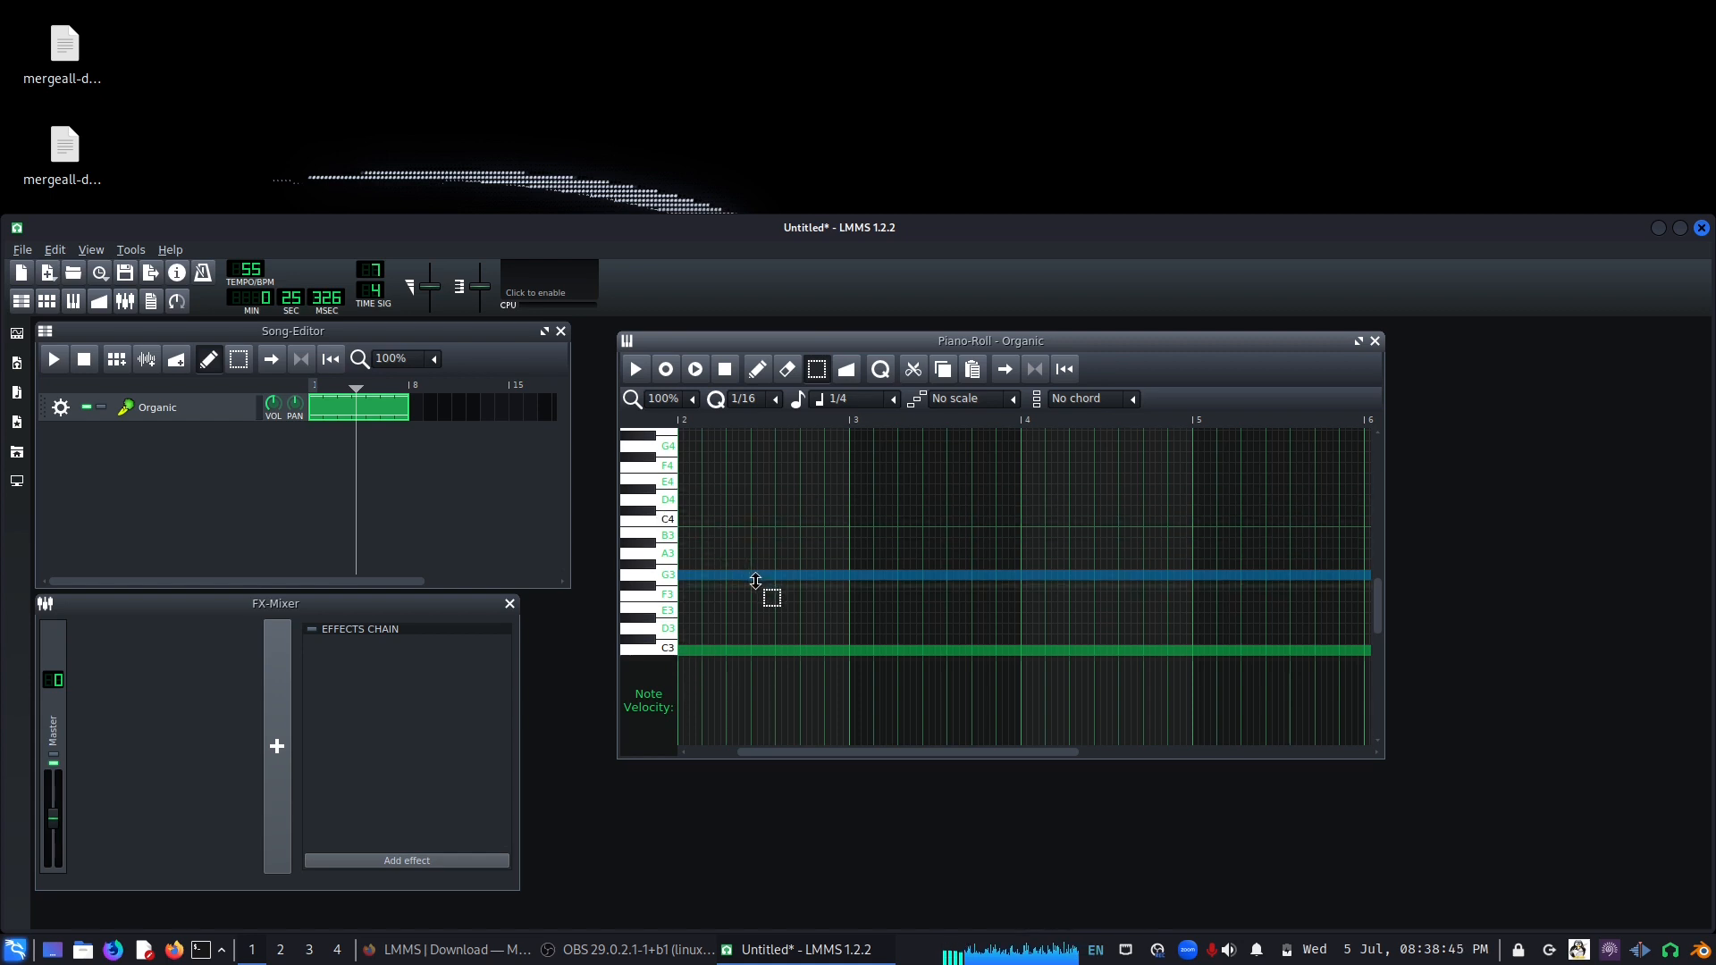
- Duplicate the long G3 note in place and raise the copy to C4
{"action": "key", "text": "ctrl+v"}
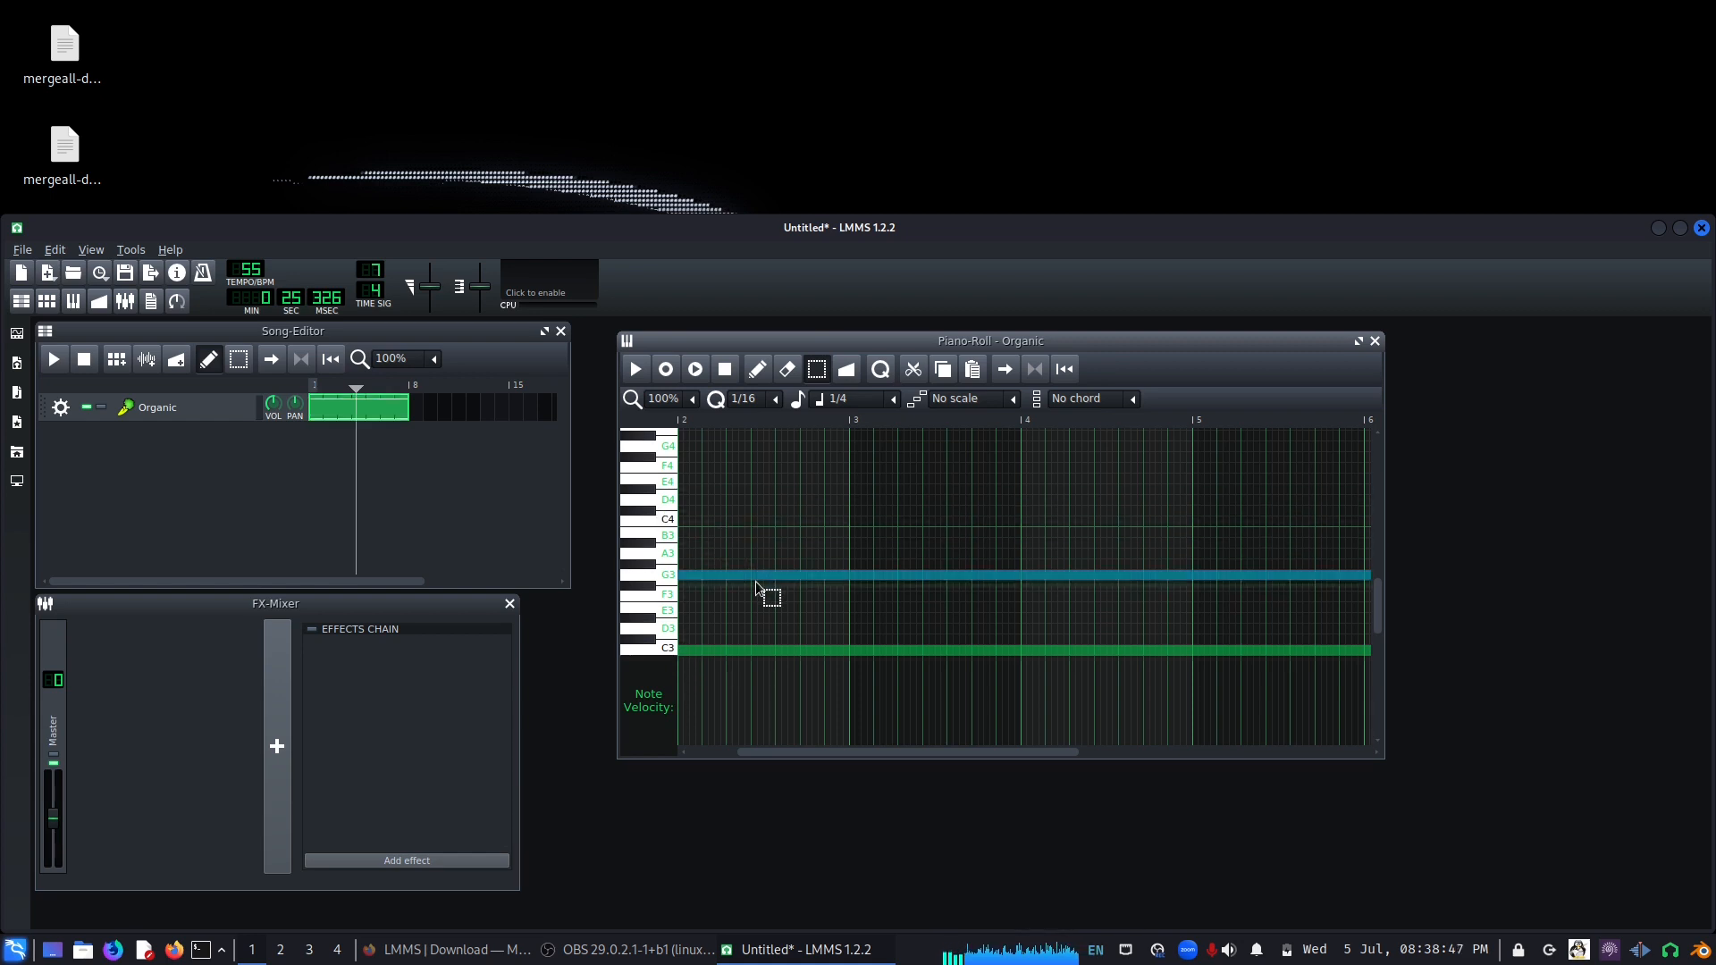
{"action": "key", "text": "Up"}
{"action": "key", "text": "Up"}
{"action": "key", "text": "Up"}
{"action": "key", "text": "Up"}
{"action": "key", "text": "Up"}
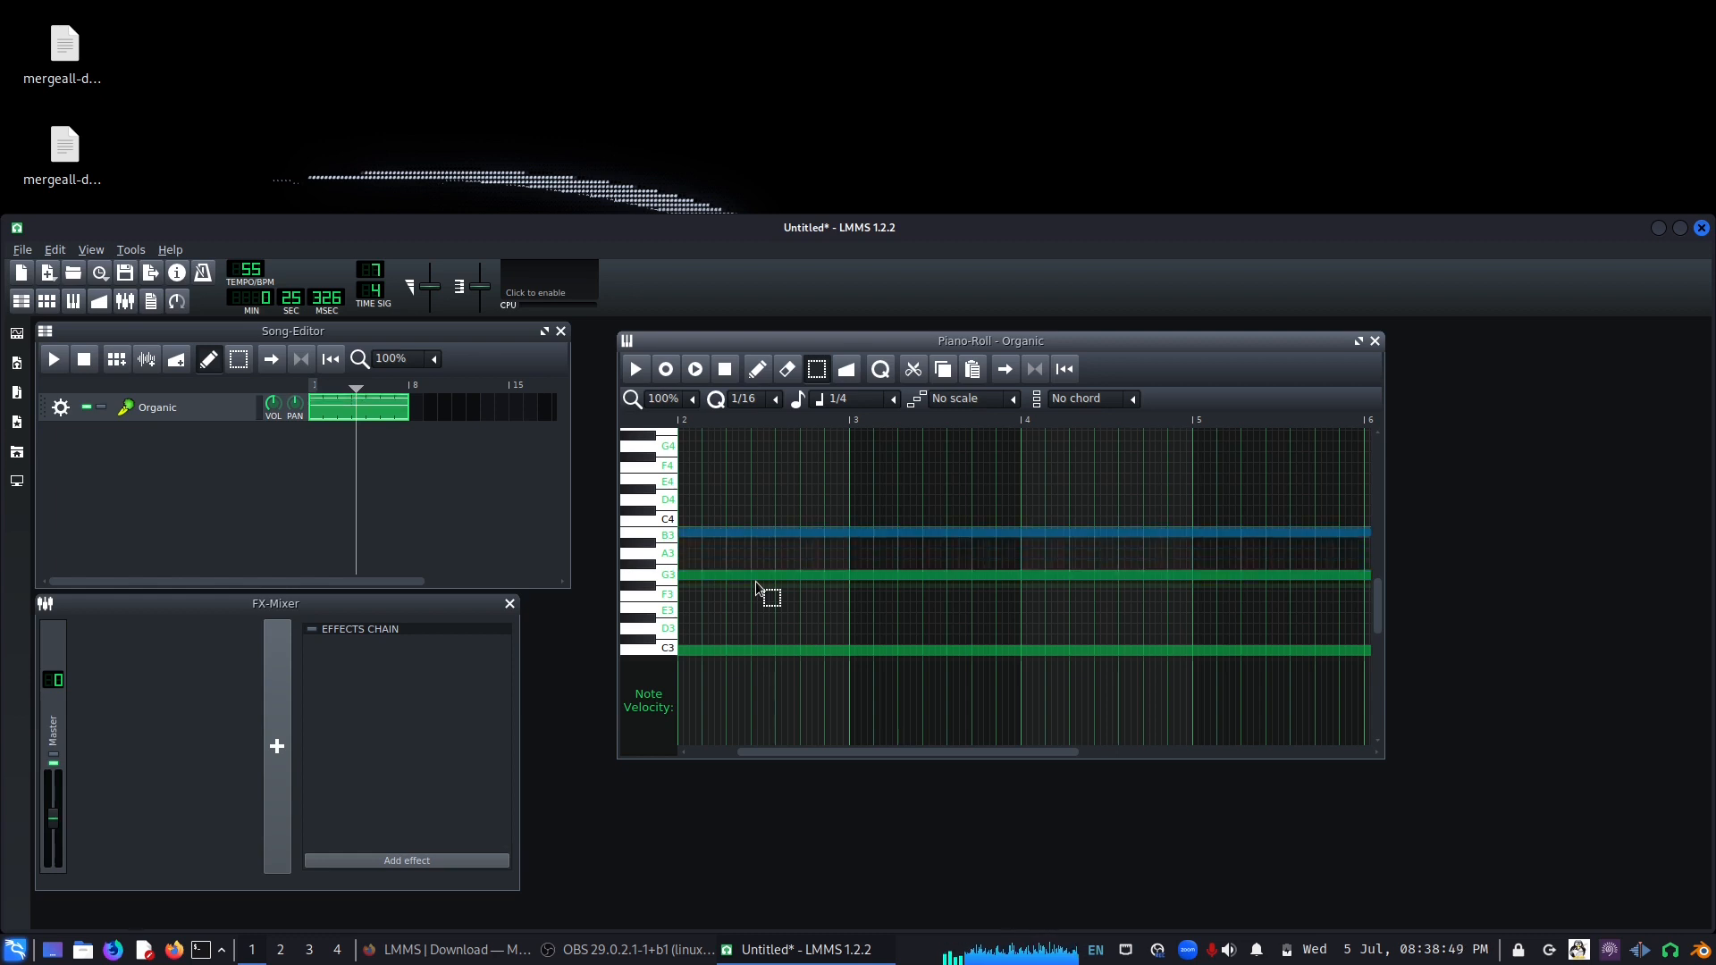
{"action": "key", "text": "Down"}
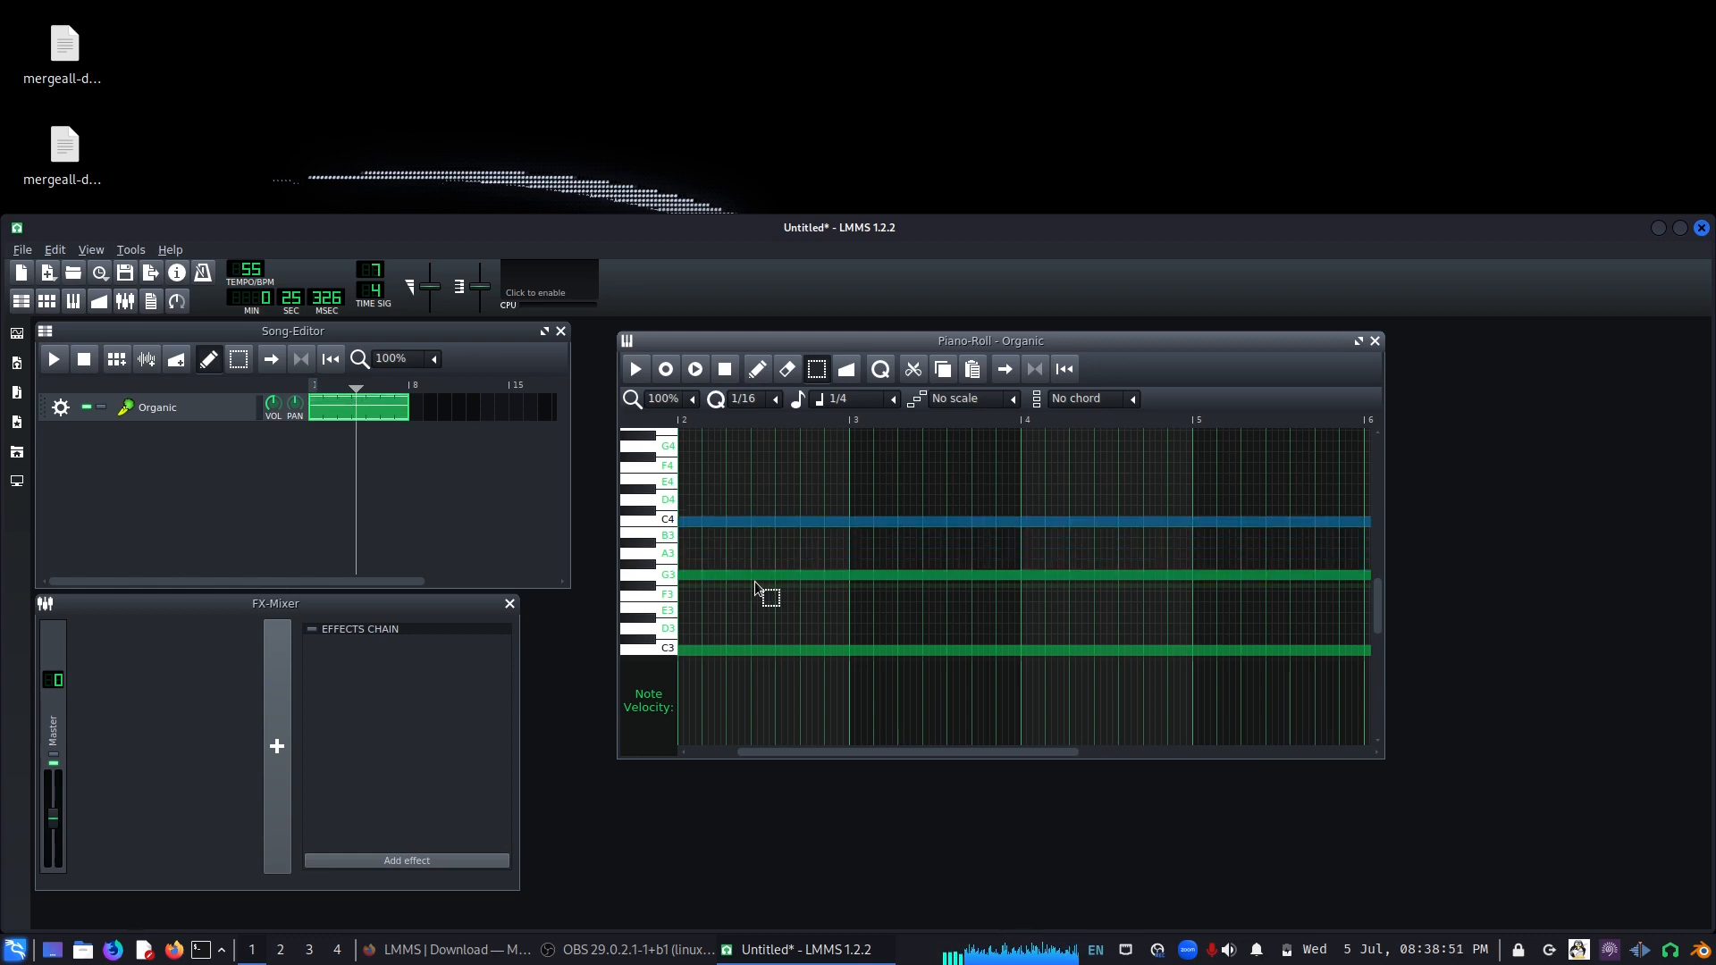
- Audition the chord and lower the Organic track's volume to about -11.3 dBFS
{"action": "key", "text": "space"}
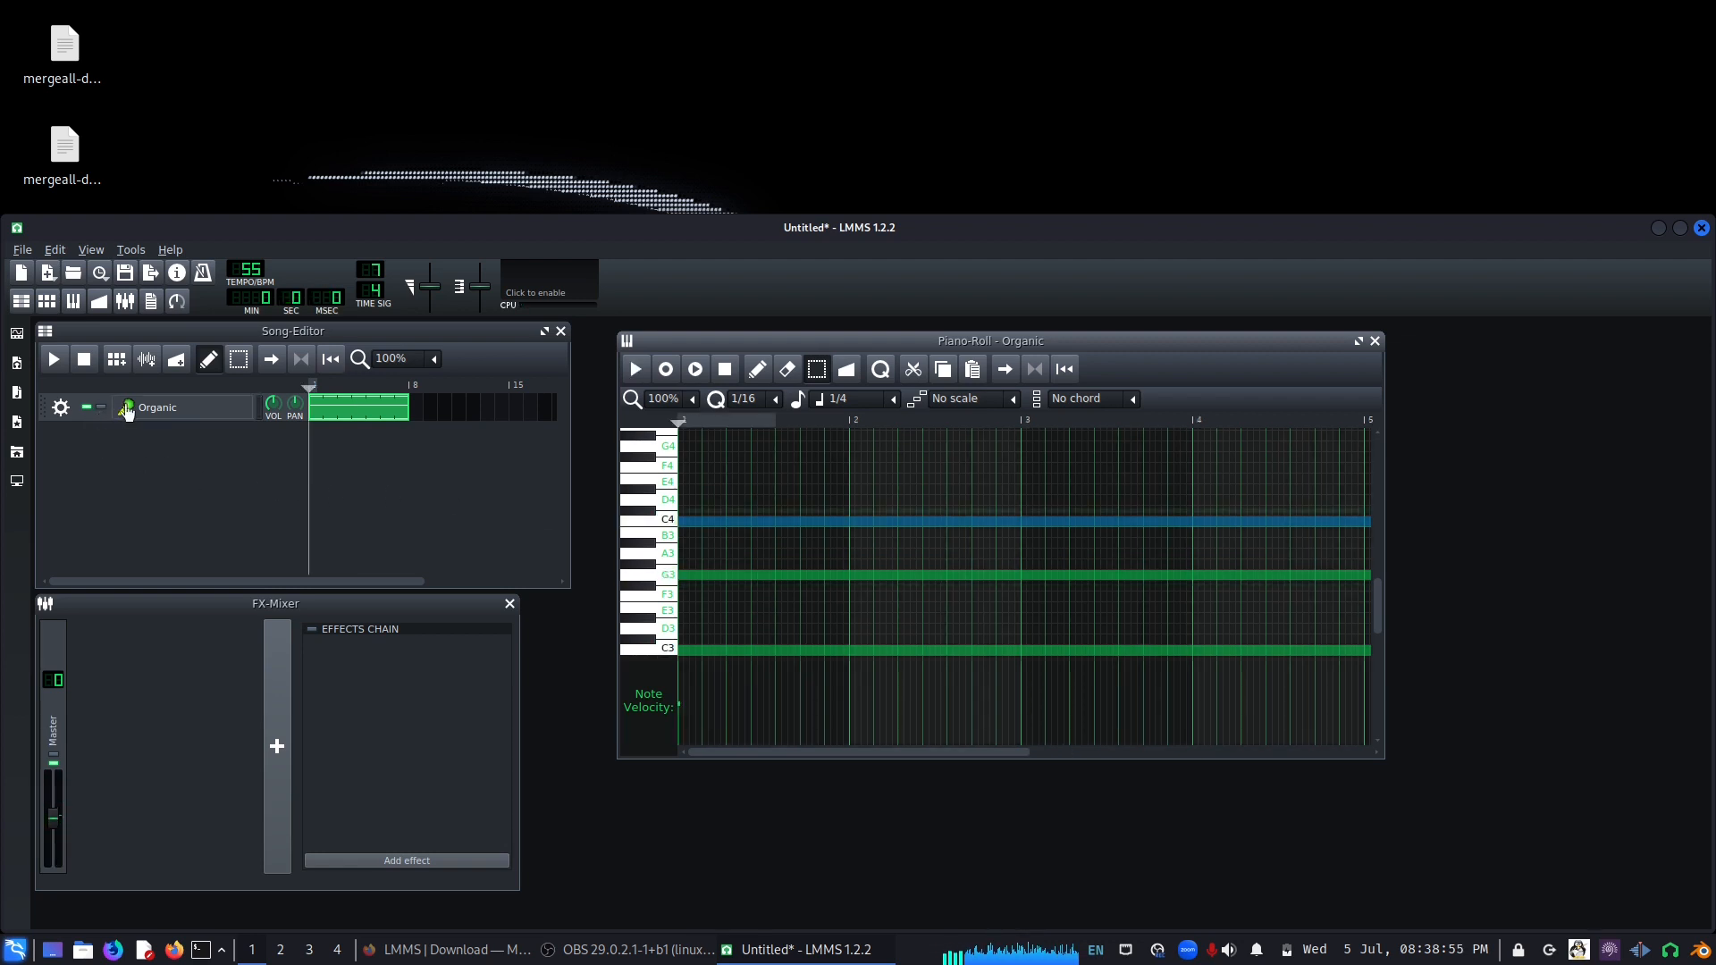
{"action": "left_click", "coordinate": [273, 408]}
{"action": "left_click_drag", "start_coordinate": [272, 408], "coordinate": [262, 490]}
{"action": "double_click", "coordinate": [273, 407]}
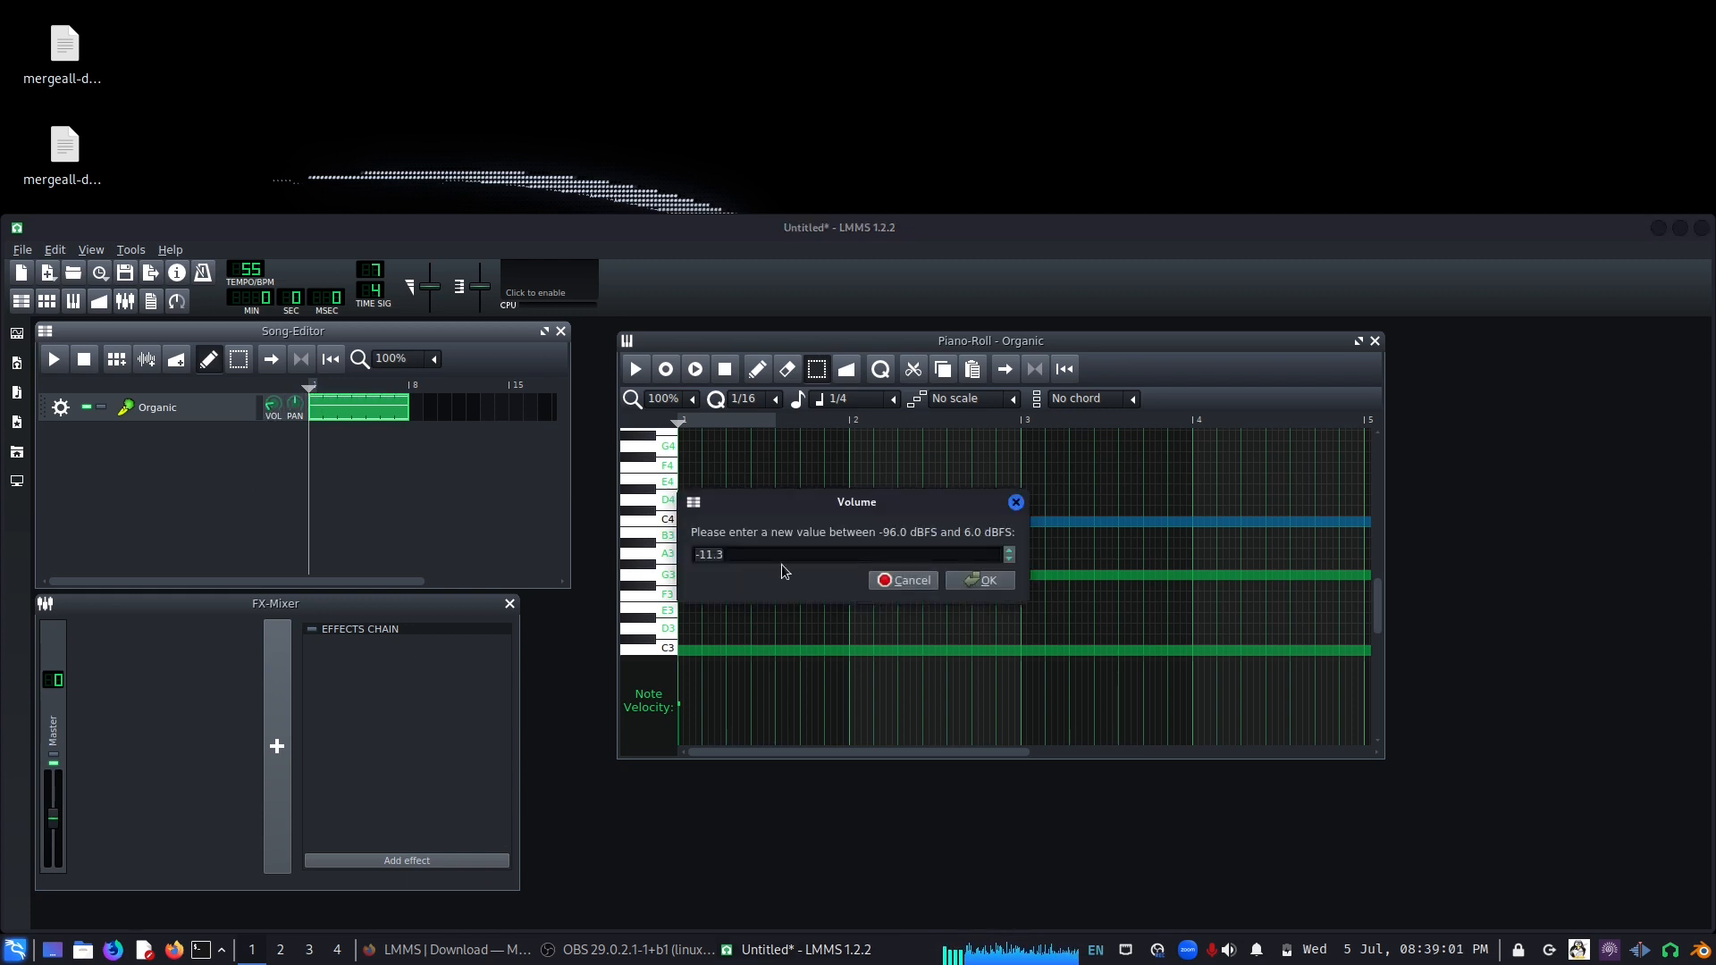
{"action": "left_click", "coordinate": [1016, 503]}
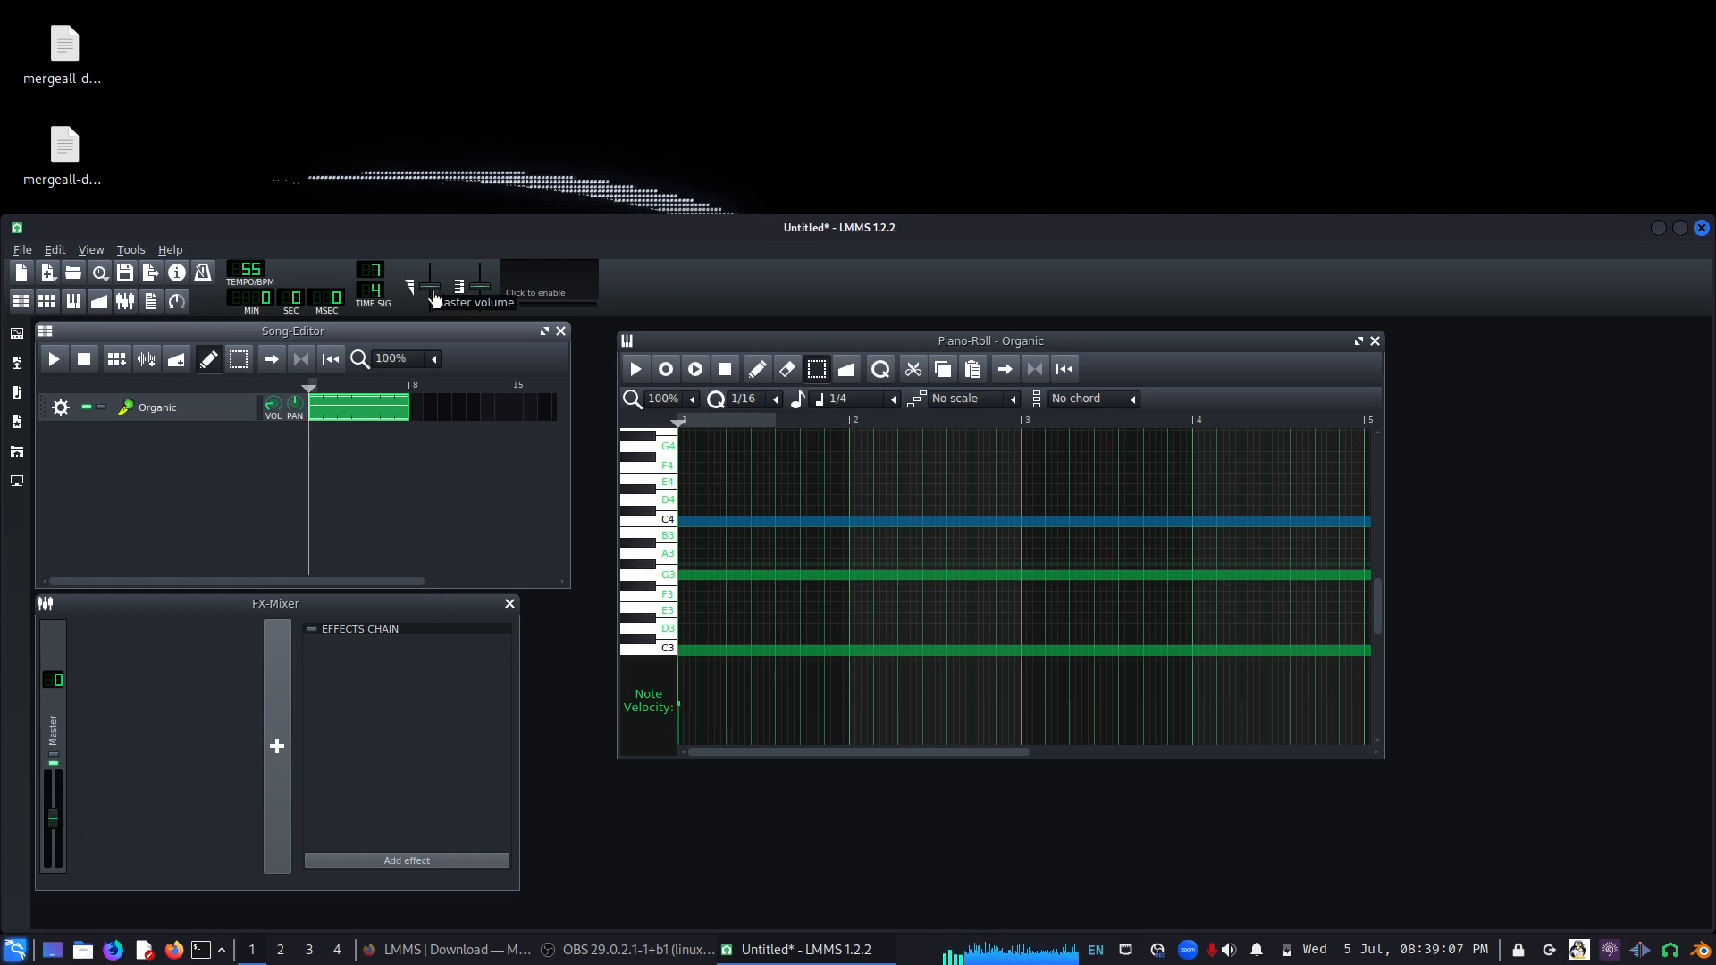
- Assign the Organic track to a new FX channel
{"action": "left_click", "coordinate": [61, 407]}
{"action": "mouse_move", "coordinate": [170, 496]}
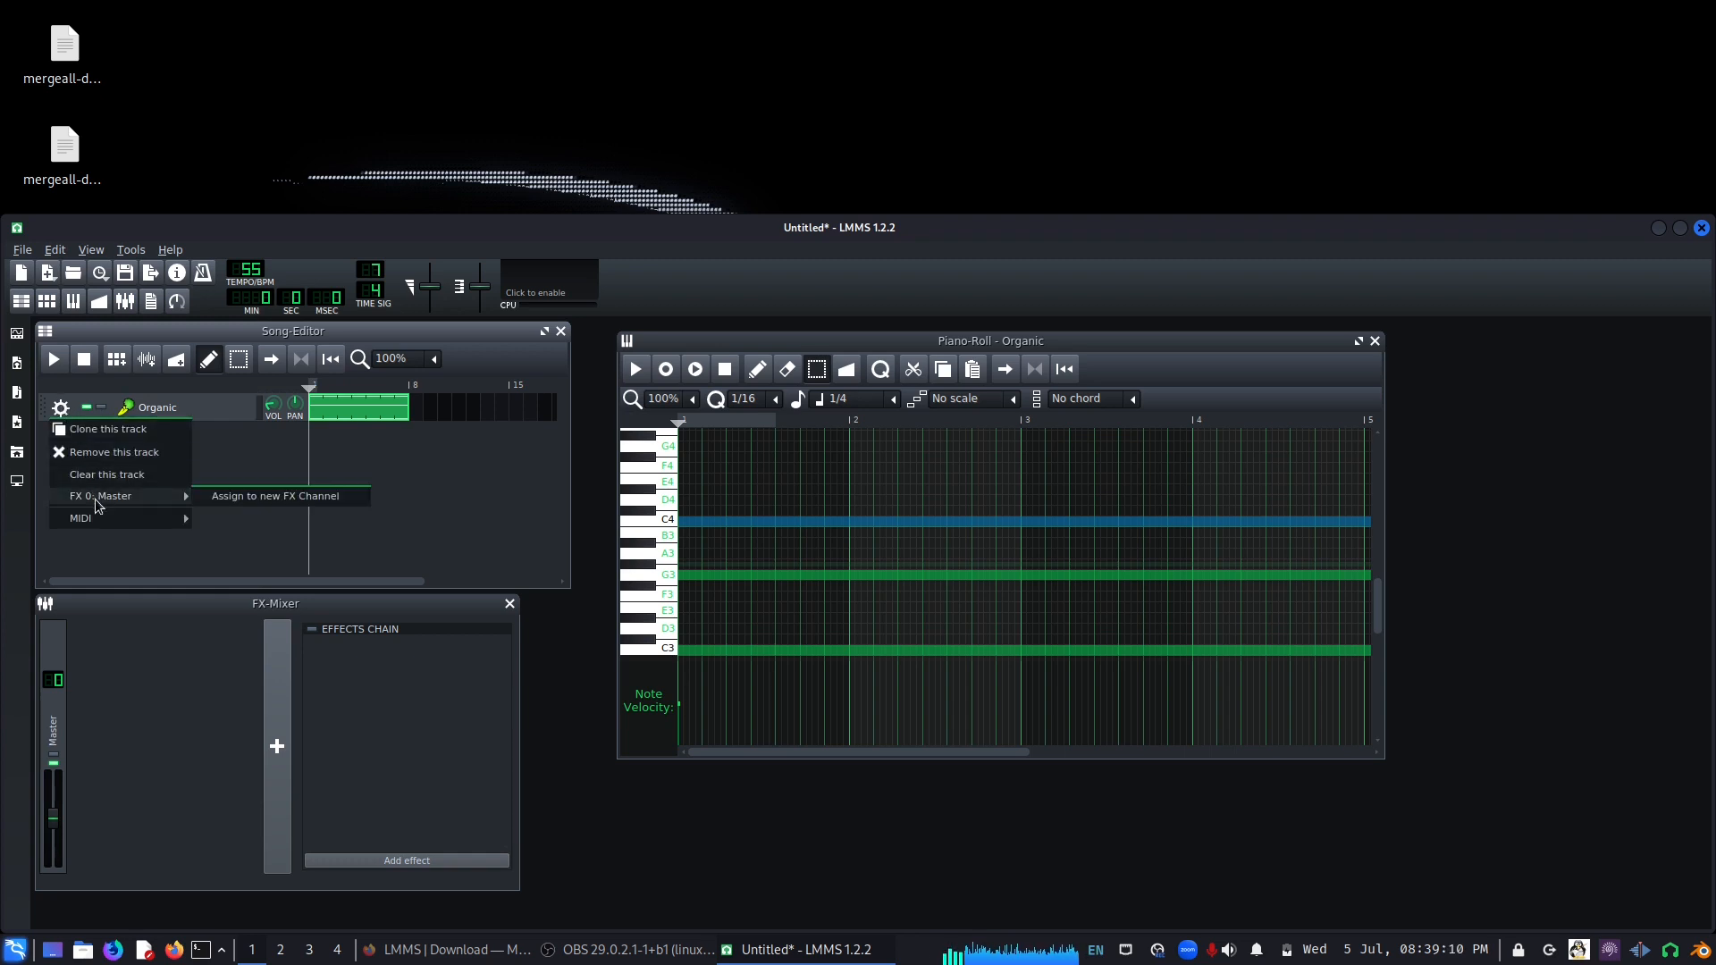
{"action": "left_click", "coordinate": [234, 498]}
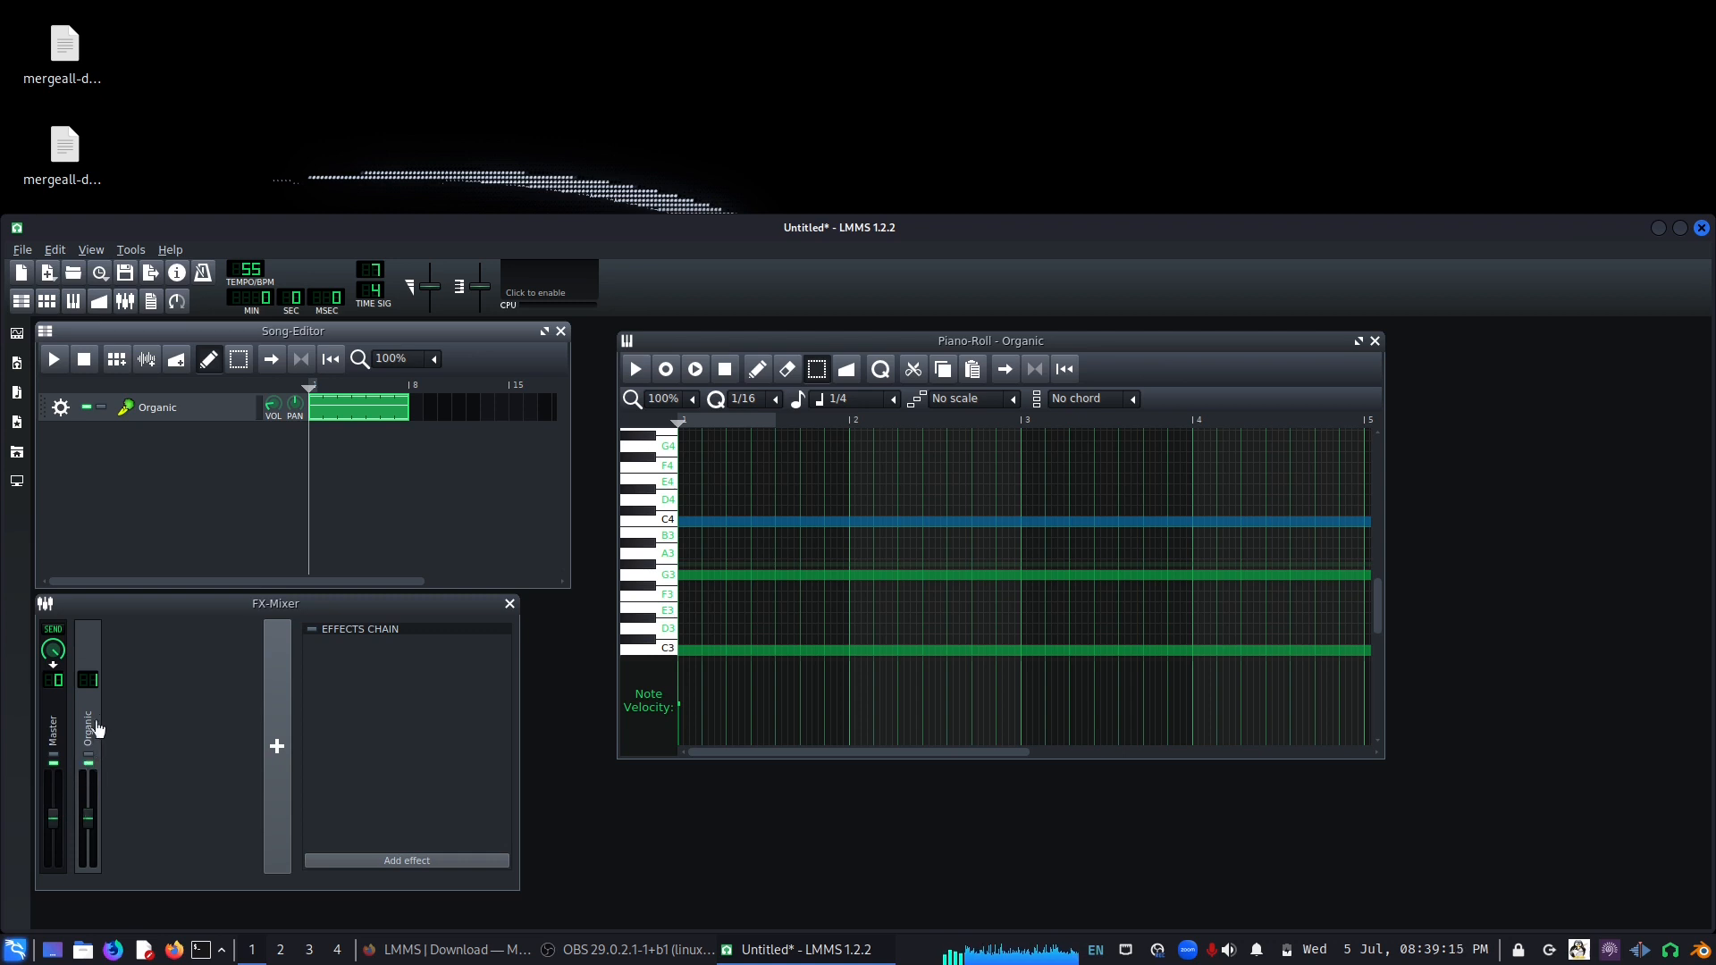
- Close the Organic instrument's settings and rename its track to Shruti
{"action": "left_click", "coordinate": [189, 416]}
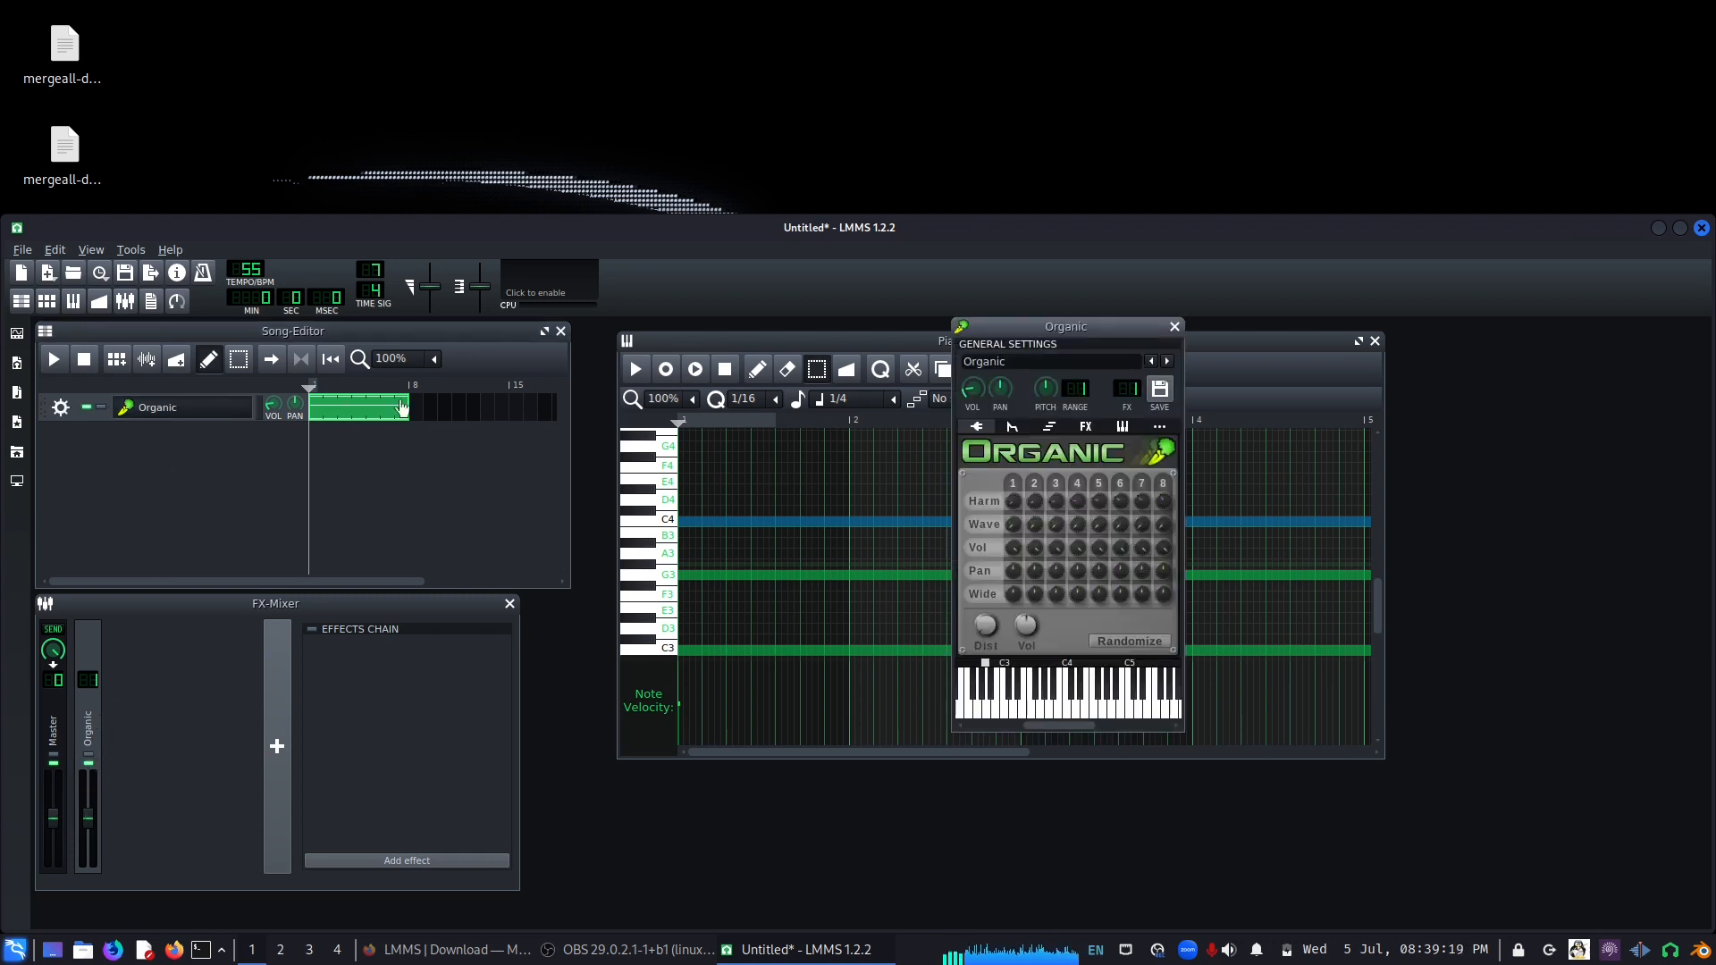
{"action": "left_click", "coordinate": [1174, 327]}
{"action": "double_click", "coordinate": [178, 415]}
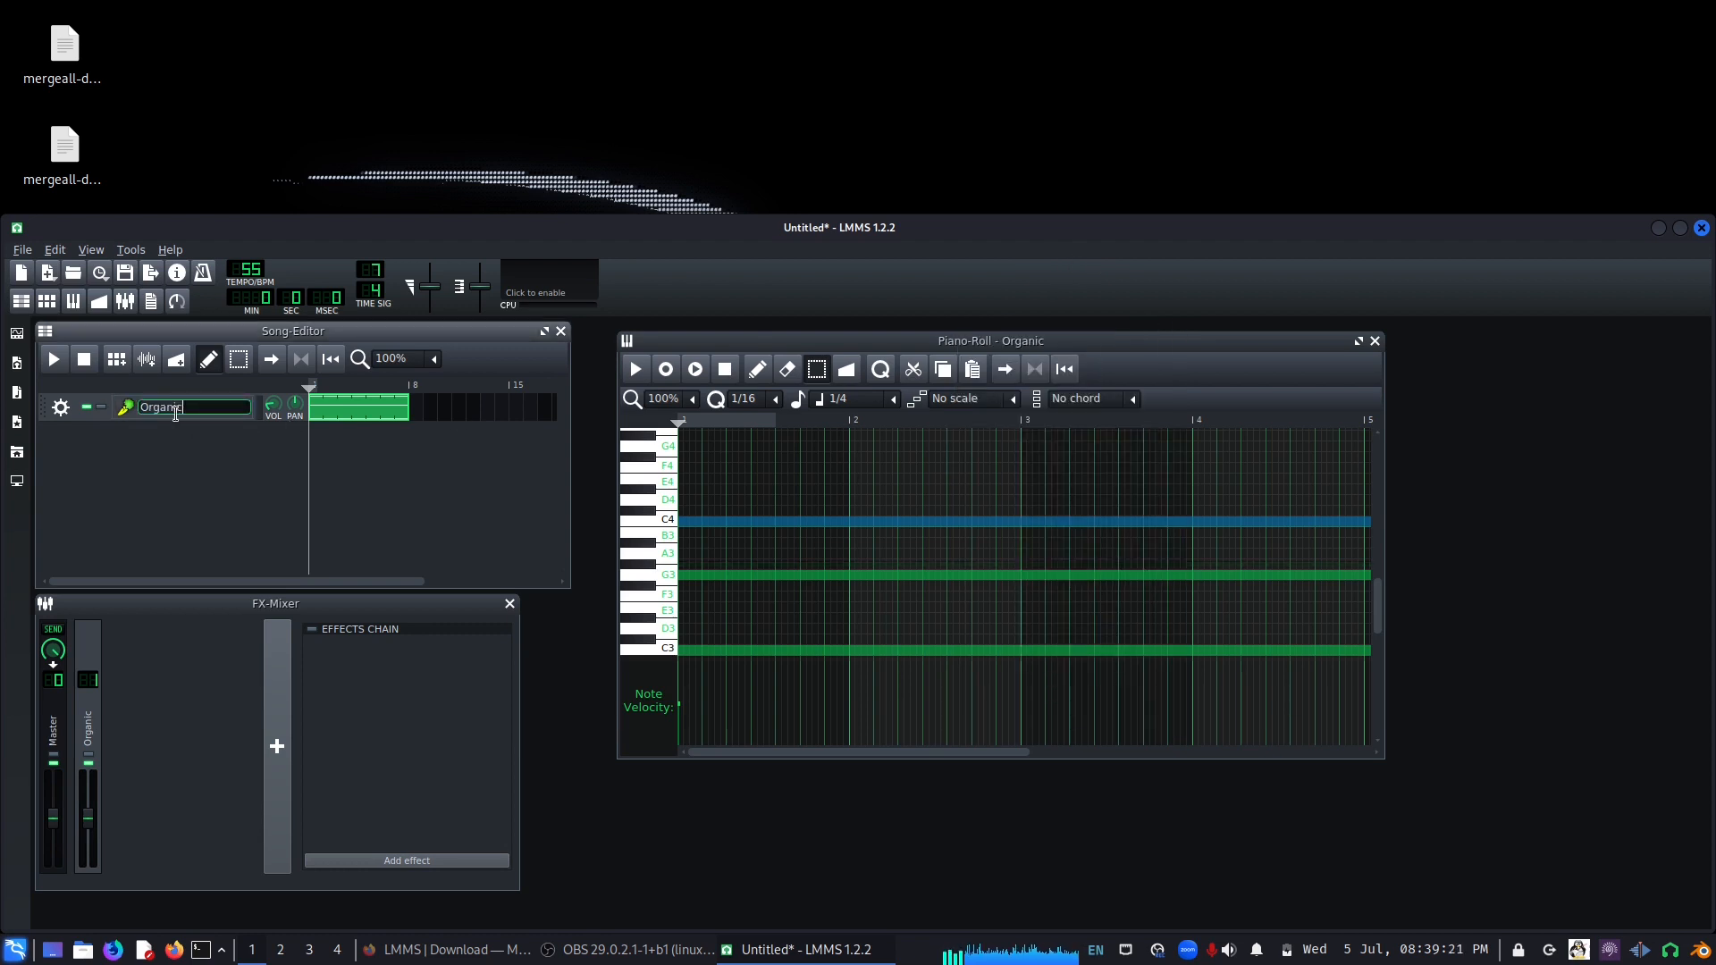
{"action": "key", "text": "ctrl+a"}
{"action": "type", "text": "Shruti"}
{"action": "key", "text": "Return"}
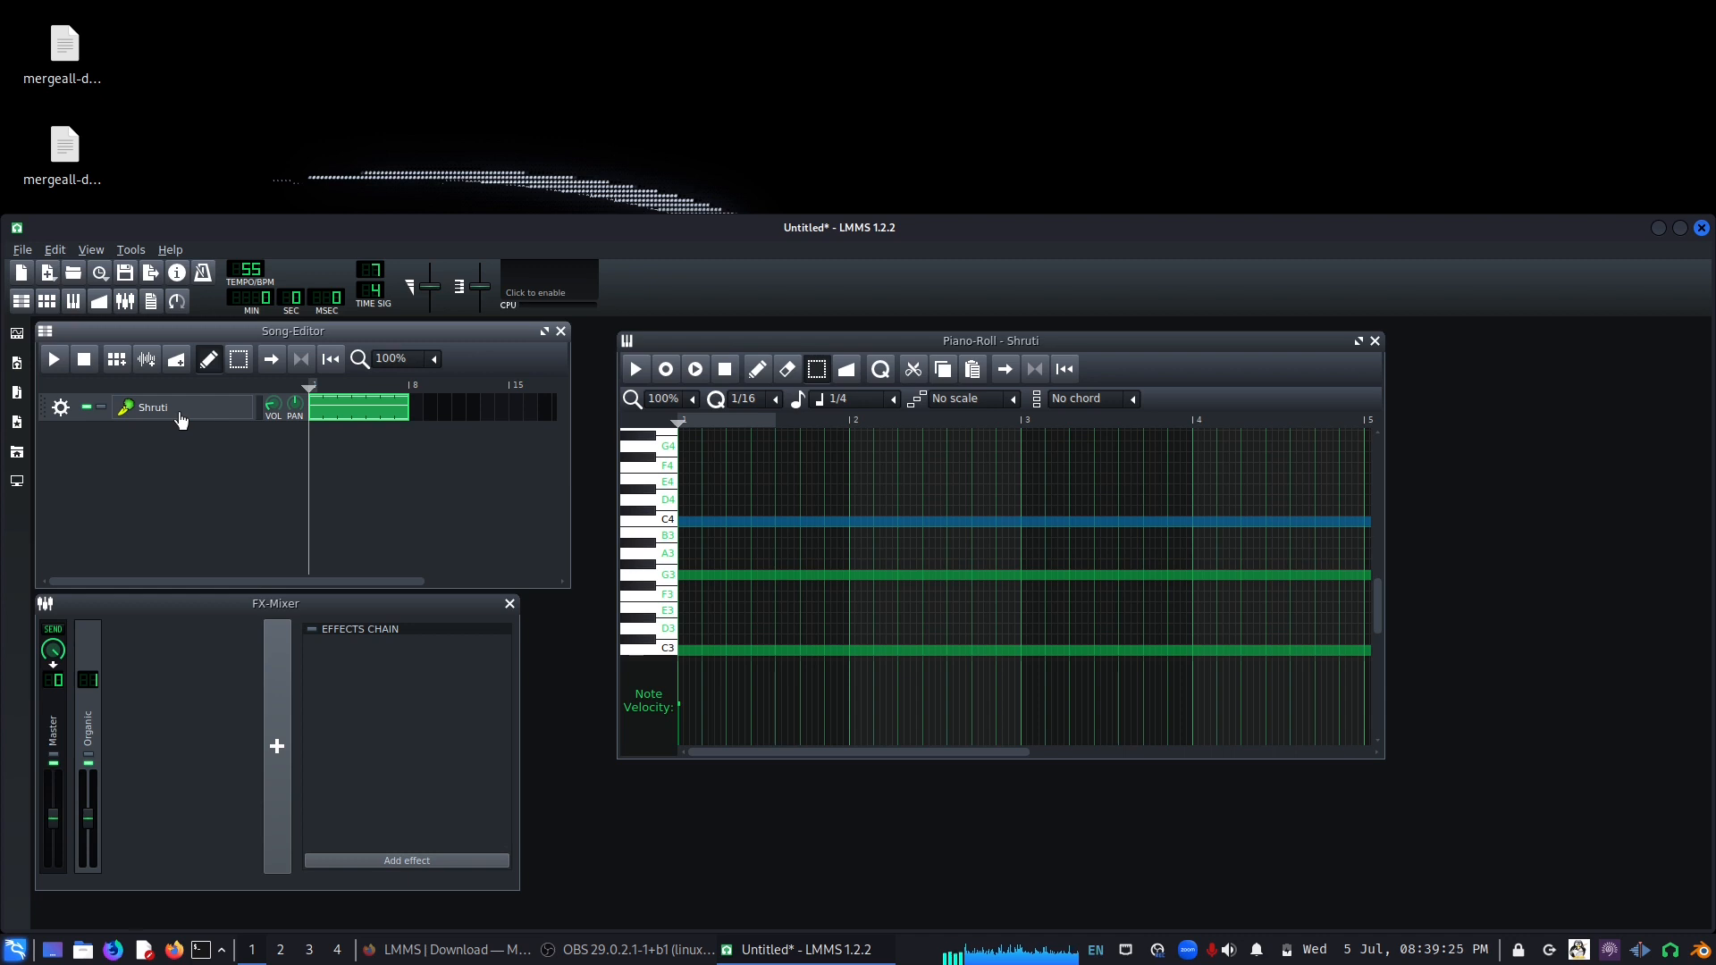
- Enable song looping from bar 1 to the pattern's end at bar 8 and play the song to audition it
{"action": "key", "text": "space"}
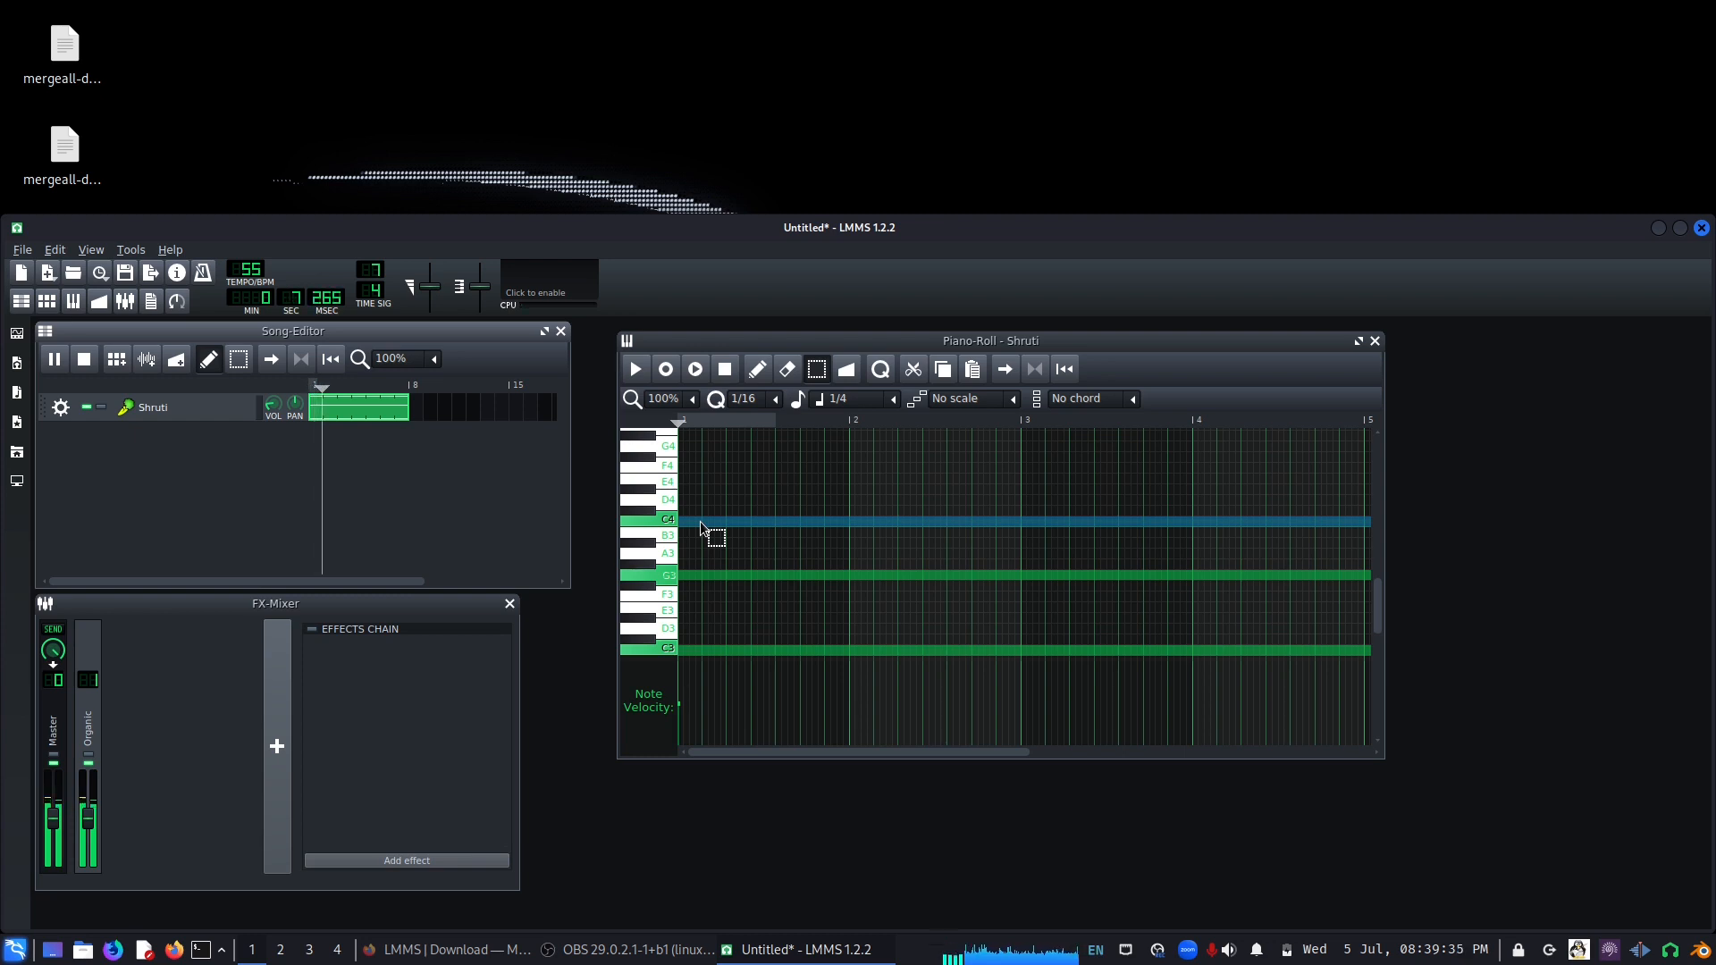
{"action": "key", "text": "space"}
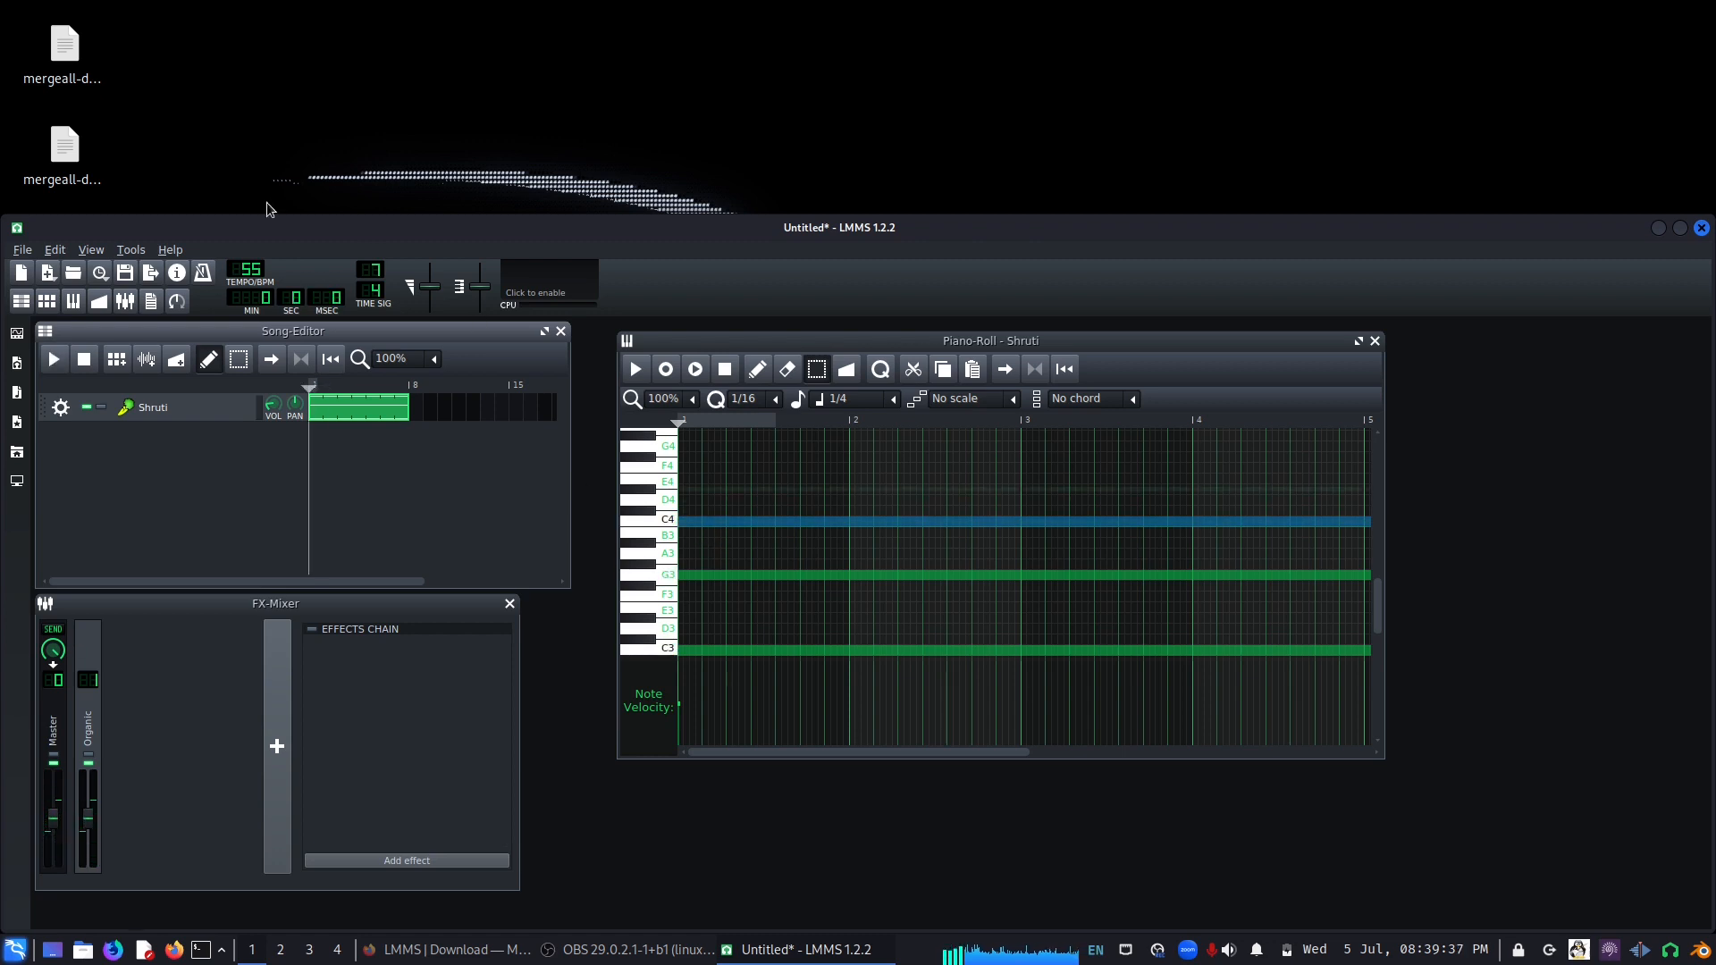
{"action": "left_click", "coordinate": [302, 360]}
{"action": "right_click", "coordinate": [407, 386]}
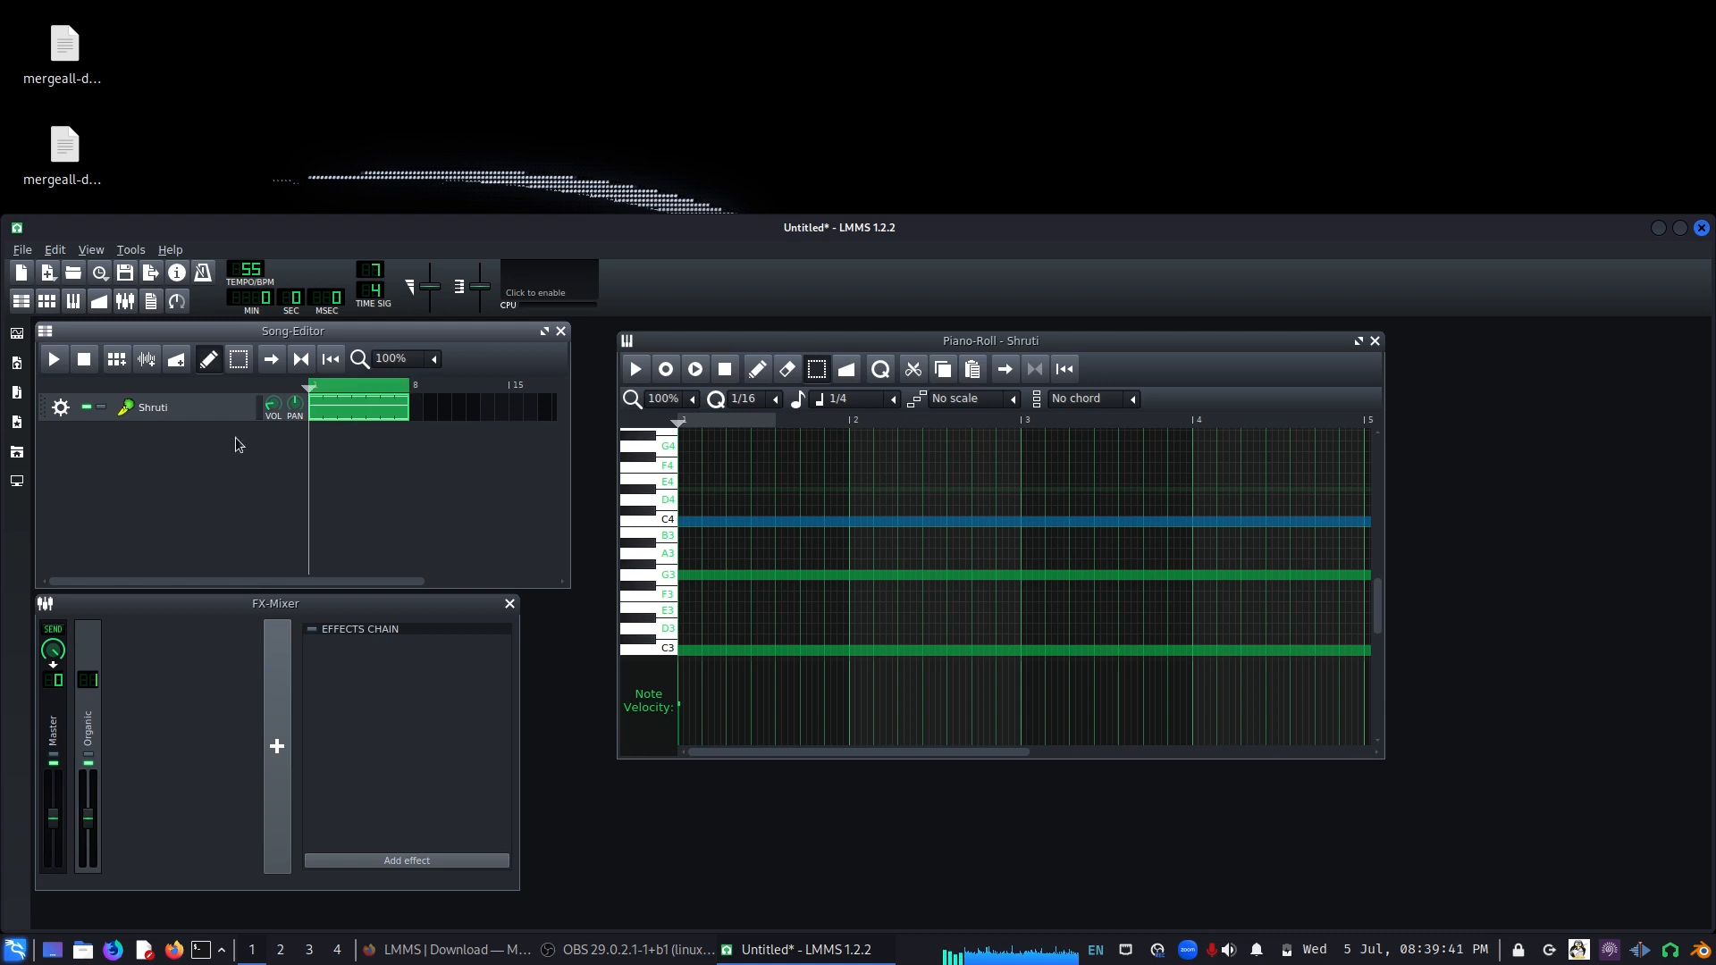
{"action": "key", "text": "space"}
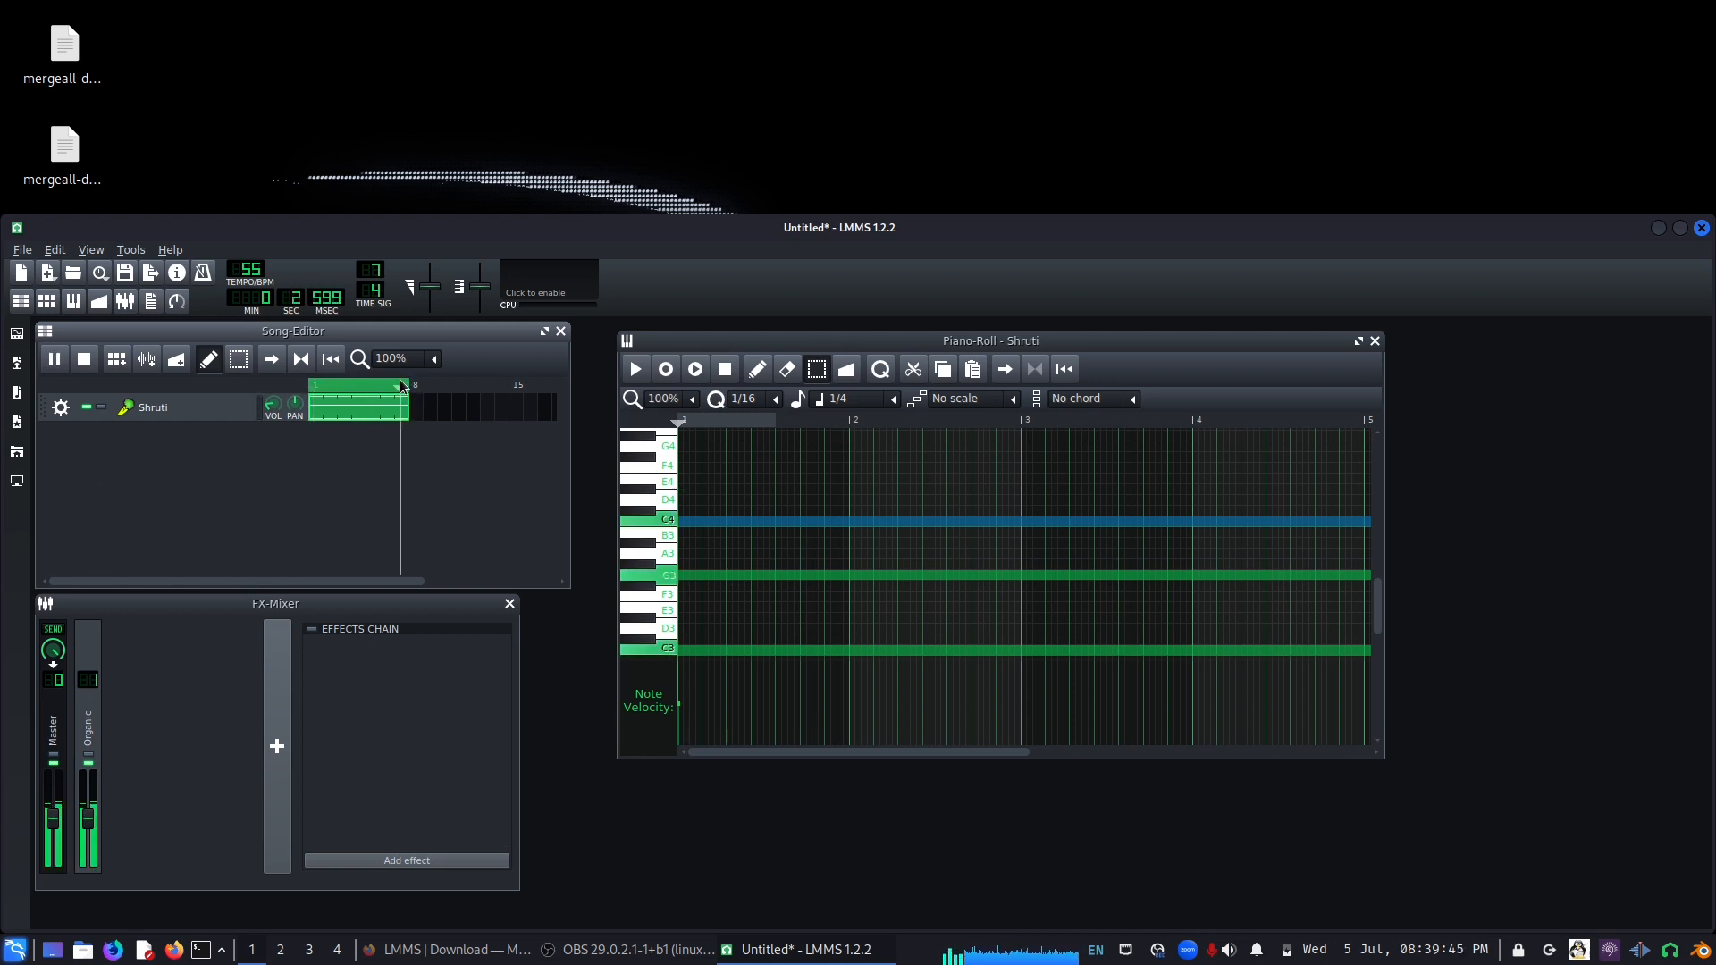
{"action": "key", "text": "space"}
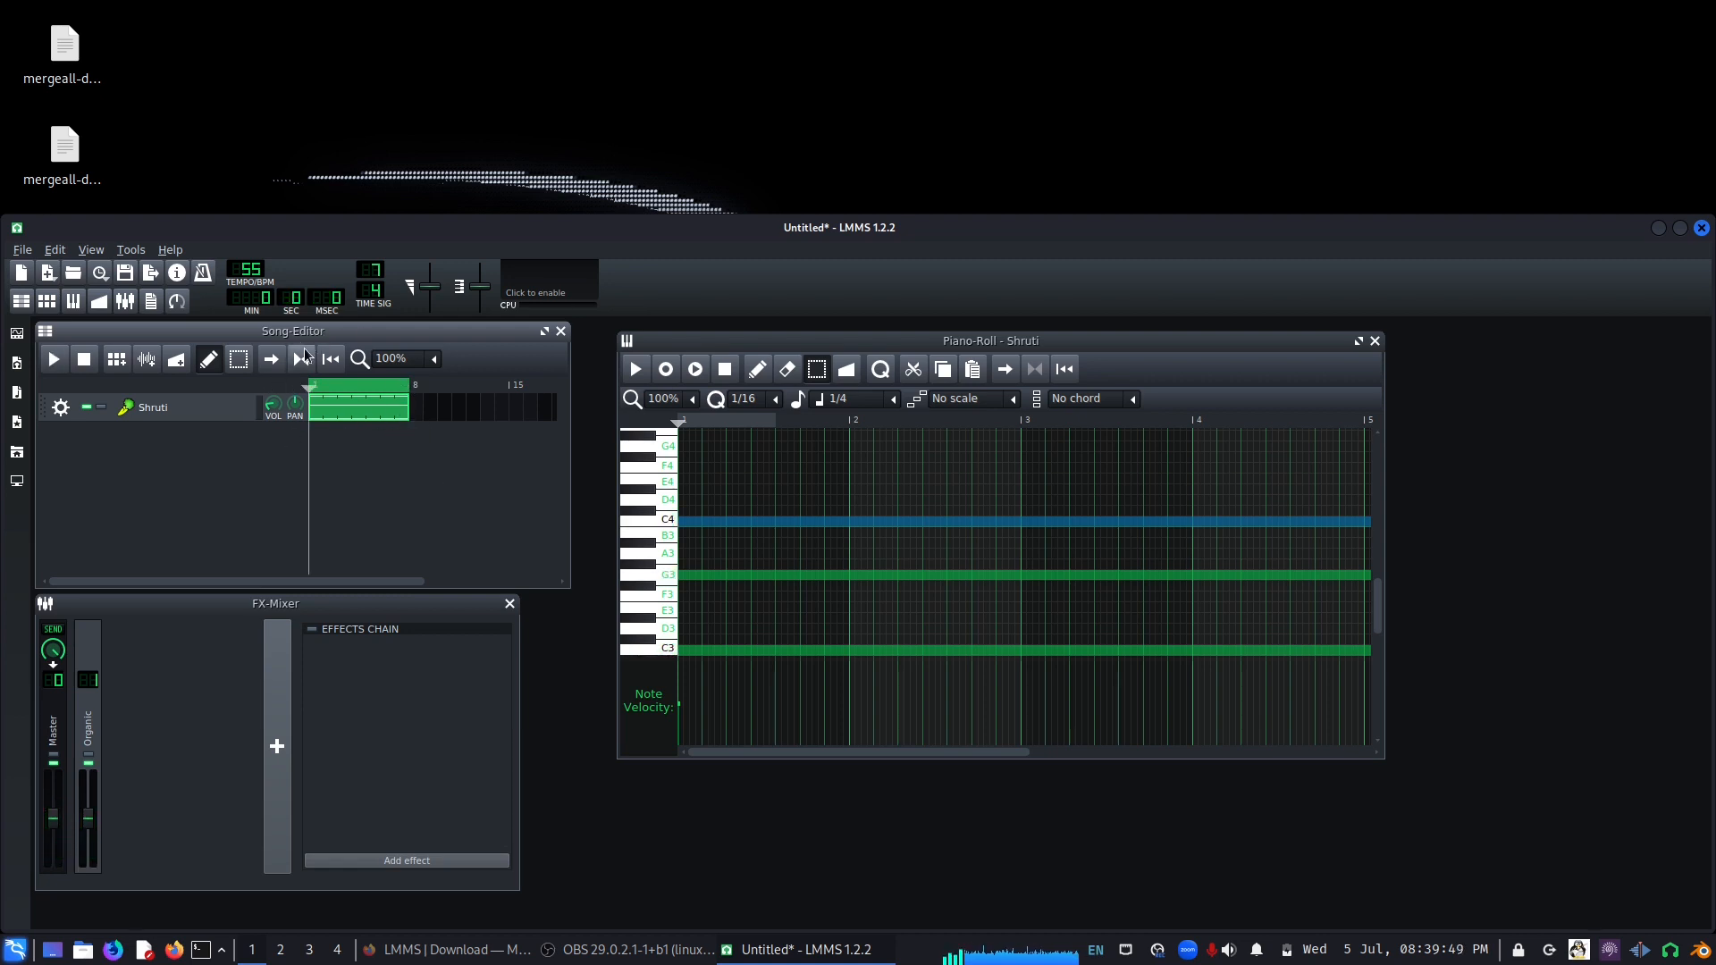
- Repeat the seven-bar Shruti pattern along its track from bar 8 to past bar 15
{"action": "left_click_drag", "start_coordinate": [371, 416], "coordinate": [537, 408]}
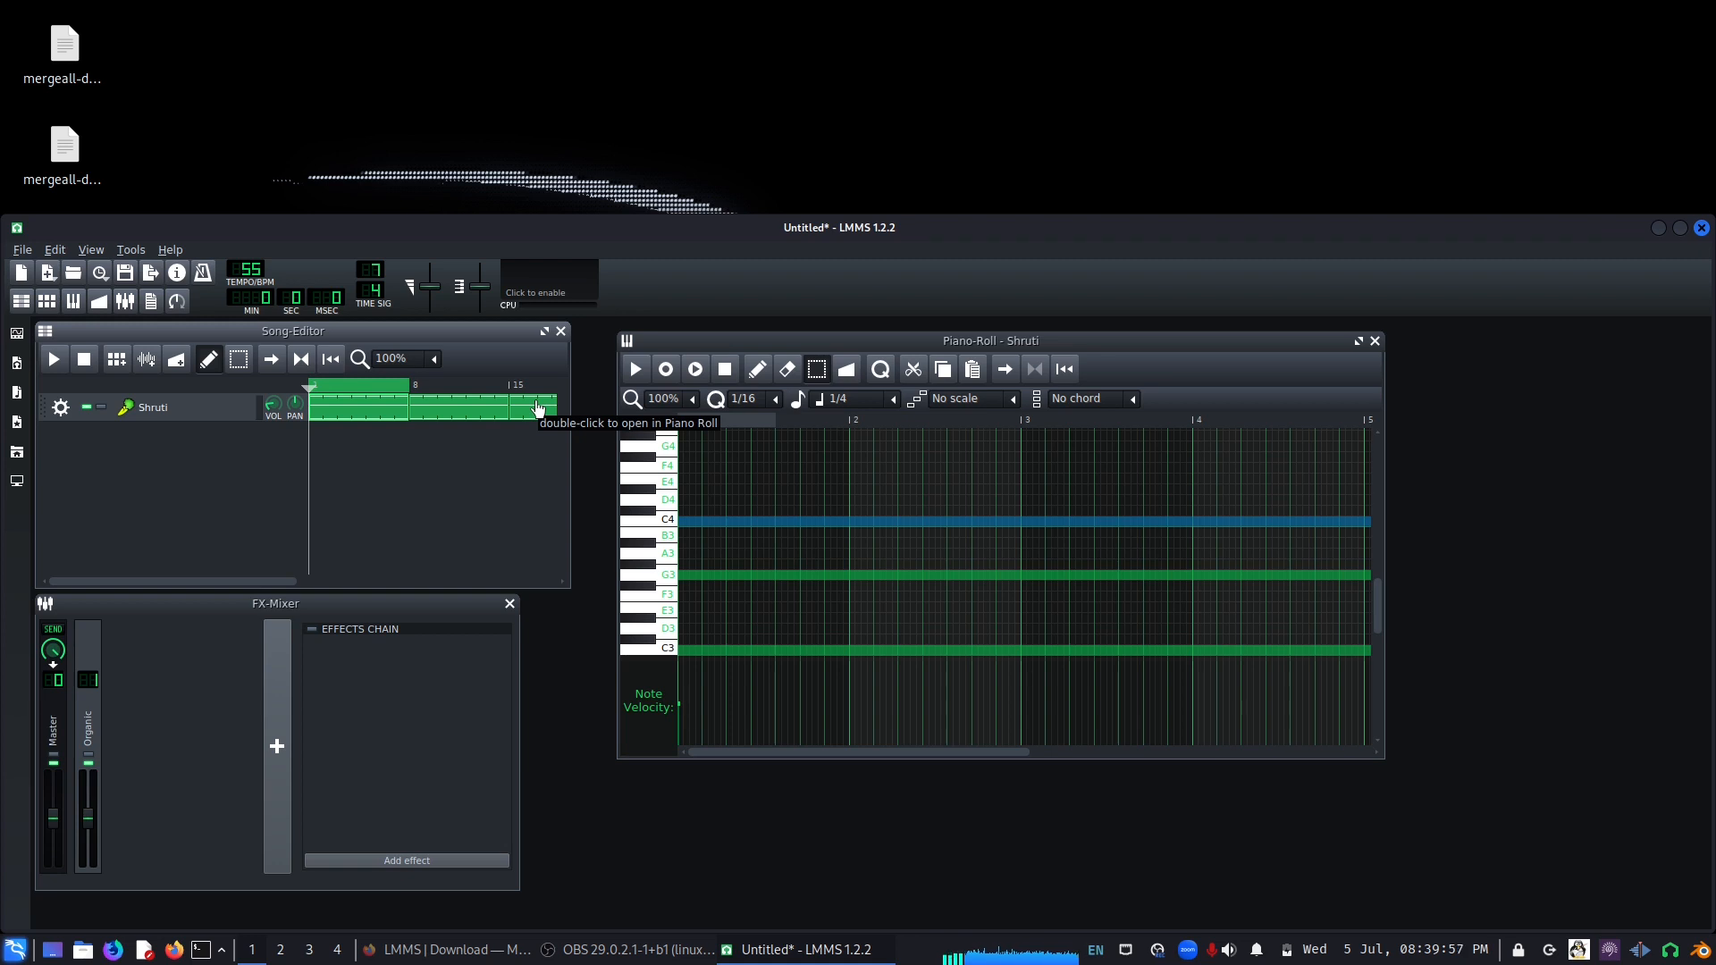
- Delete the repeated Shruti patterns from bar 8 onward and audition the song with only the original seven-bar pattern
{"action": "right_click", "coordinate": [538, 409]}
{"action": "left_click", "coordinate": [589, 444]}
{"action": "right_click", "coordinate": [490, 408]}
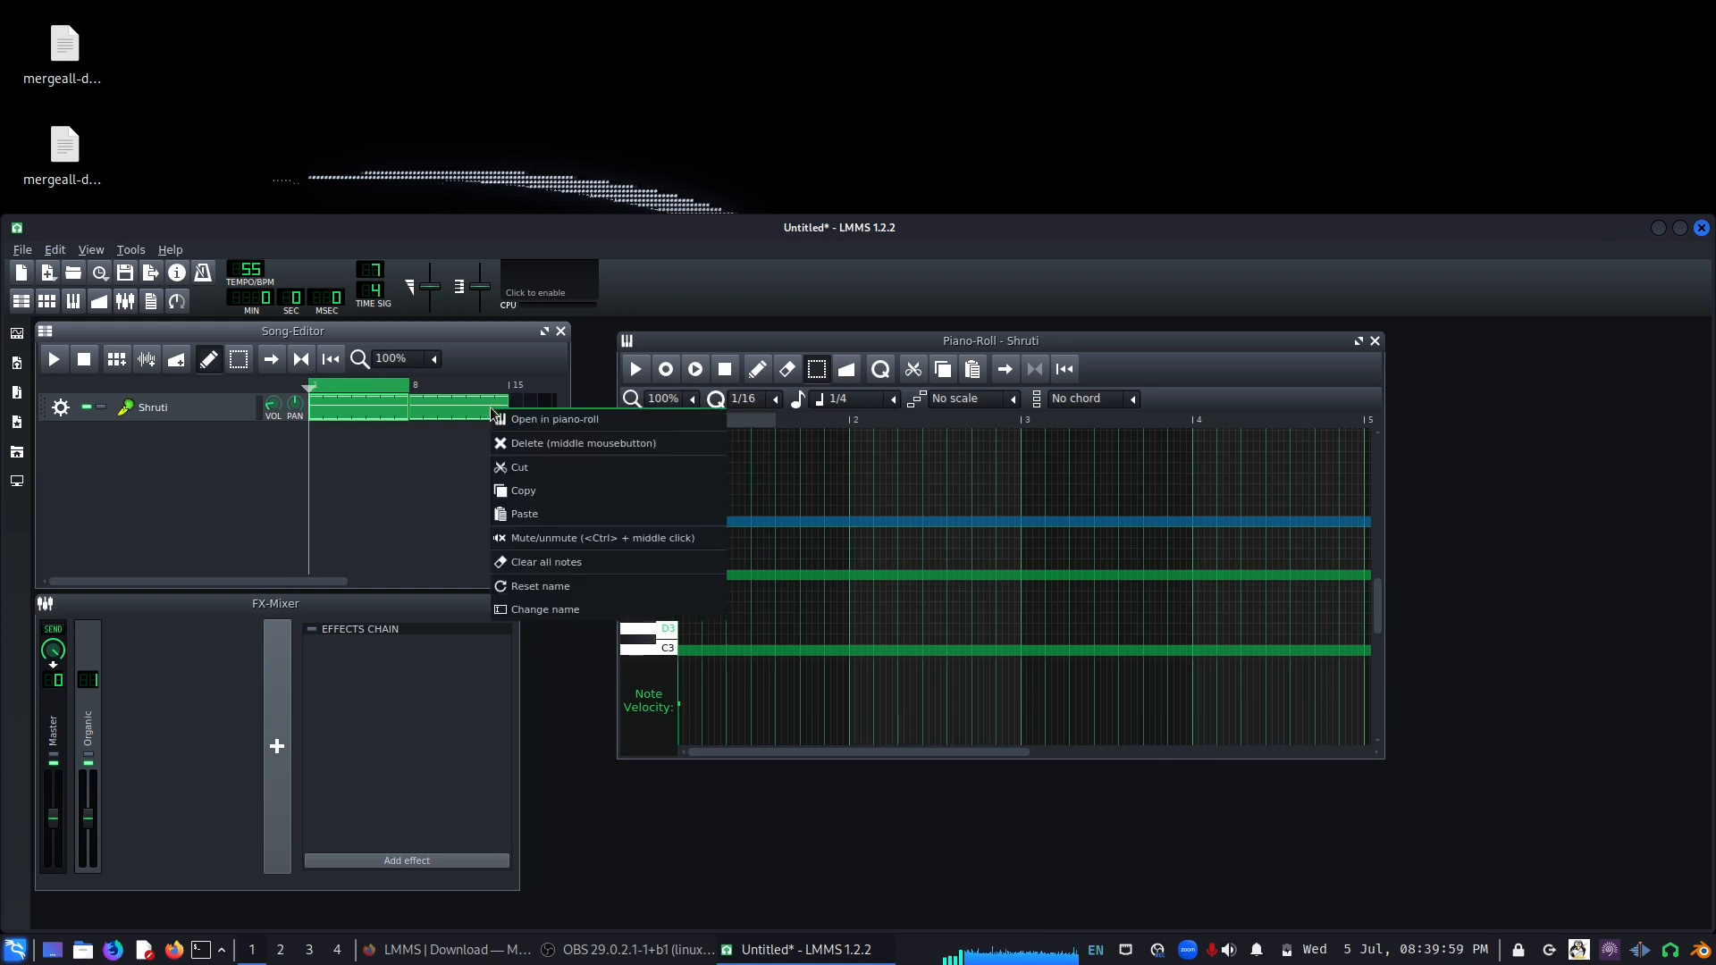
{"action": "left_click", "coordinate": [514, 443]}
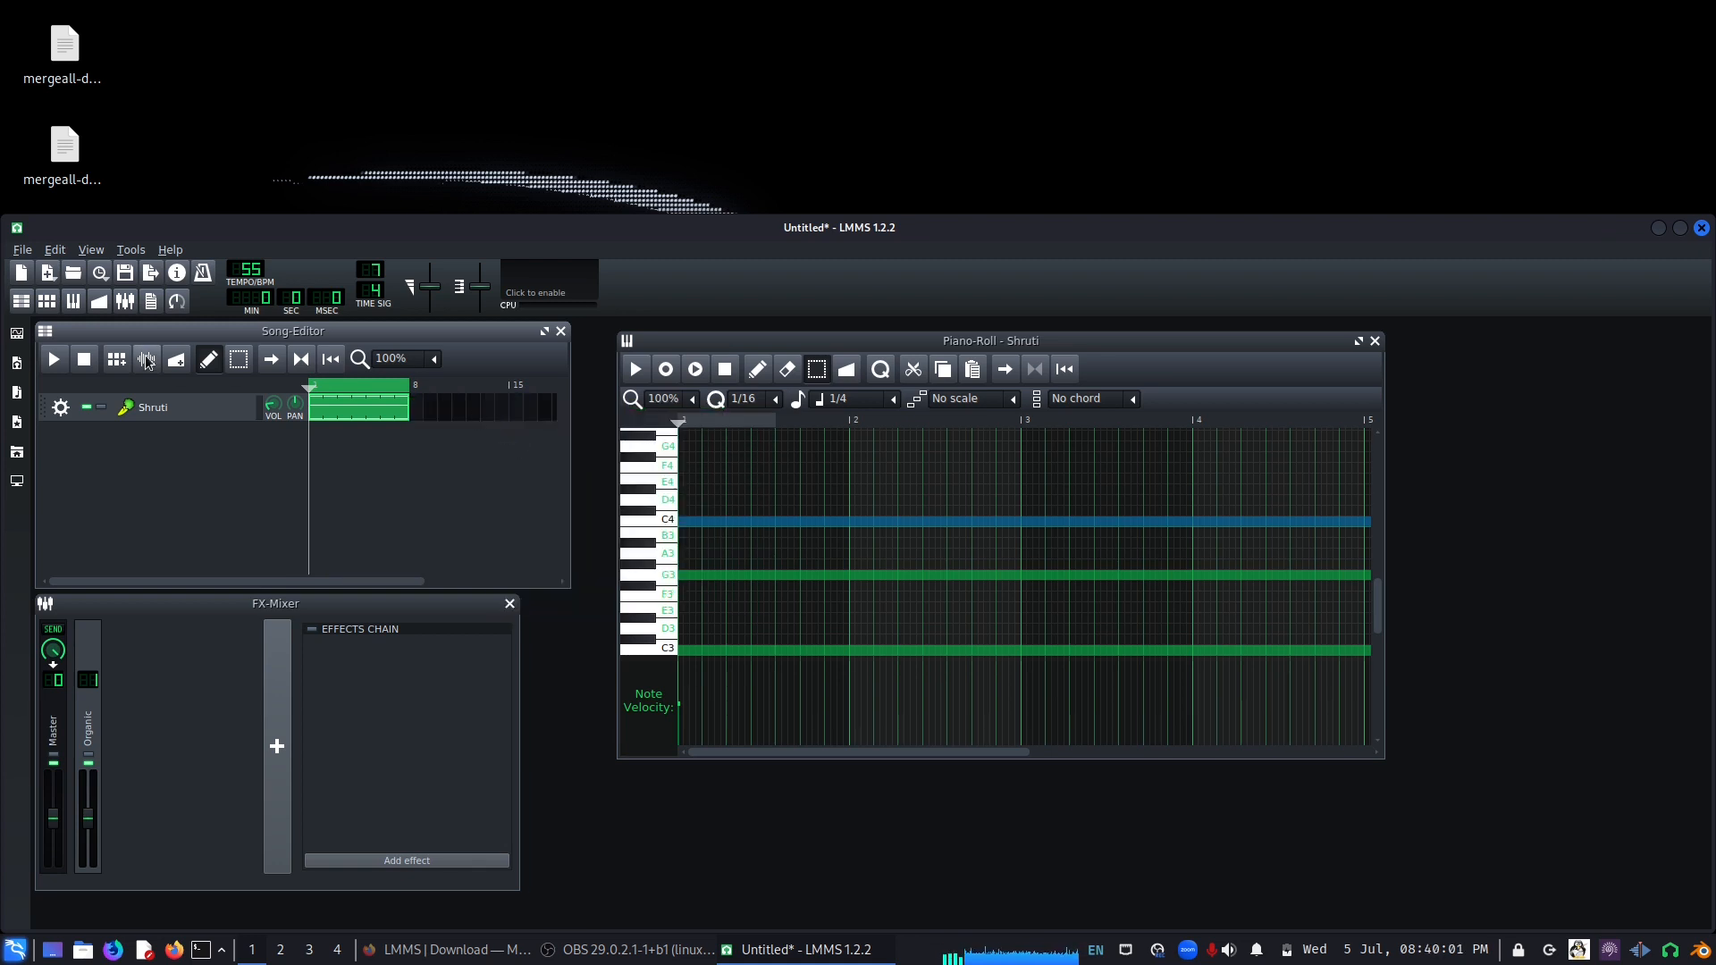
{"action": "key", "text": "space"}
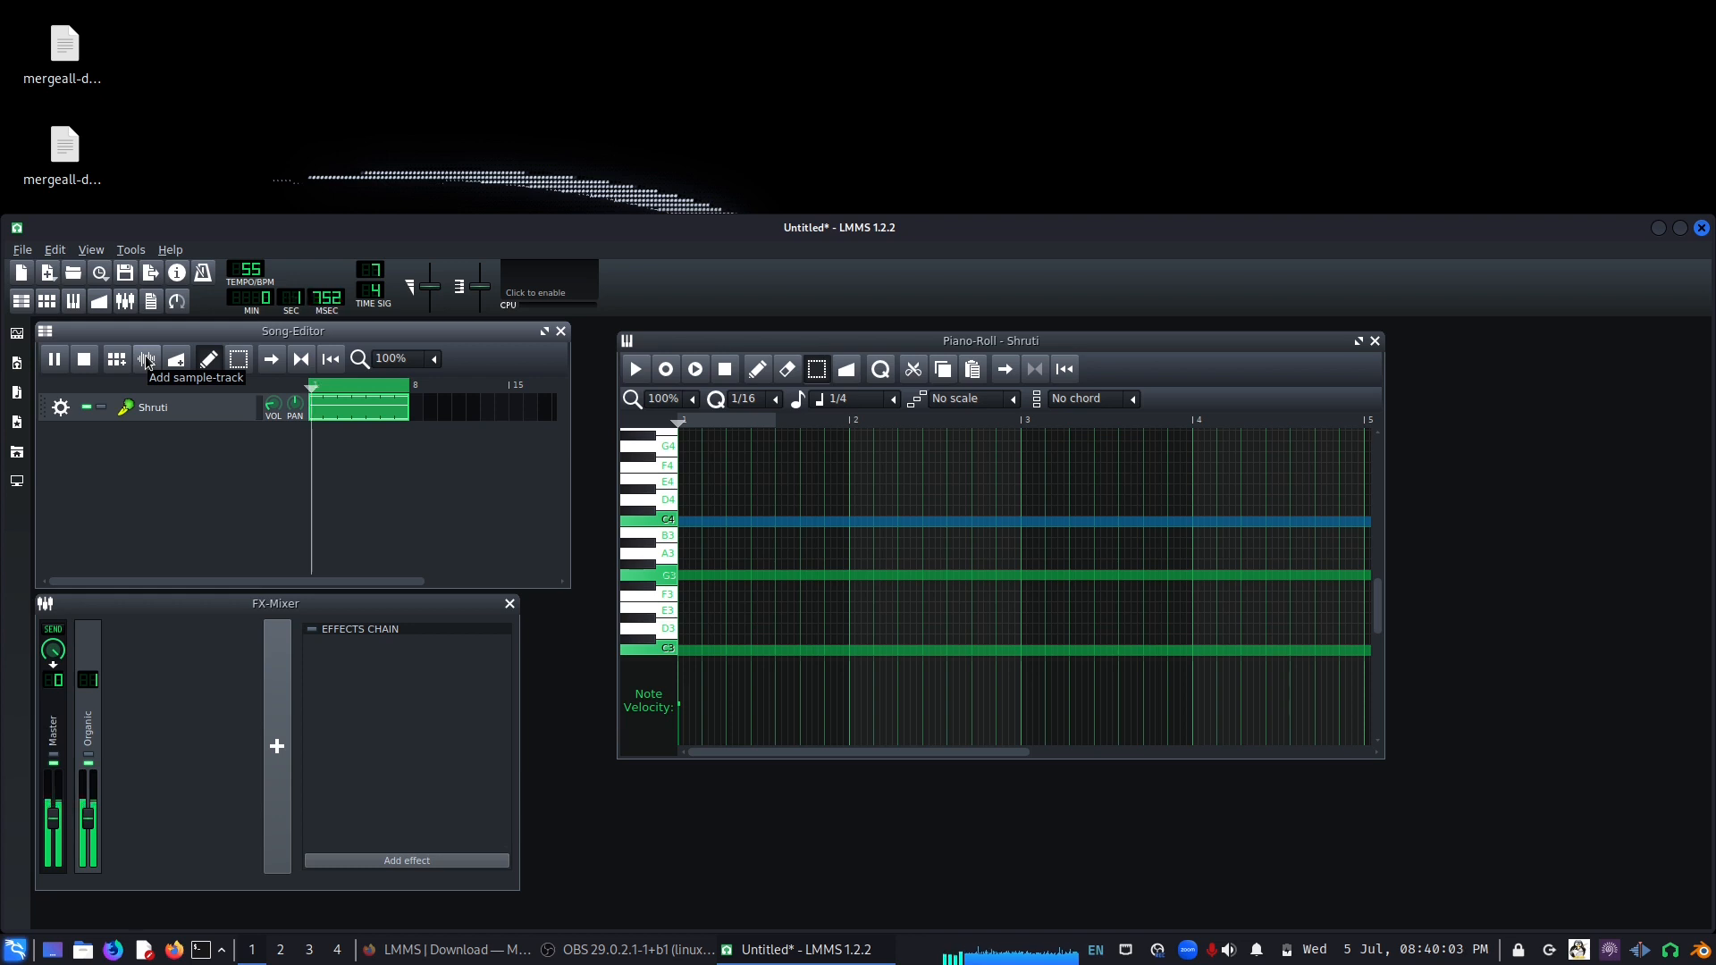
{"action": "key", "text": "space"}
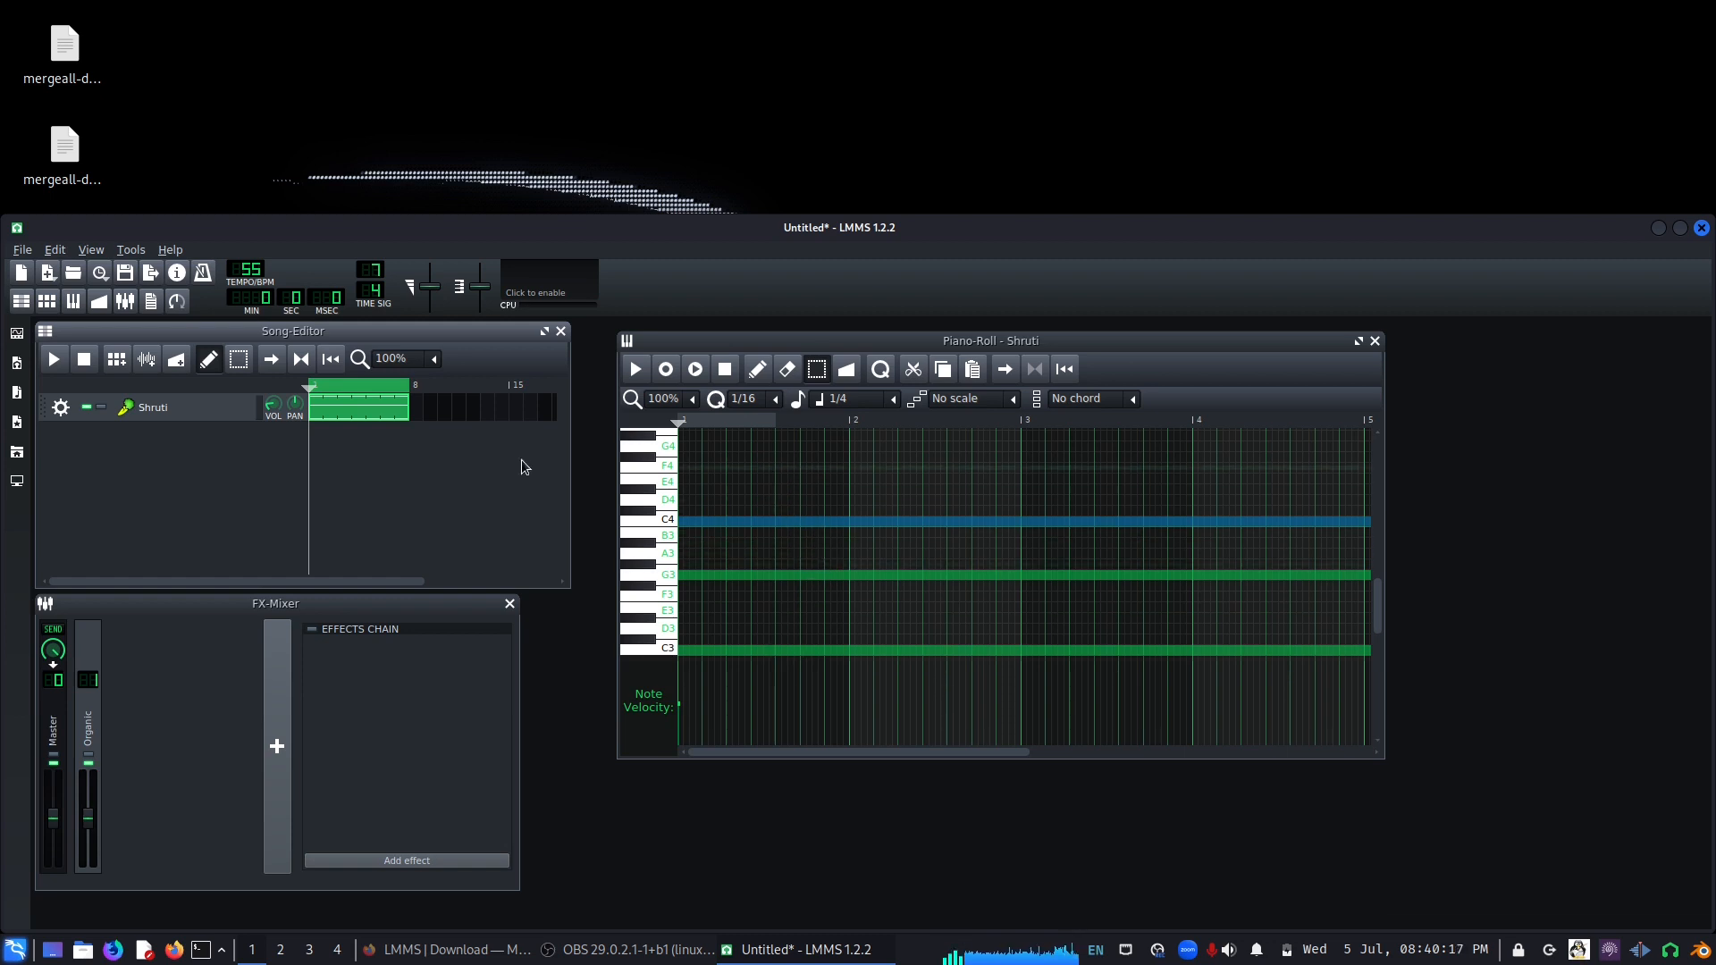
- Clone the Shruti track and delete the copied pattern from the clone
{"action": "left_click", "coordinate": [61, 409]}
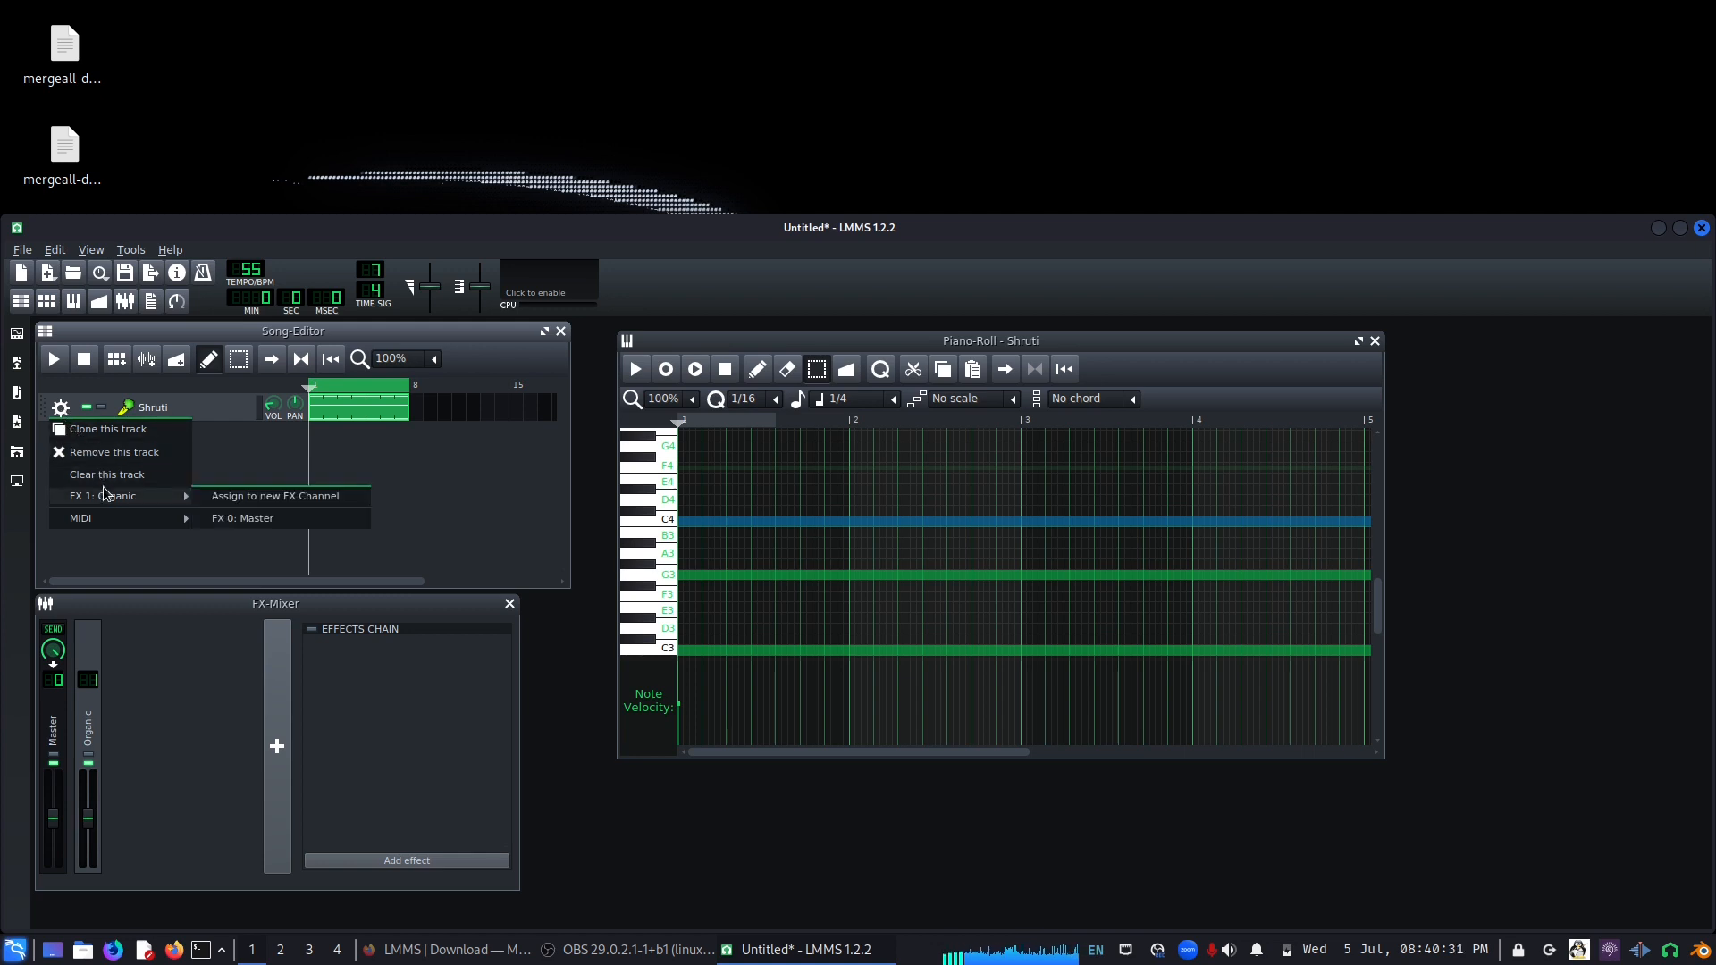
{"action": "left_click", "coordinate": [100, 435]}
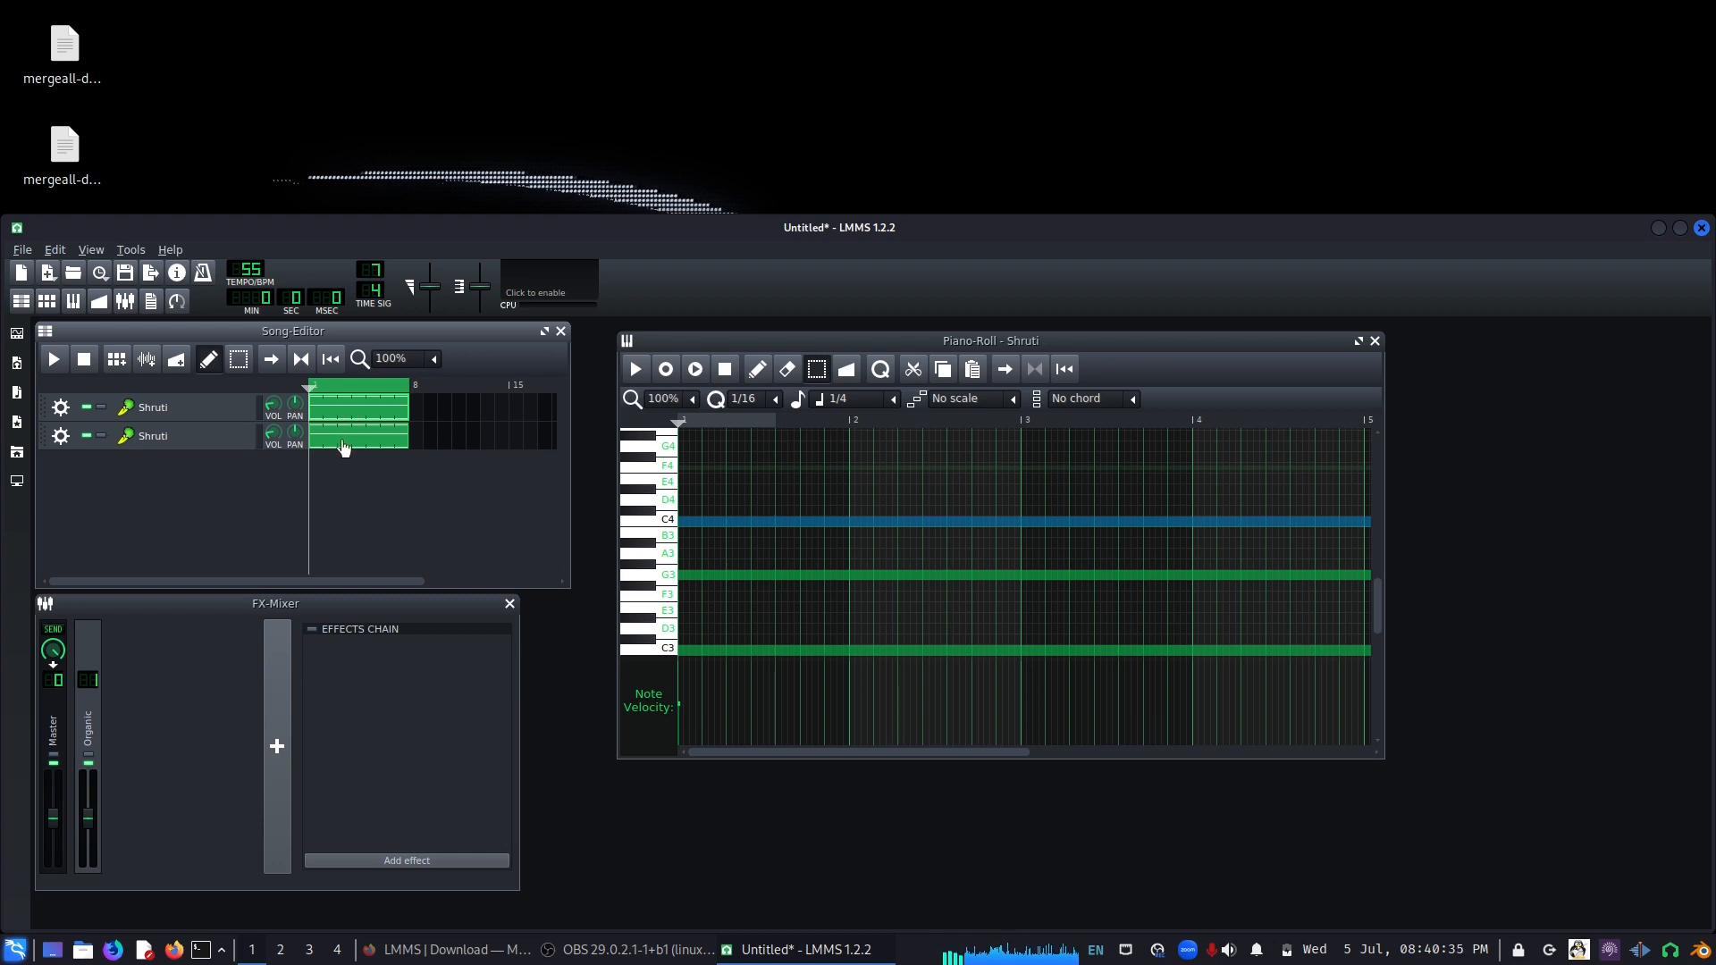
{"action": "middle_click", "coordinate": [344, 448]}
- Mute the original Shruti track and open a new empty pattern at bar 1 of the cloned track in the Piano-Roll
{"action": "left_click", "coordinate": [85, 406]}
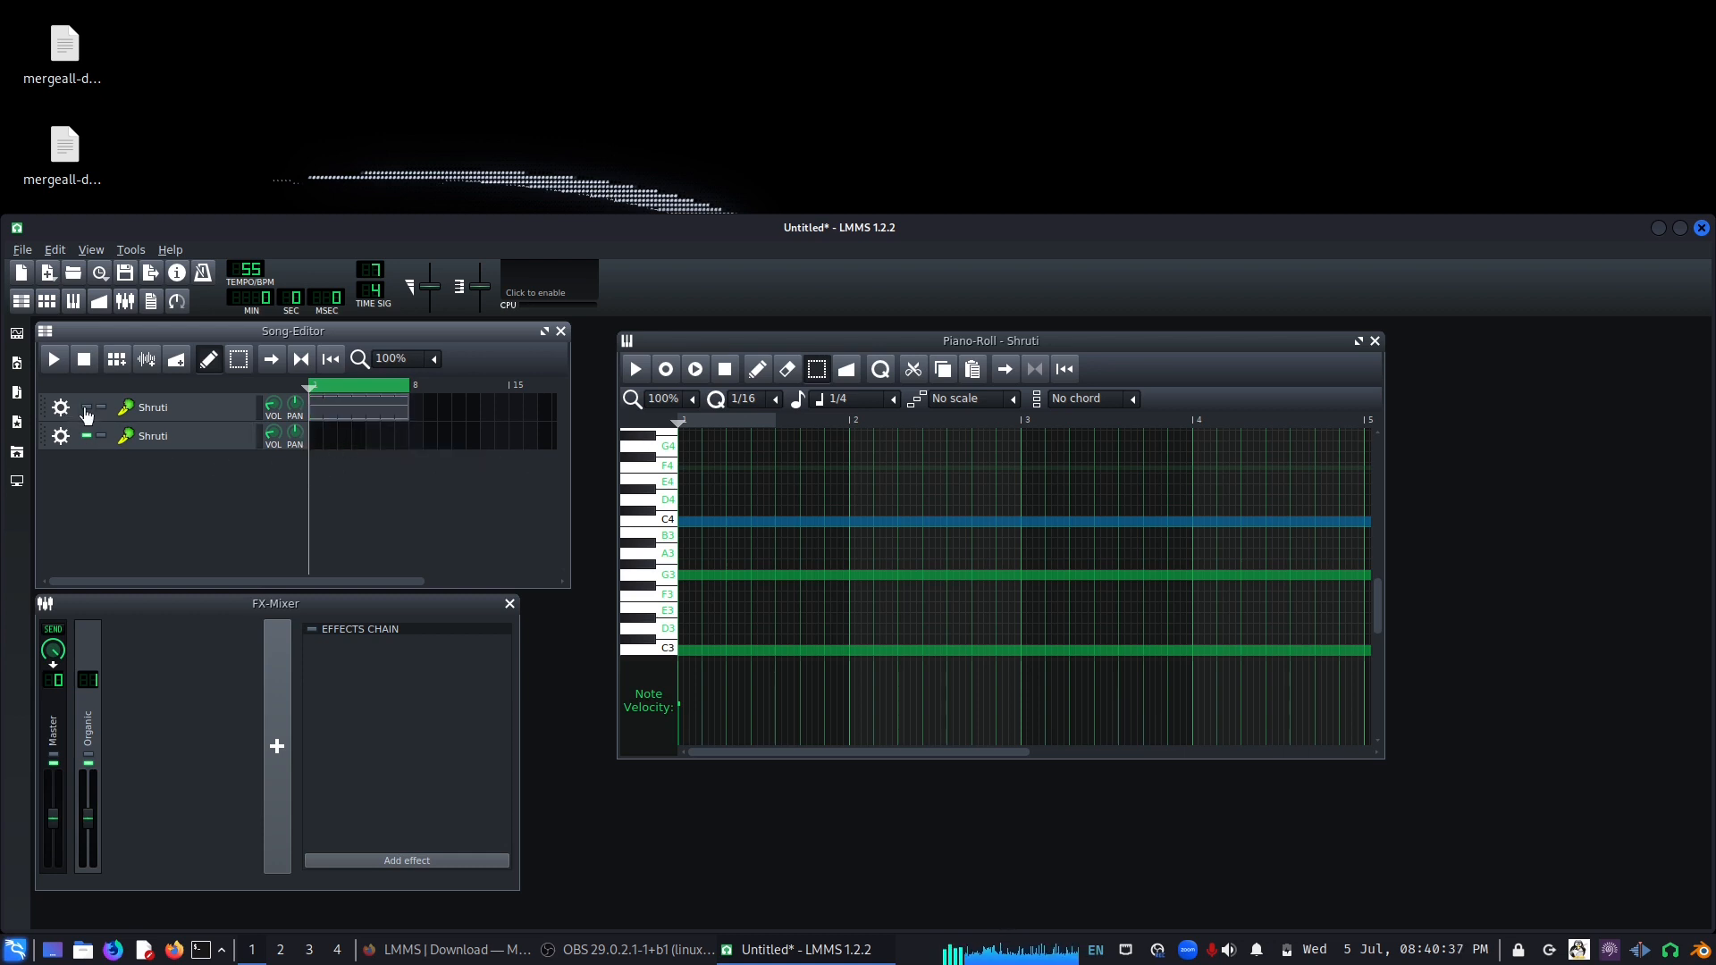
{"action": "double_click", "coordinate": [314, 446]}
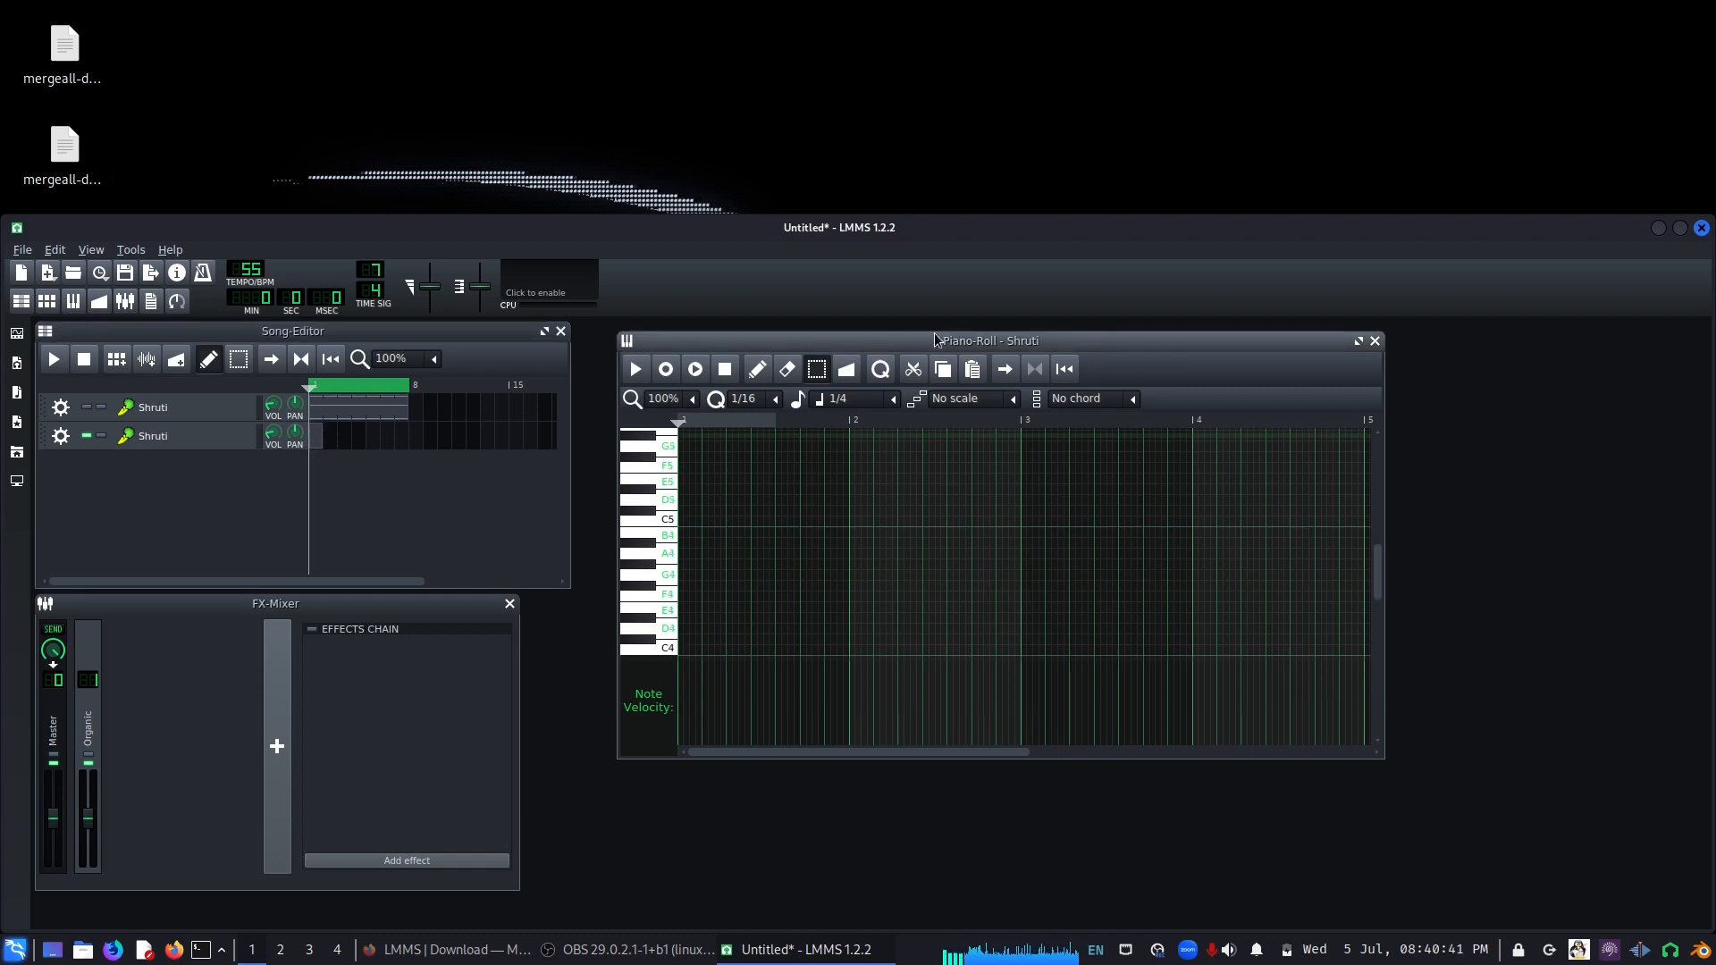
{"action": "mouse_move", "coordinate": [936, 339]}
{"action": "left_mouse_down"}
{"action": "mouse_move", "coordinate": [951, 401]}
{"action": "mouse_move", "coordinate": [963, 364]}
{"action": "mouse_move", "coordinate": [936, 357]}
{"action": "left_mouse_up"}
{"action": "scroll", "coordinate": [911, 474], "scroll_direction": "down", "scroll_amount": 3}
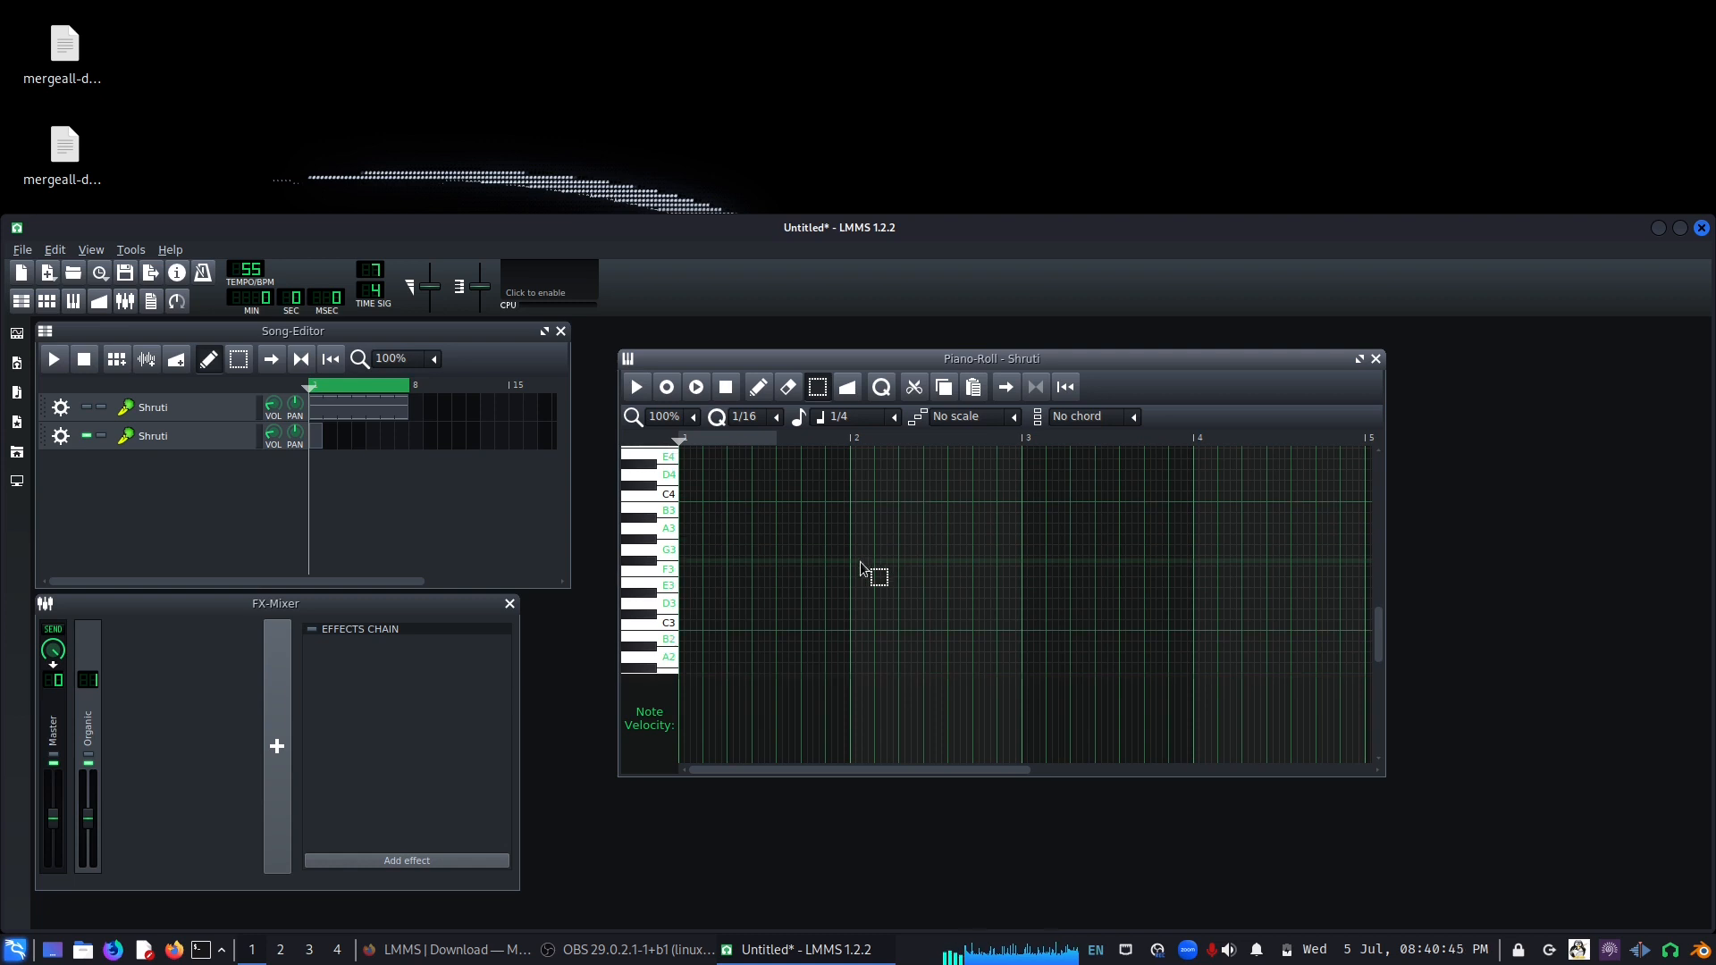
- Draw ascending quarter notes C3, C#3, E3, F3, G3, G#3 and B3 across bar 1 of the new pattern
{"action": "left_click", "coordinate": [758, 389]}
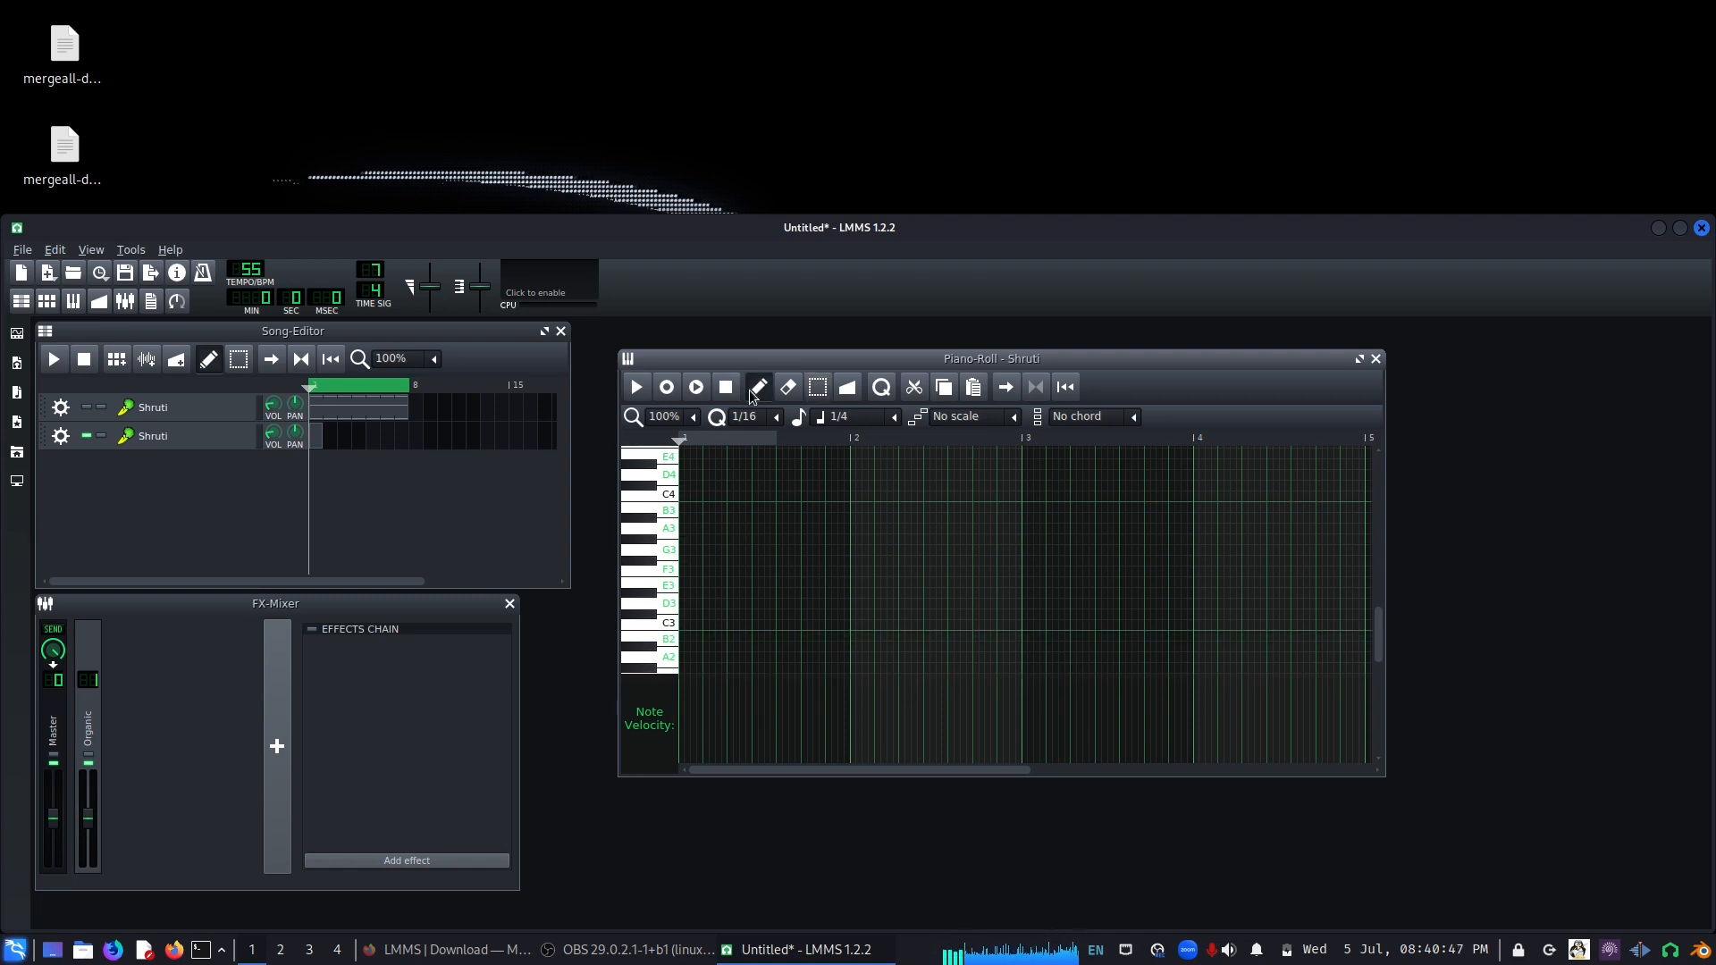
{"action": "scroll", "coordinate": [724, 630], "scroll_direction": "up", "scroll_amount": 1}
{"action": "left_click", "coordinate": [706, 626]}
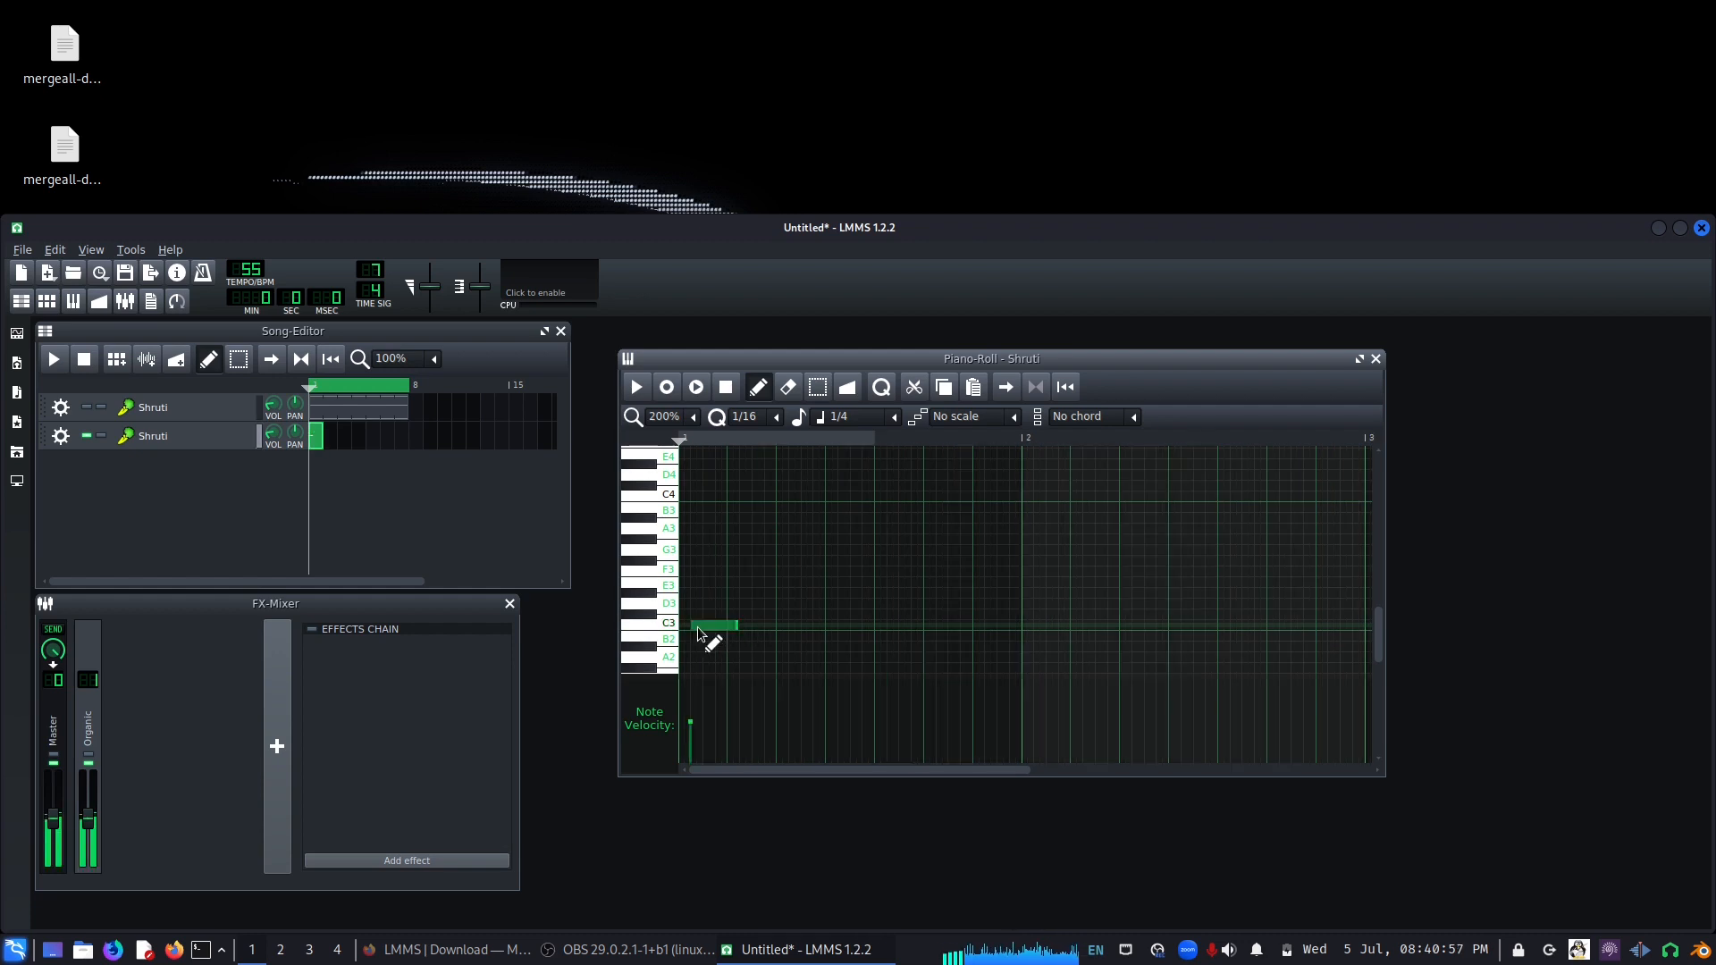
{"action": "left_click_drag", "start_coordinate": [705, 626], "coordinate": [687, 618]}
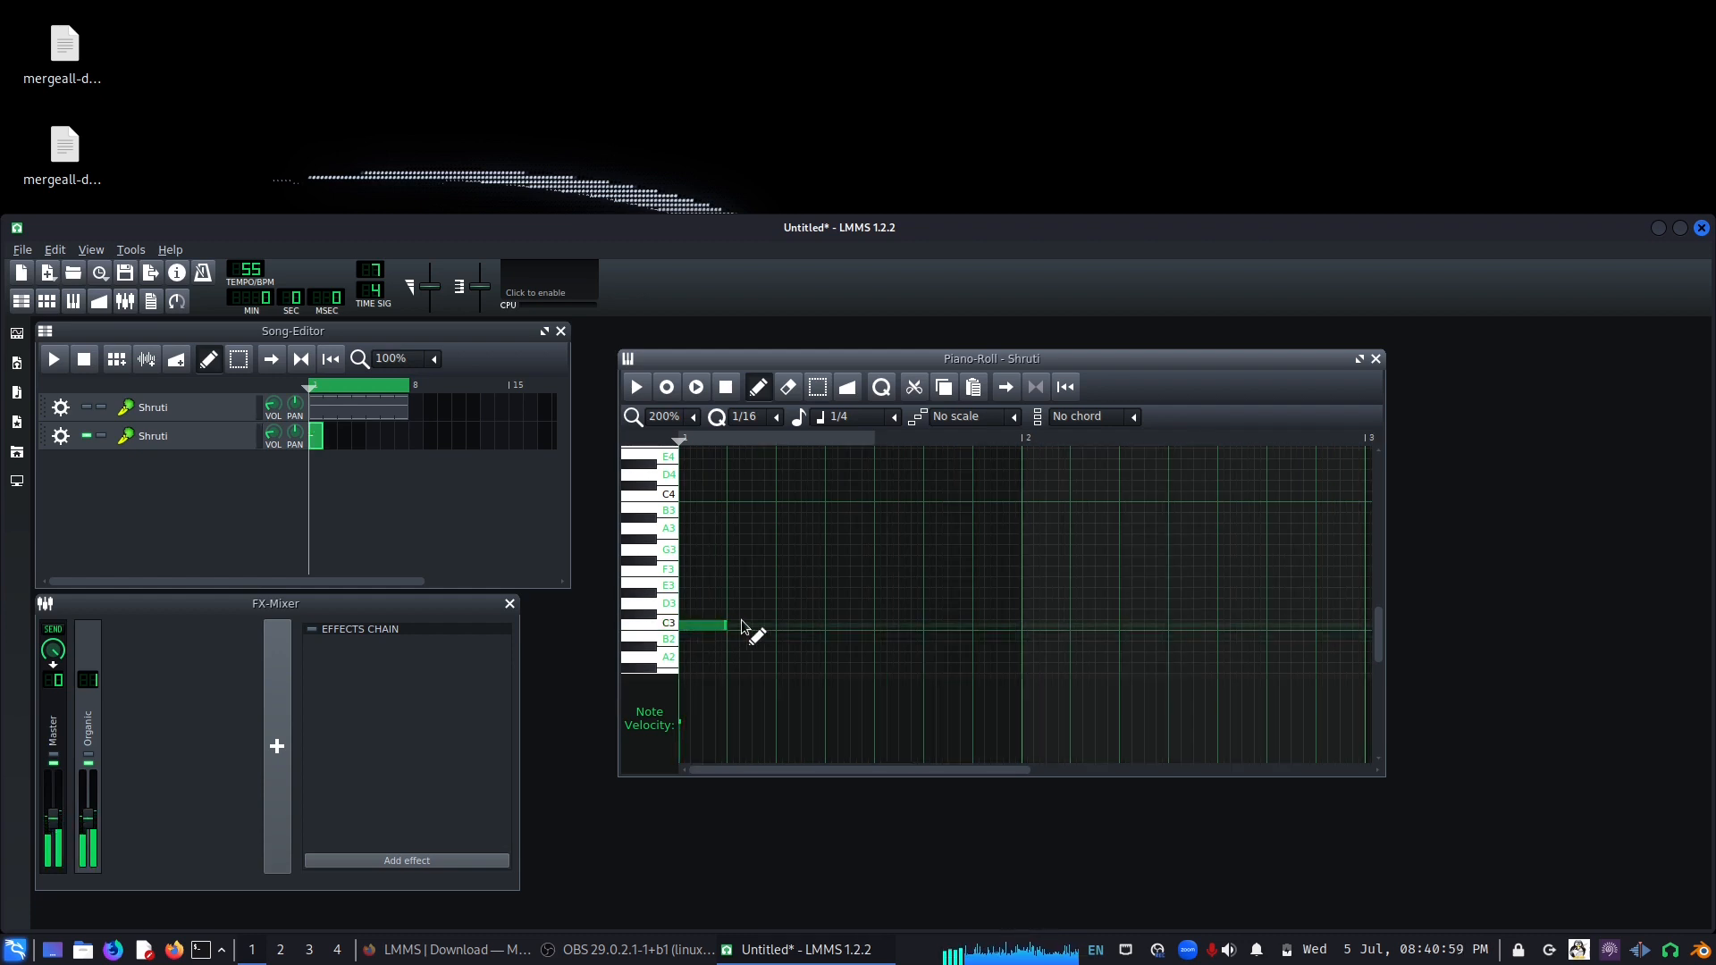
{"action": "left_click", "coordinate": [734, 614]}
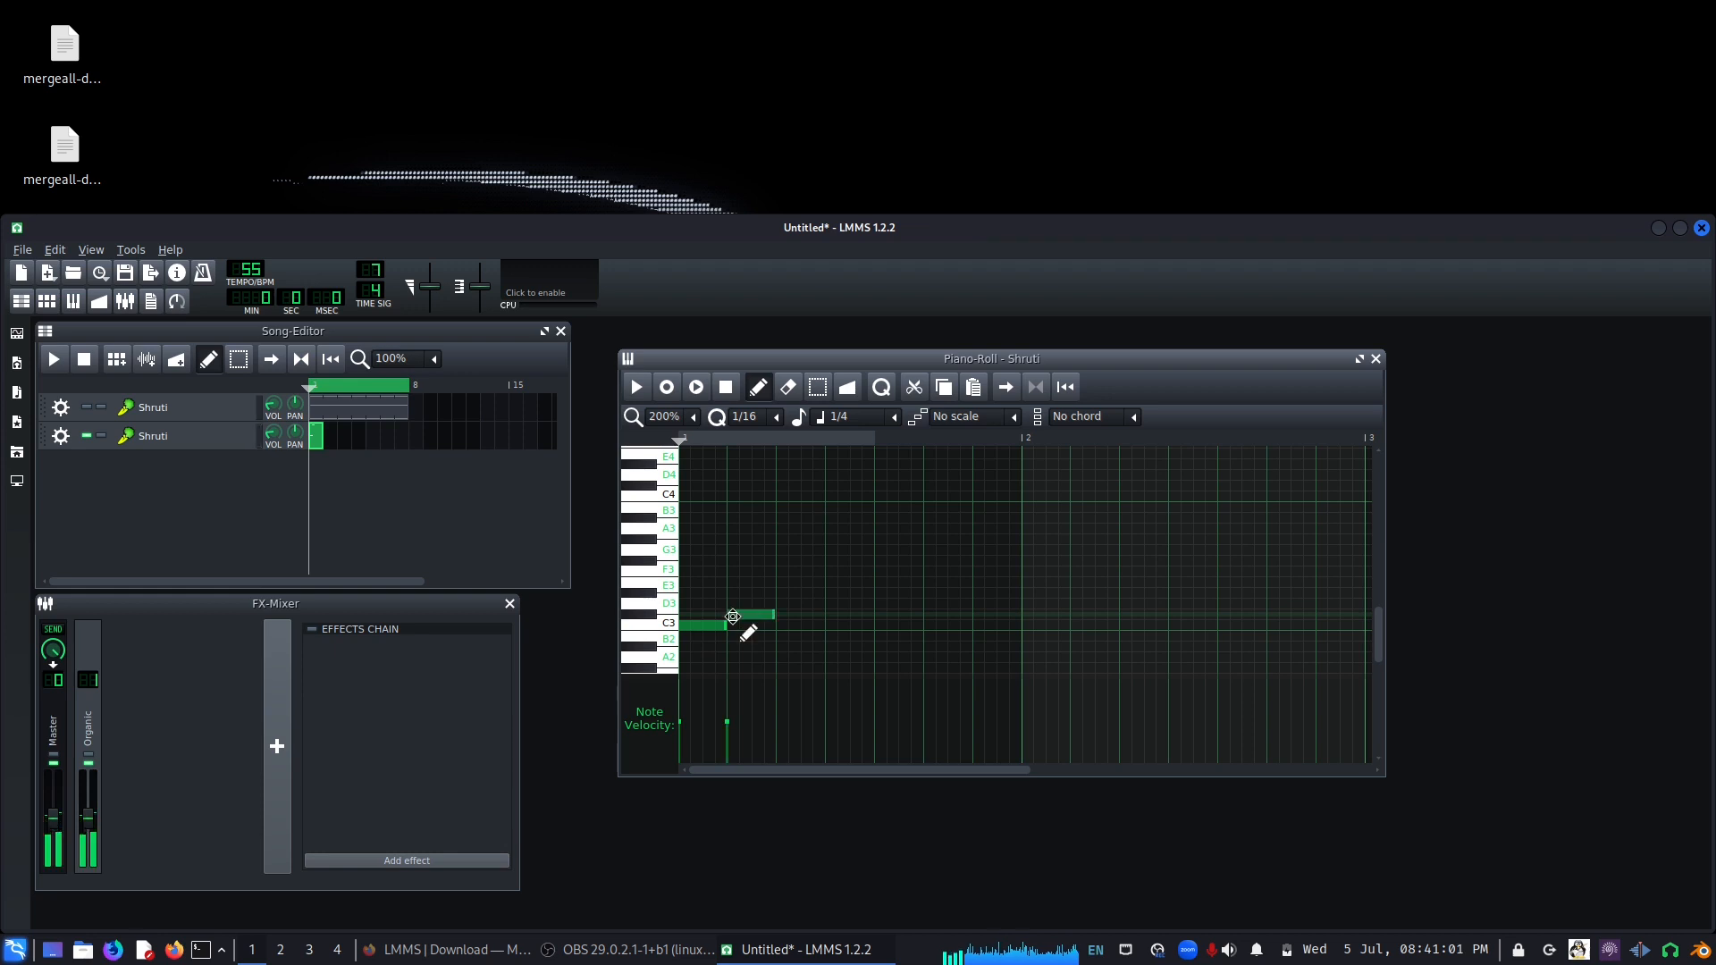
{"action": "left_click", "coordinate": [800, 581]}
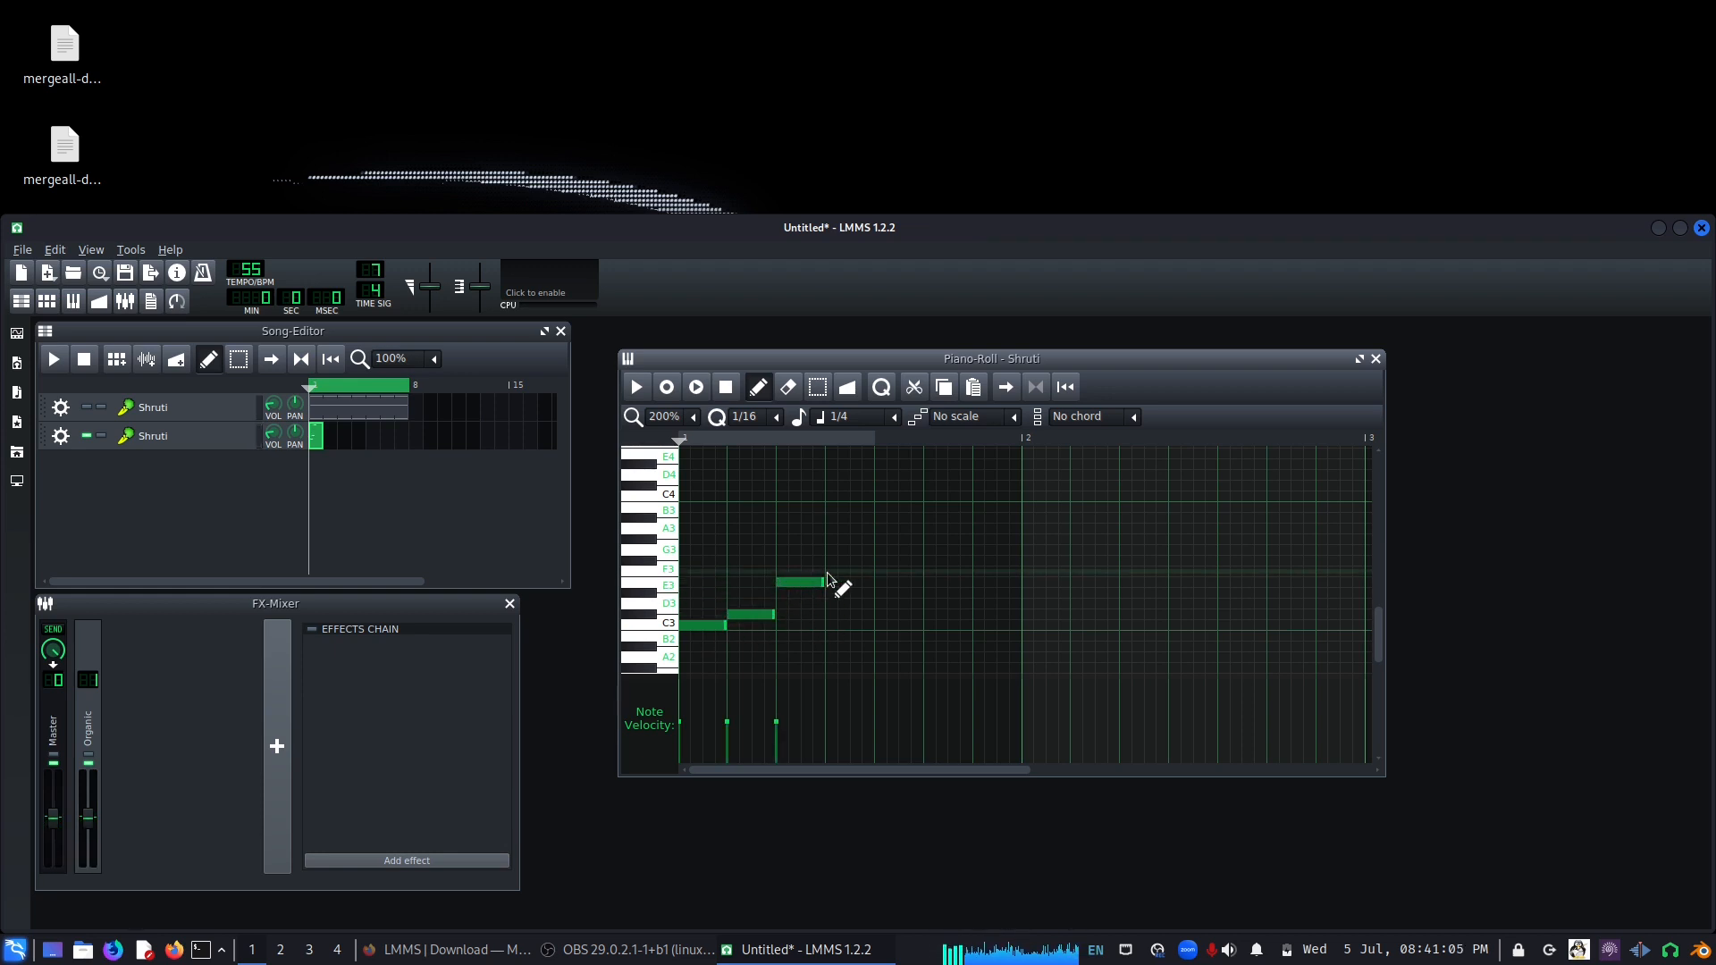
{"action": "left_click", "coordinate": [831, 571]}
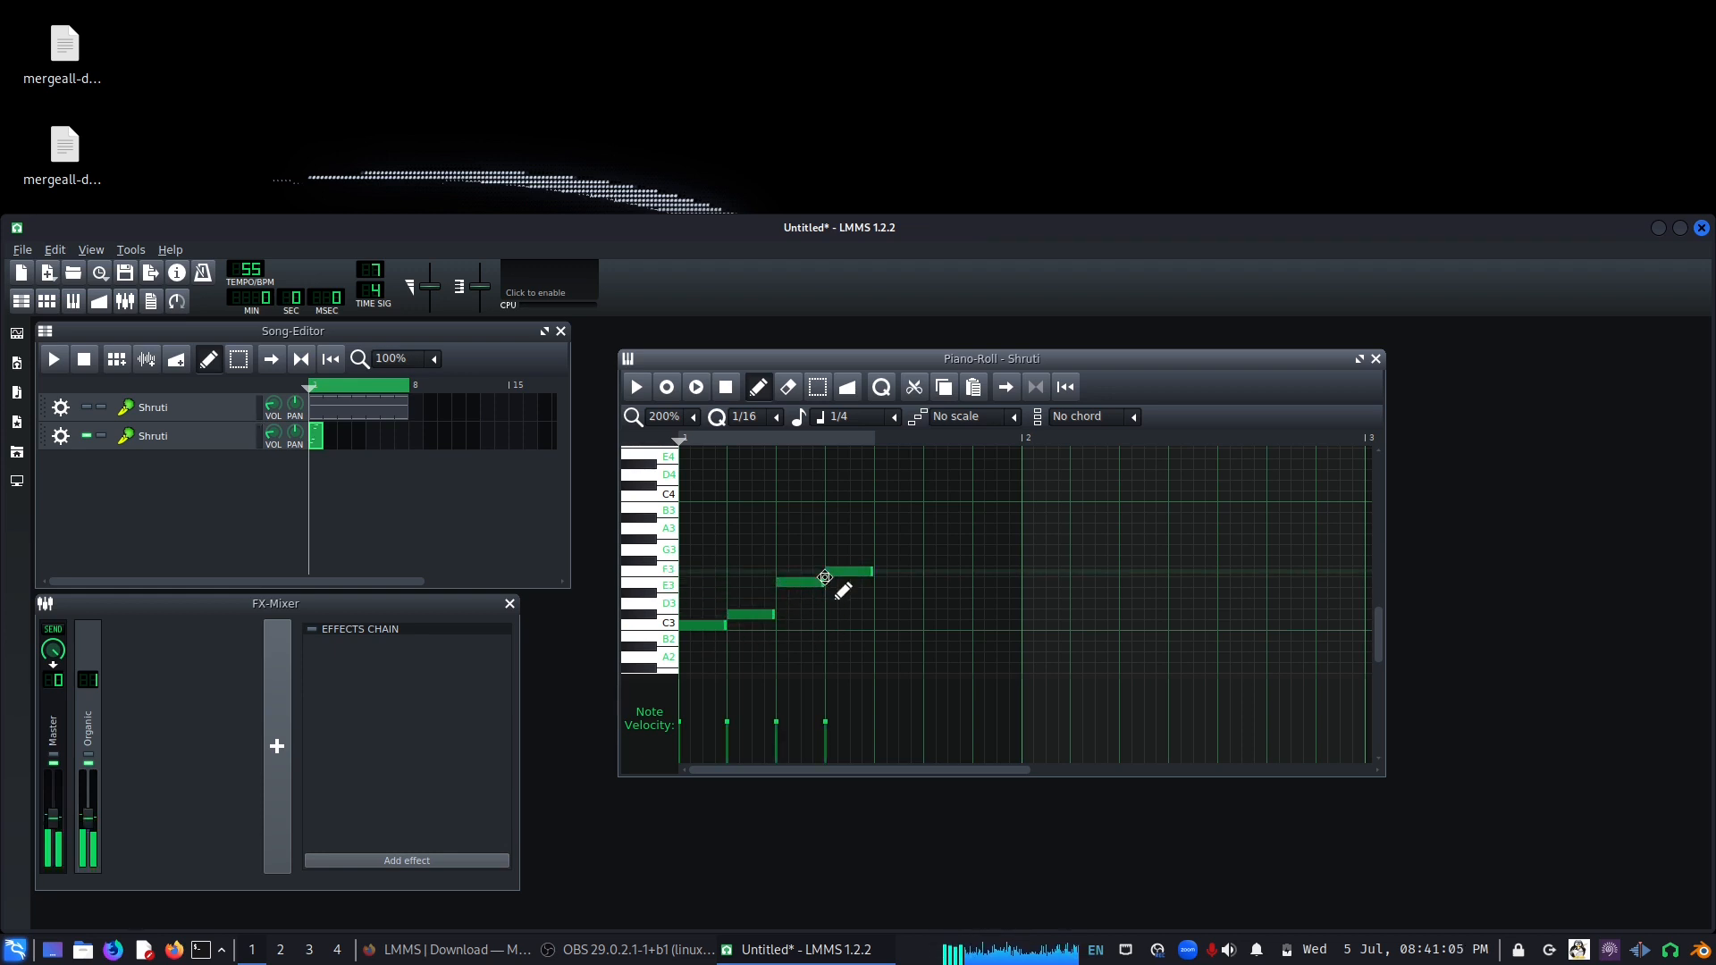
{"action": "left_click", "coordinate": [886, 550]}
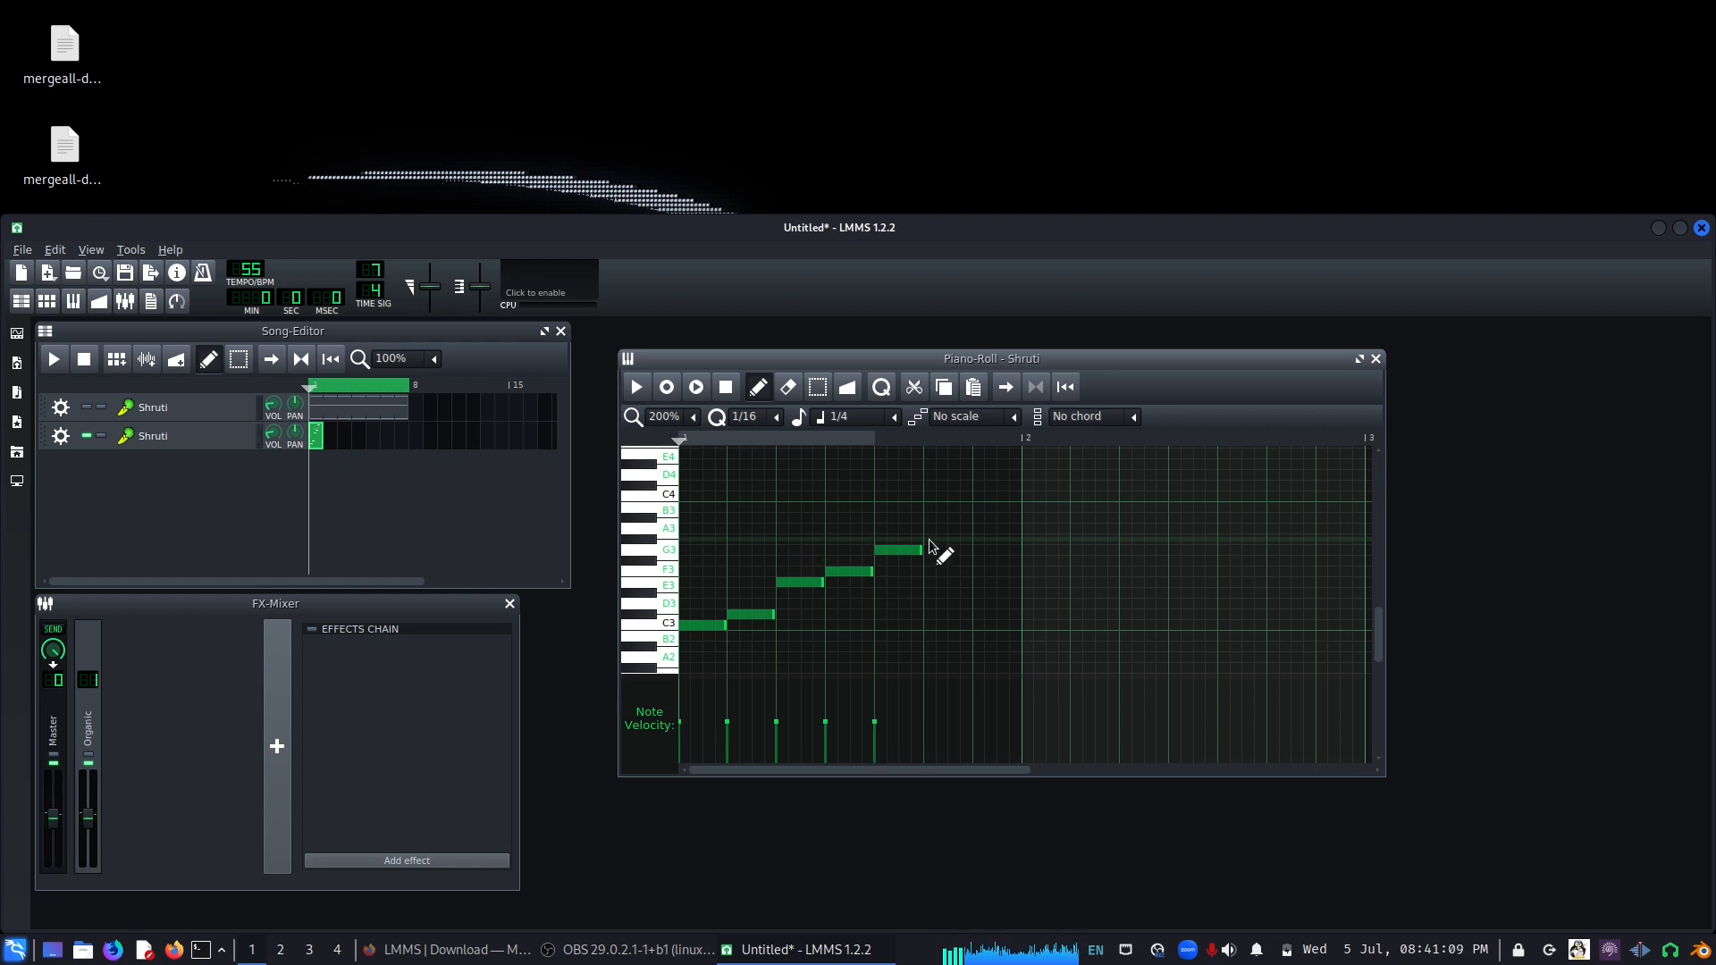
{"action": "left_click", "coordinate": [933, 539]}
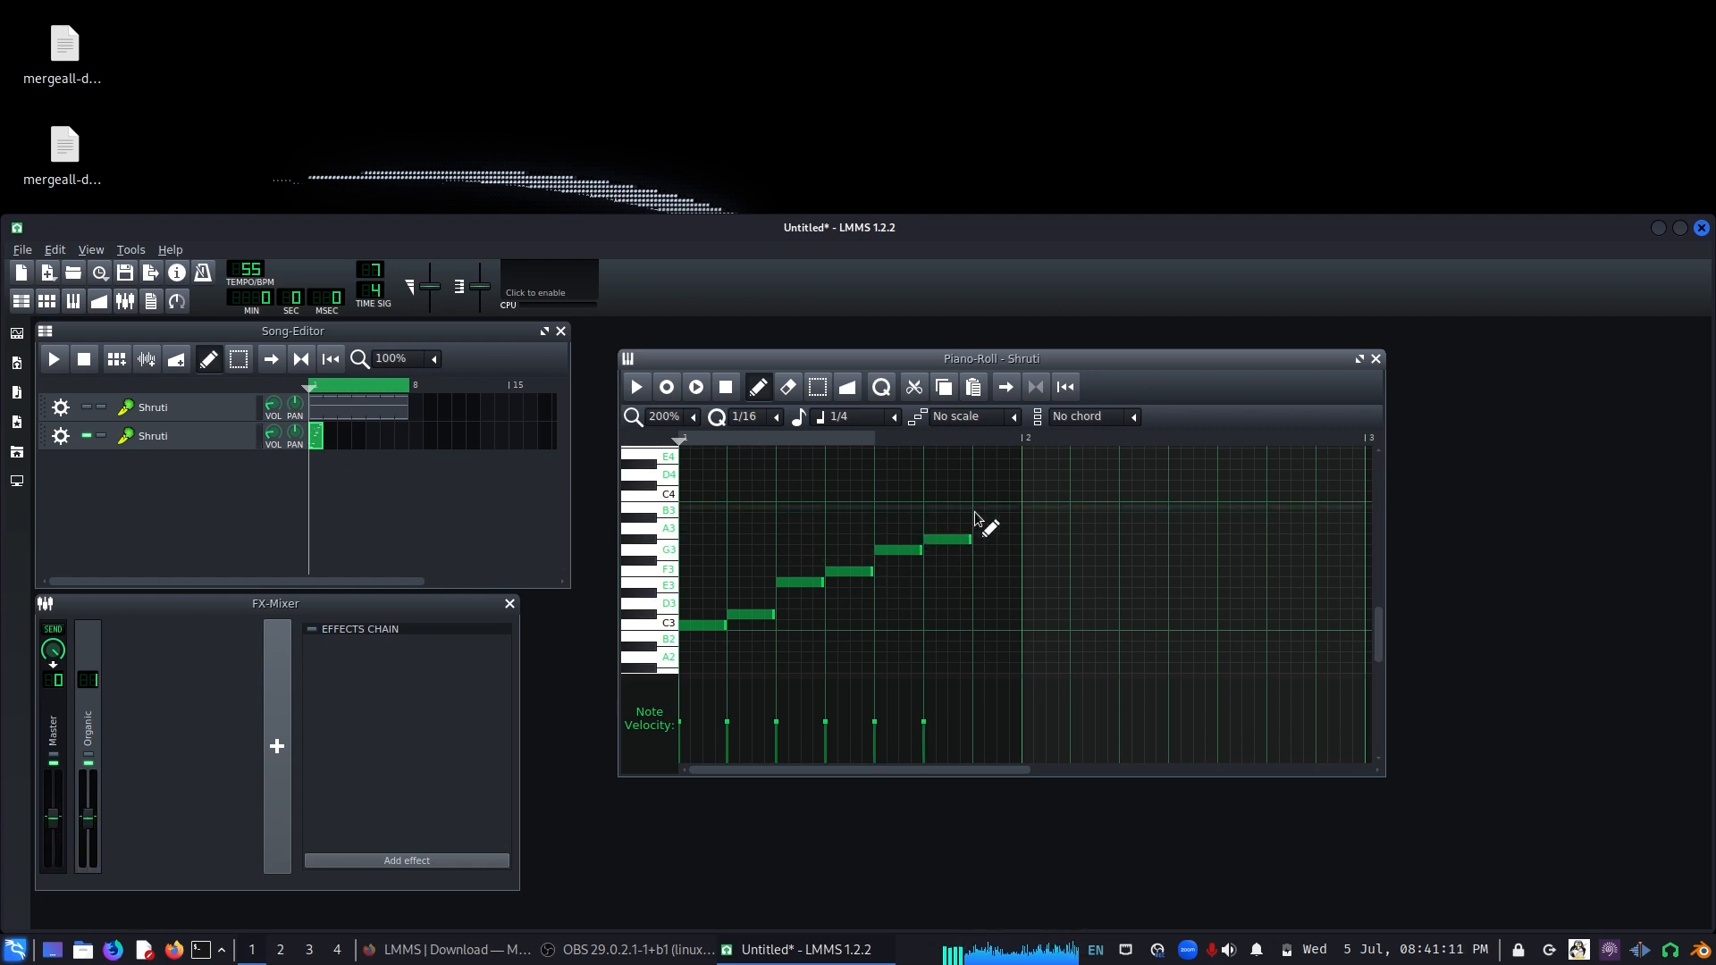
{"action": "left_click", "coordinate": [982, 507]}
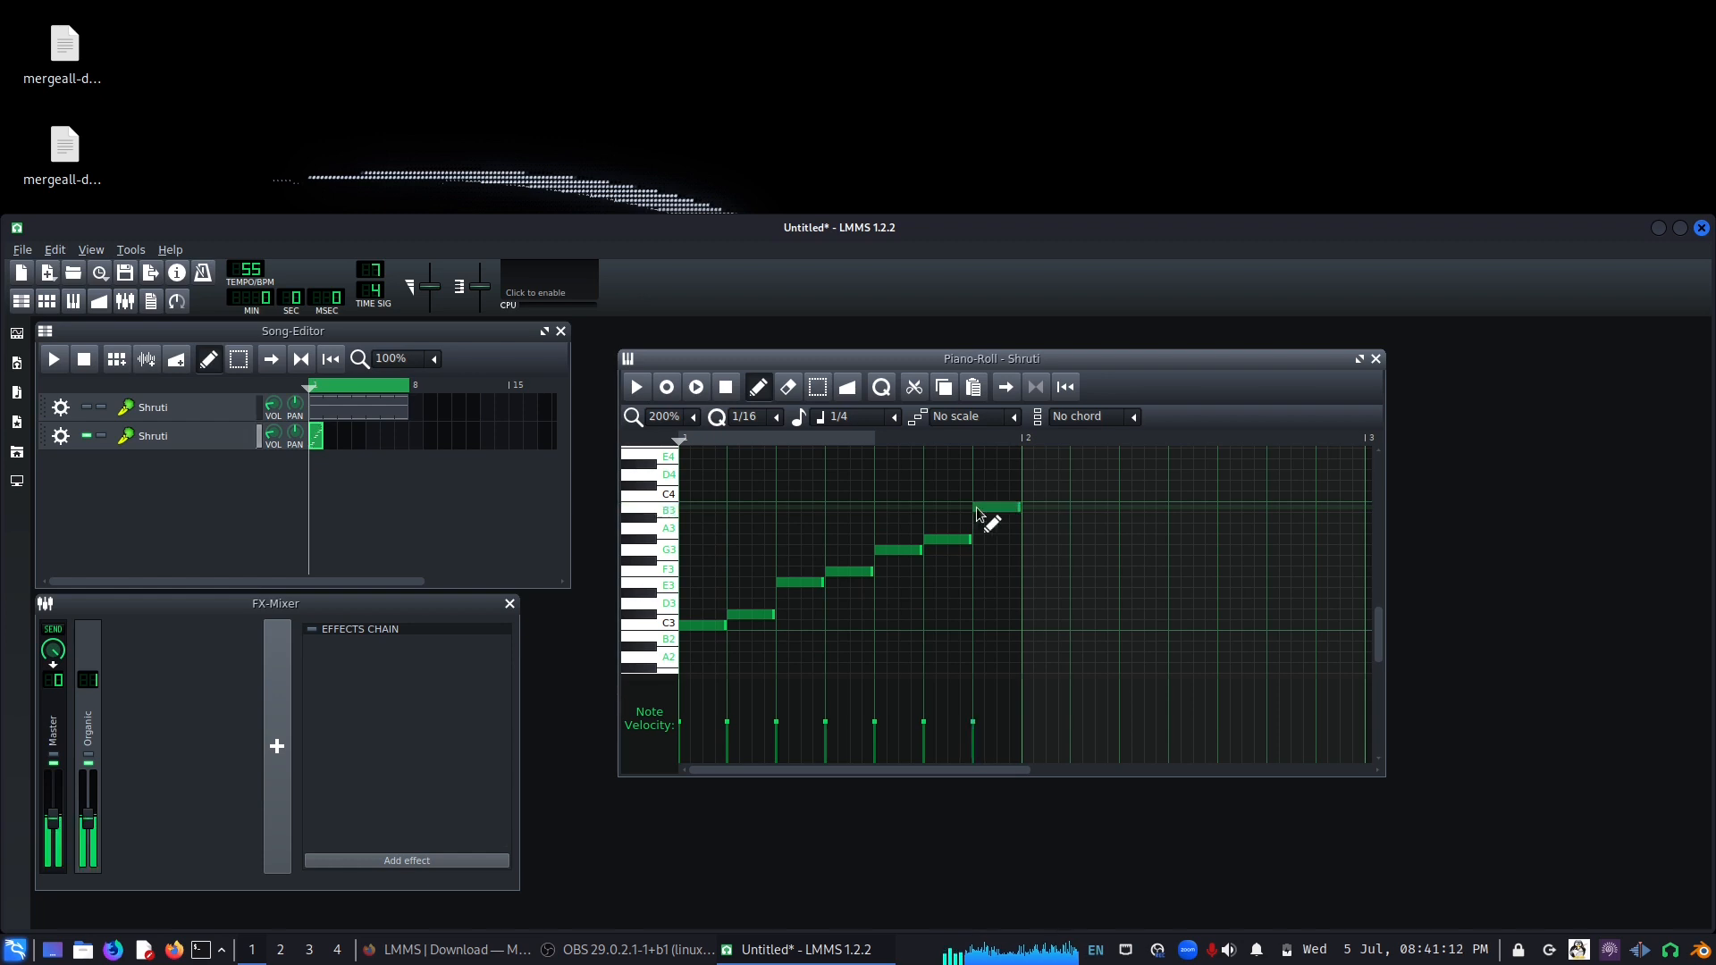
- Draw quarter notes C4, C4, B3, G#3, G3, F3 and E3 across bar 2 of the pattern
{"action": "left_click", "coordinate": [1032, 496]}
{"action": "left_click", "coordinate": [1082, 498]}
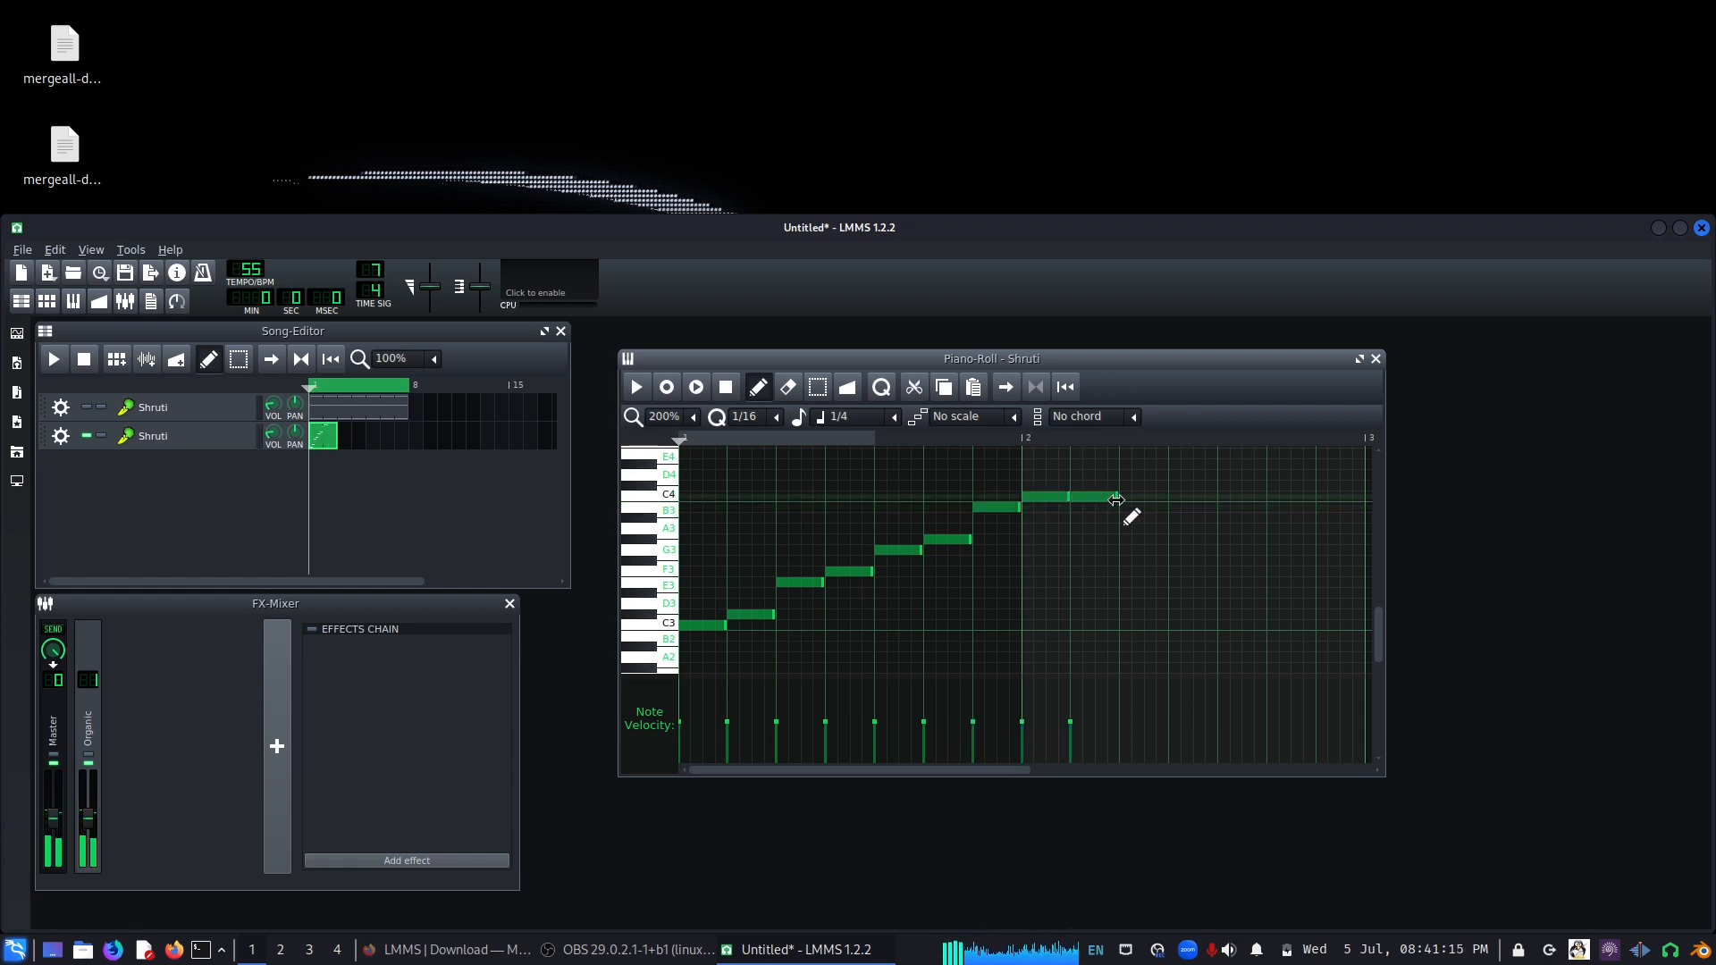
{"action": "left_click", "coordinate": [1128, 507]}
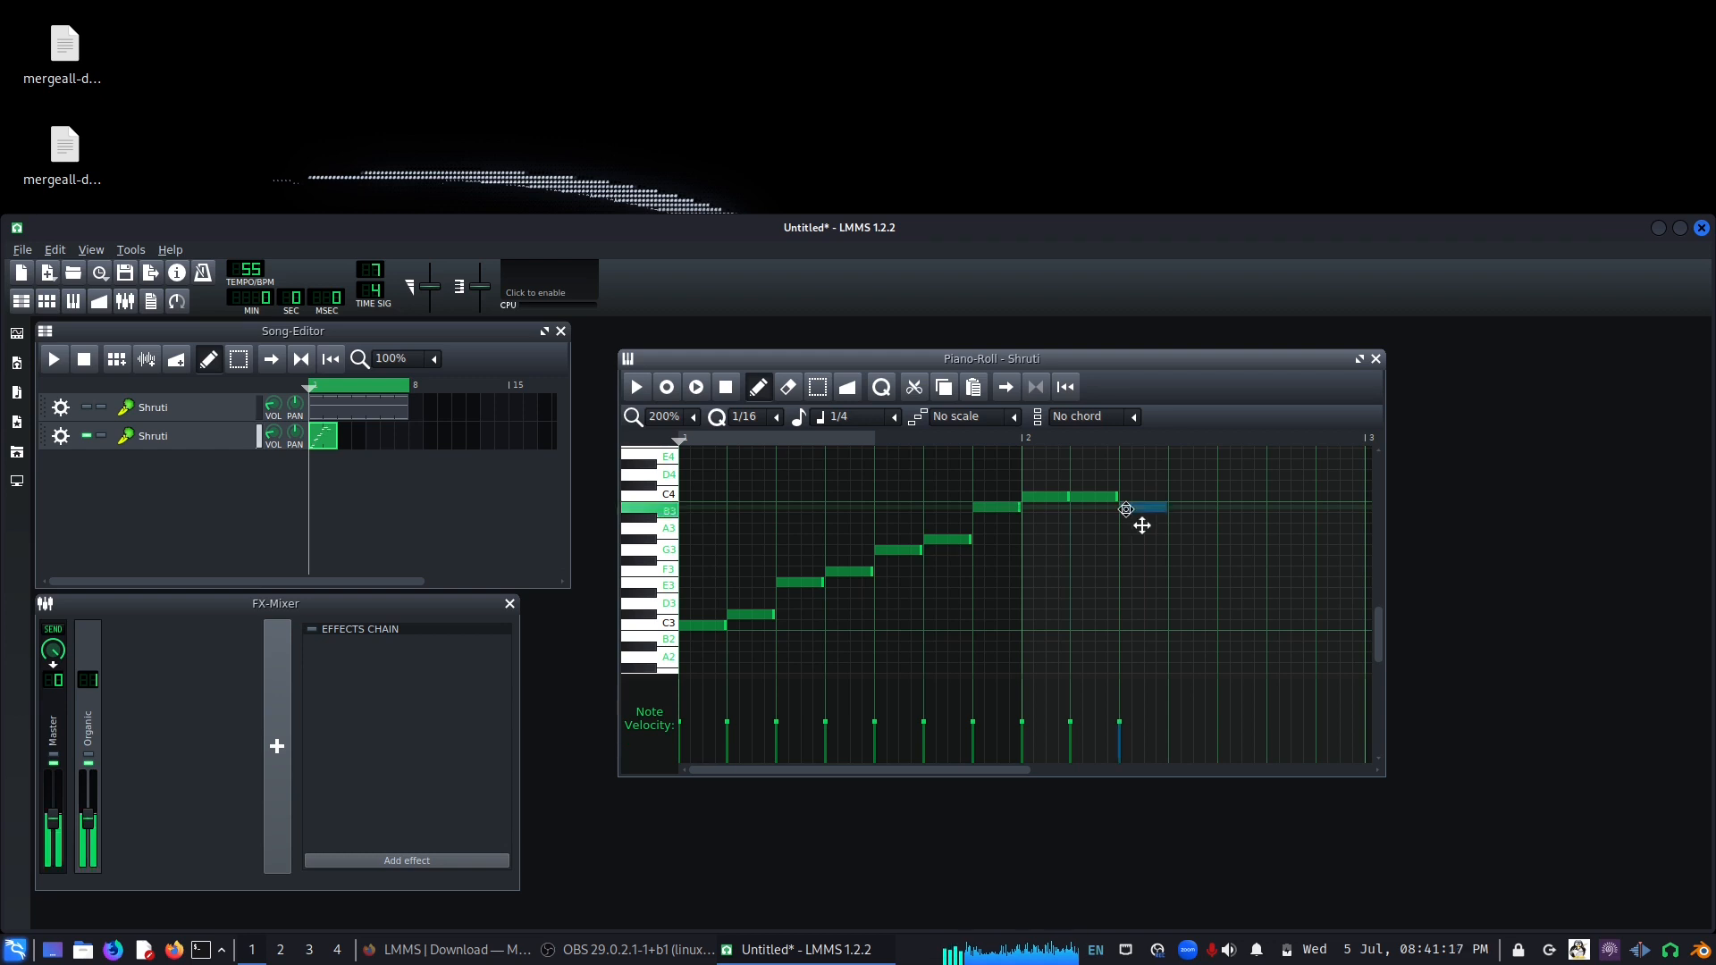
{"action": "left_click", "coordinate": [1177, 540]}
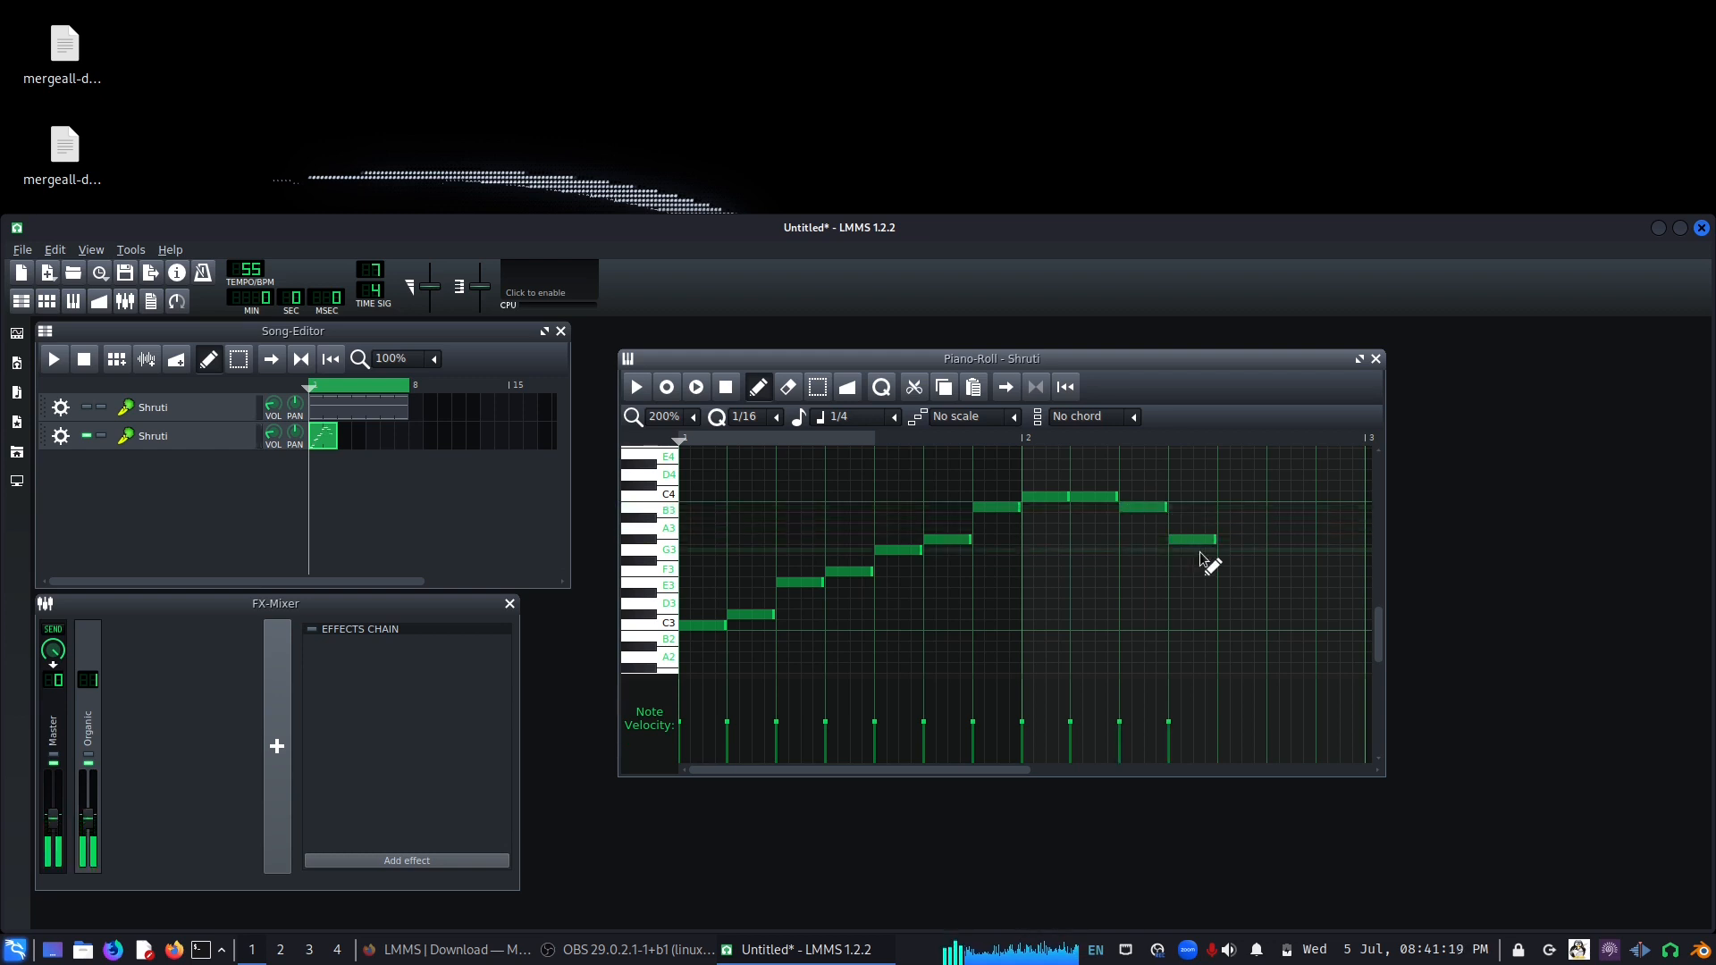
{"action": "left_click", "coordinate": [1224, 549]}
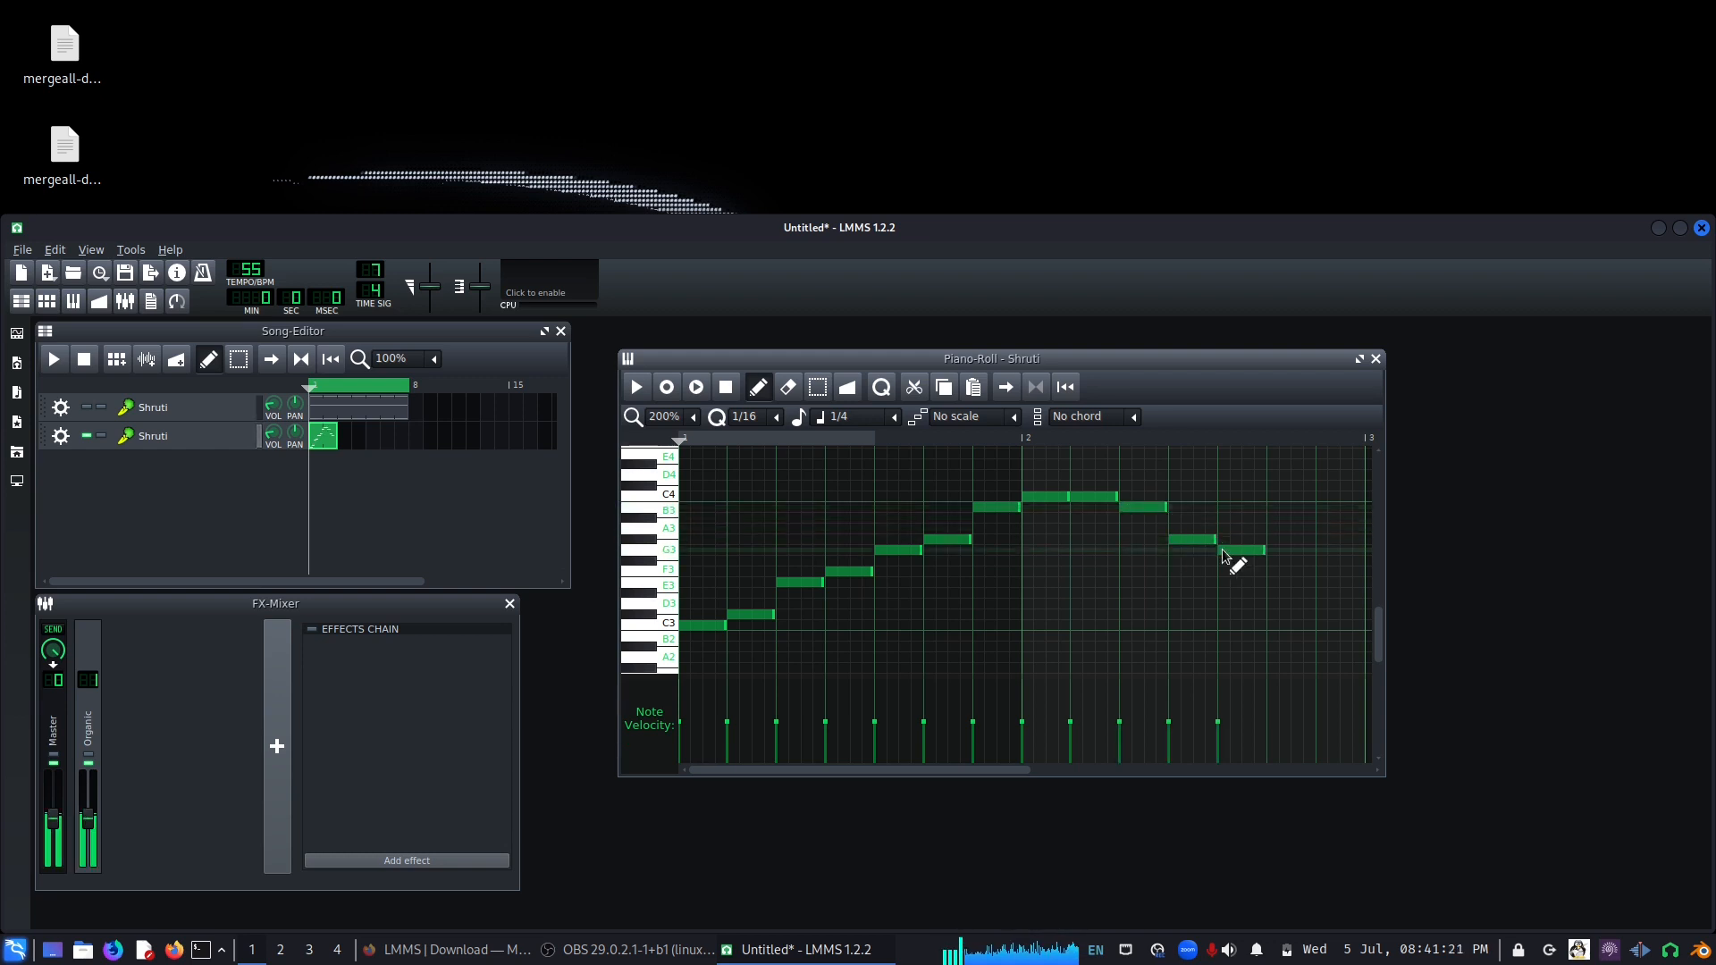
{"action": "left_click", "coordinate": [1271, 571]}
{"action": "left_click", "coordinate": [1322, 583]}
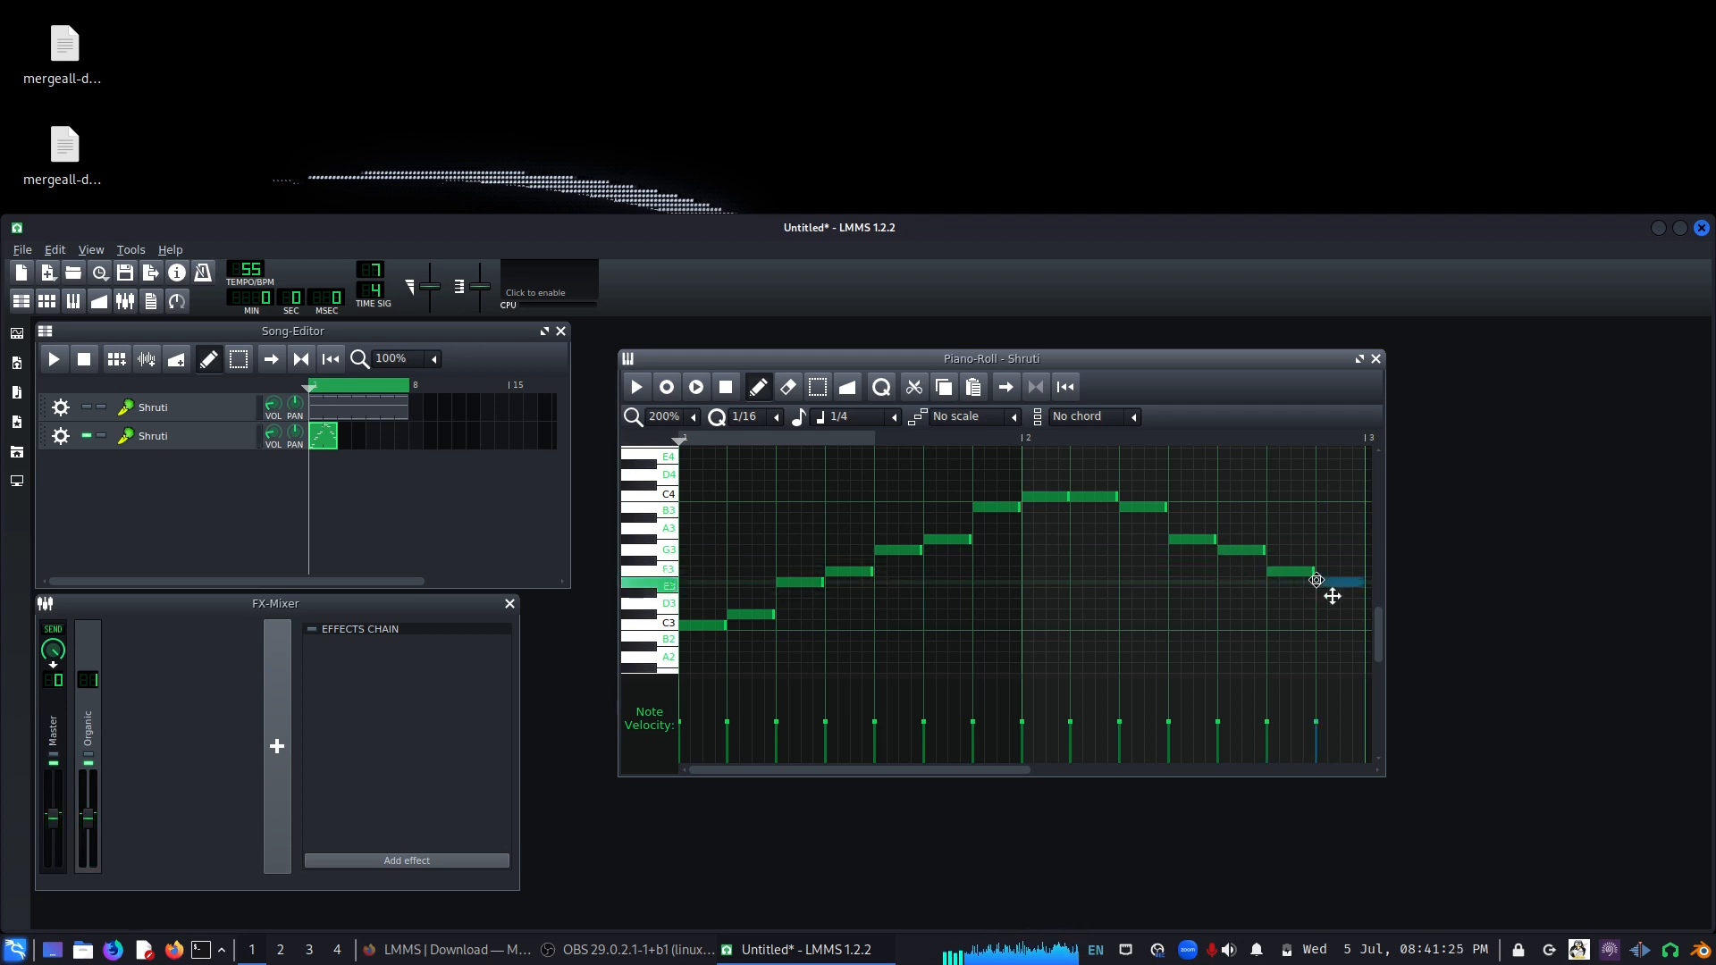
- Finish the descending scale with quarter notes C#3 and C3 at the start of bar 3, and play the pattern to audition it
{"action": "left_click_drag", "start_coordinate": [996, 767], "coordinate": [1055, 767]}
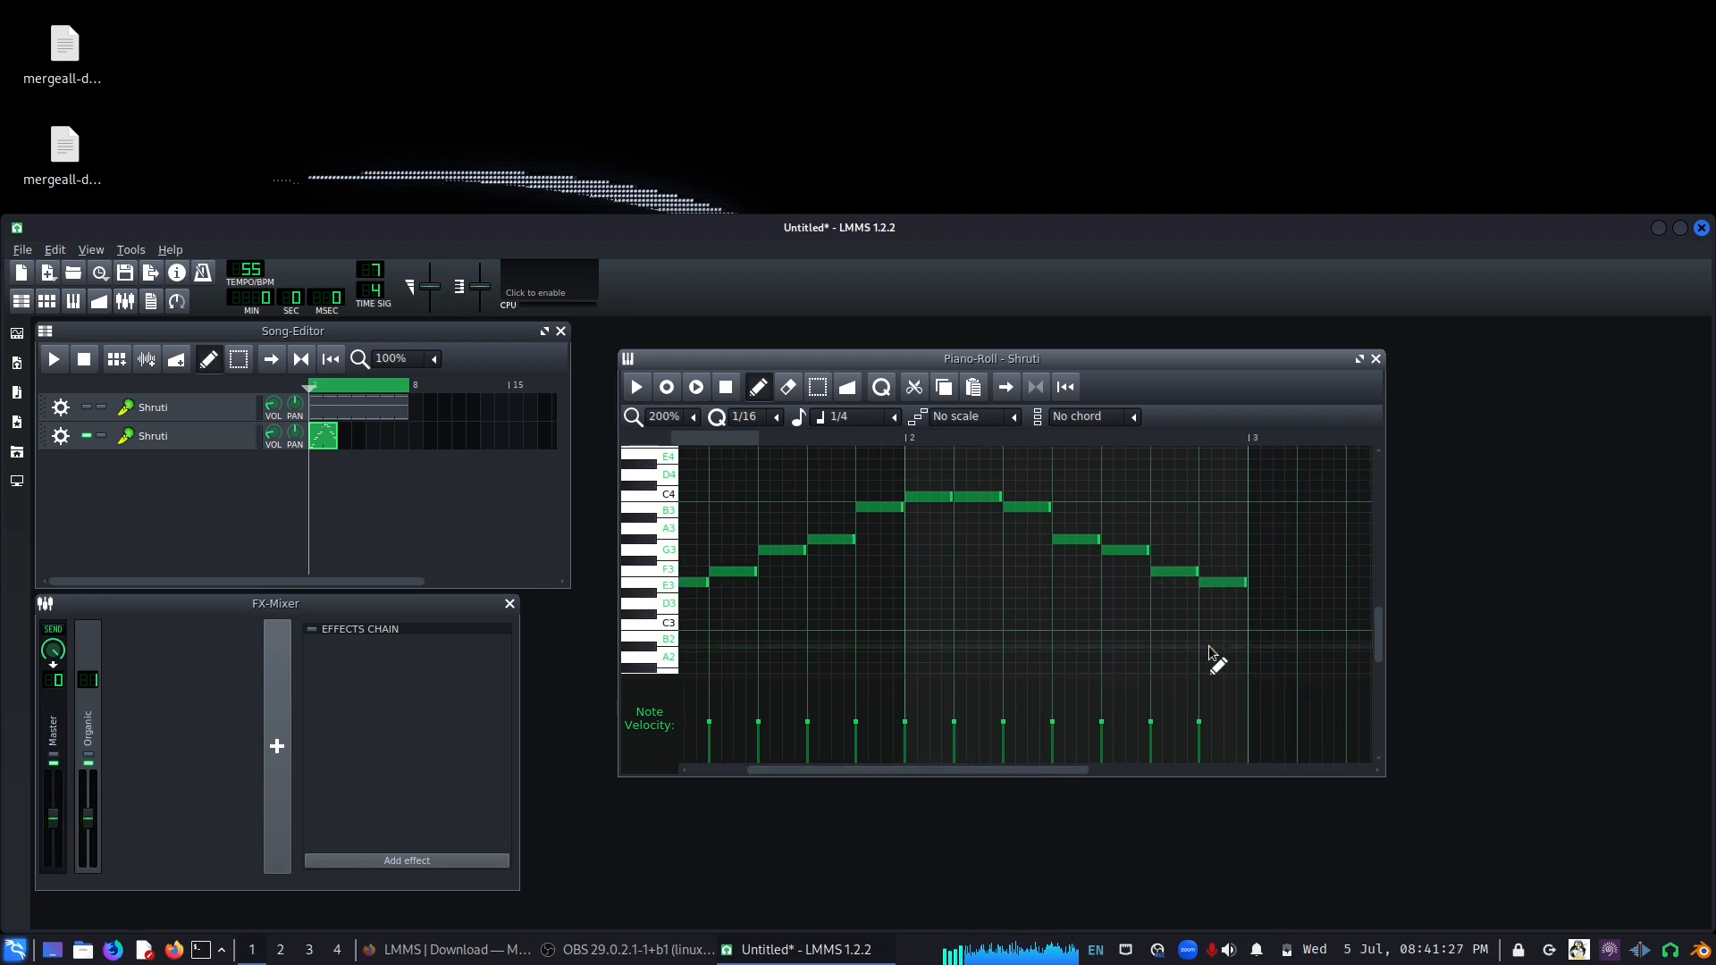
{"action": "left_click", "coordinate": [1260, 615]}
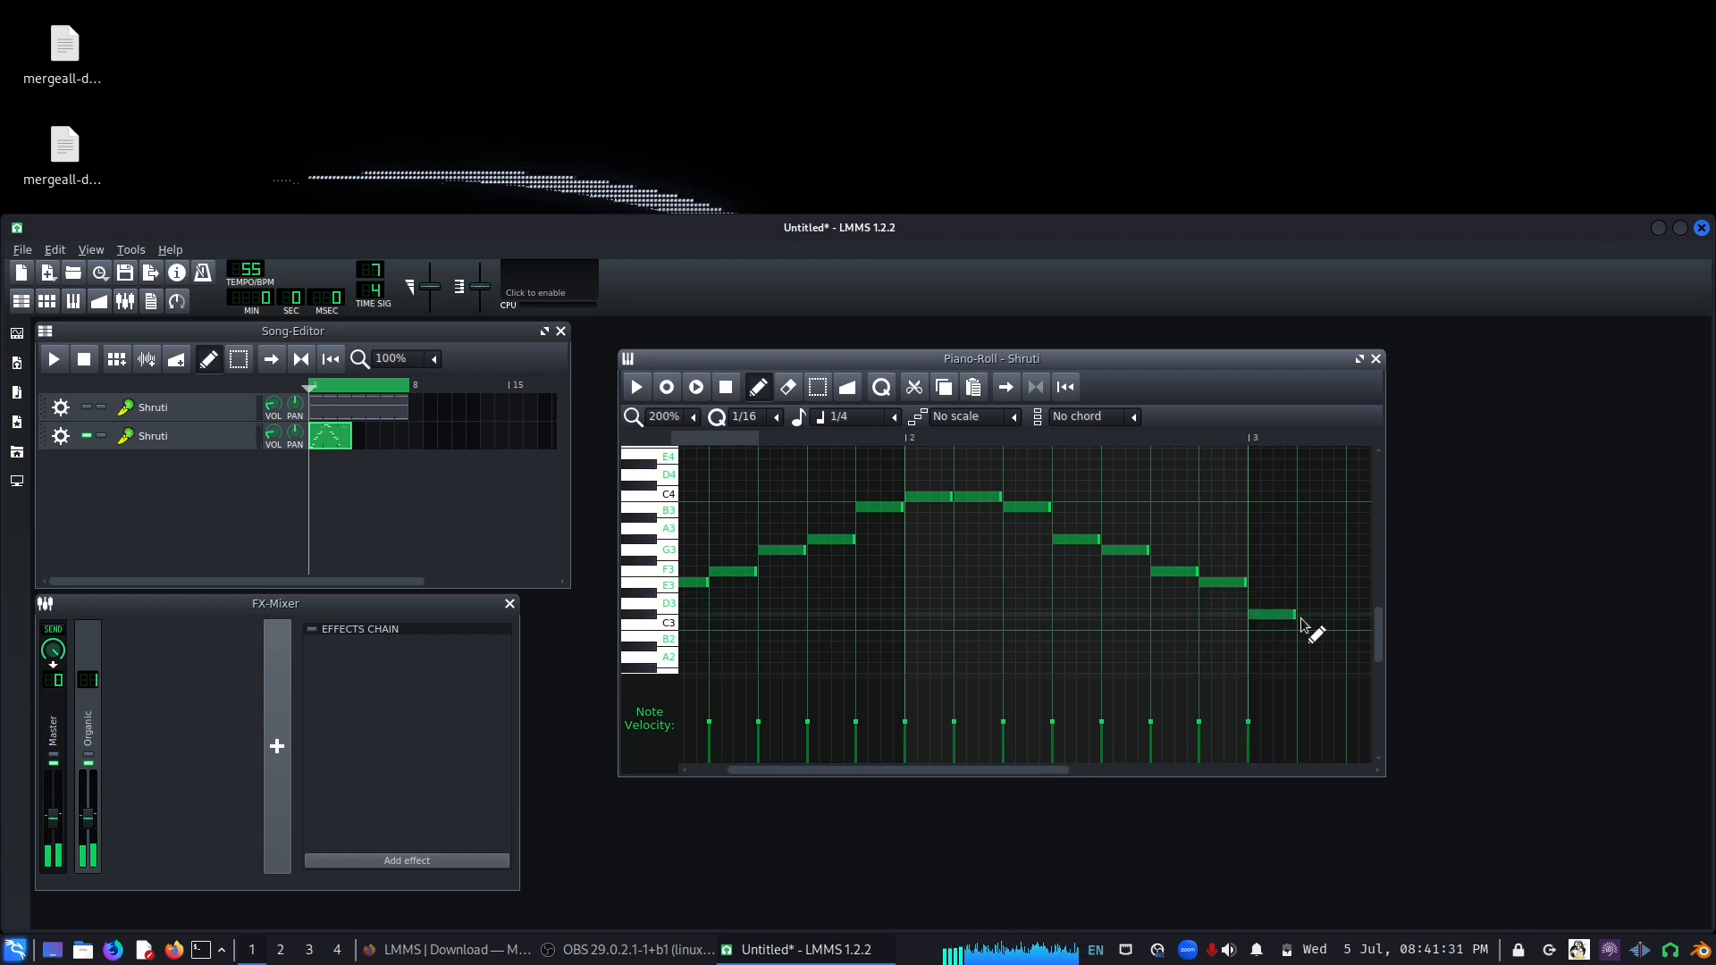
{"action": "left_click", "coordinate": [1310, 627]}
{"action": "scroll", "coordinate": [1024, 674], "scroll_direction": "down", "scroll_amount": 1}
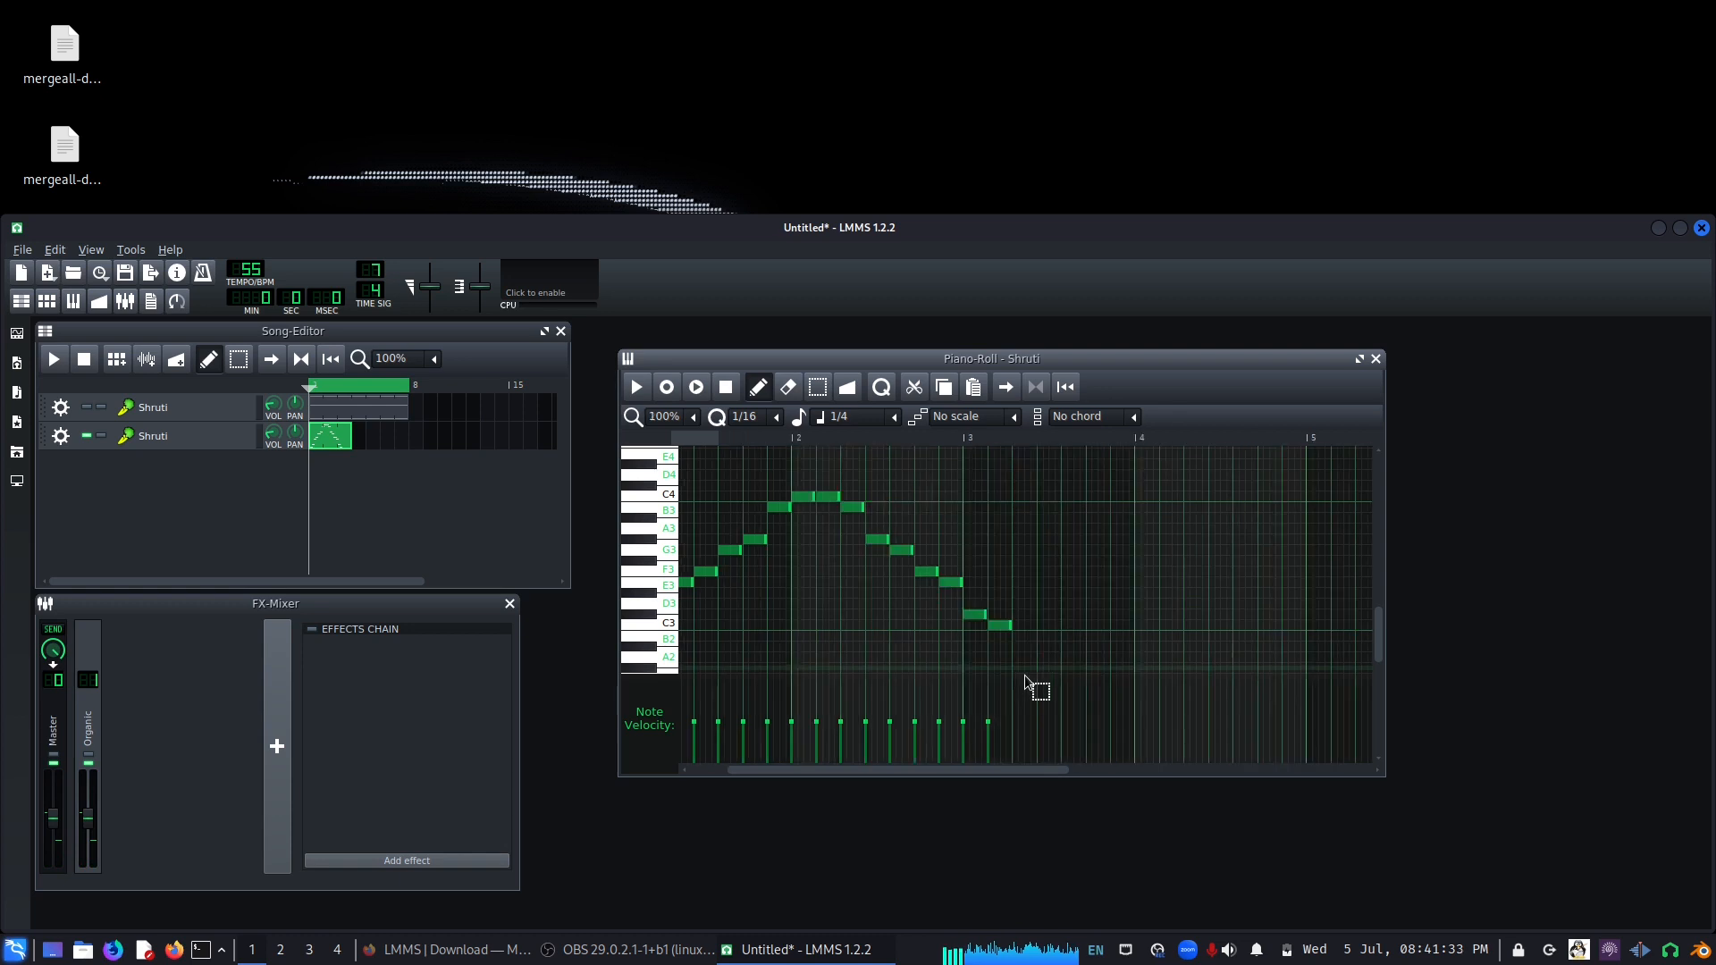
{"action": "left_click_drag", "start_coordinate": [926, 769], "coordinate": [855, 773]}
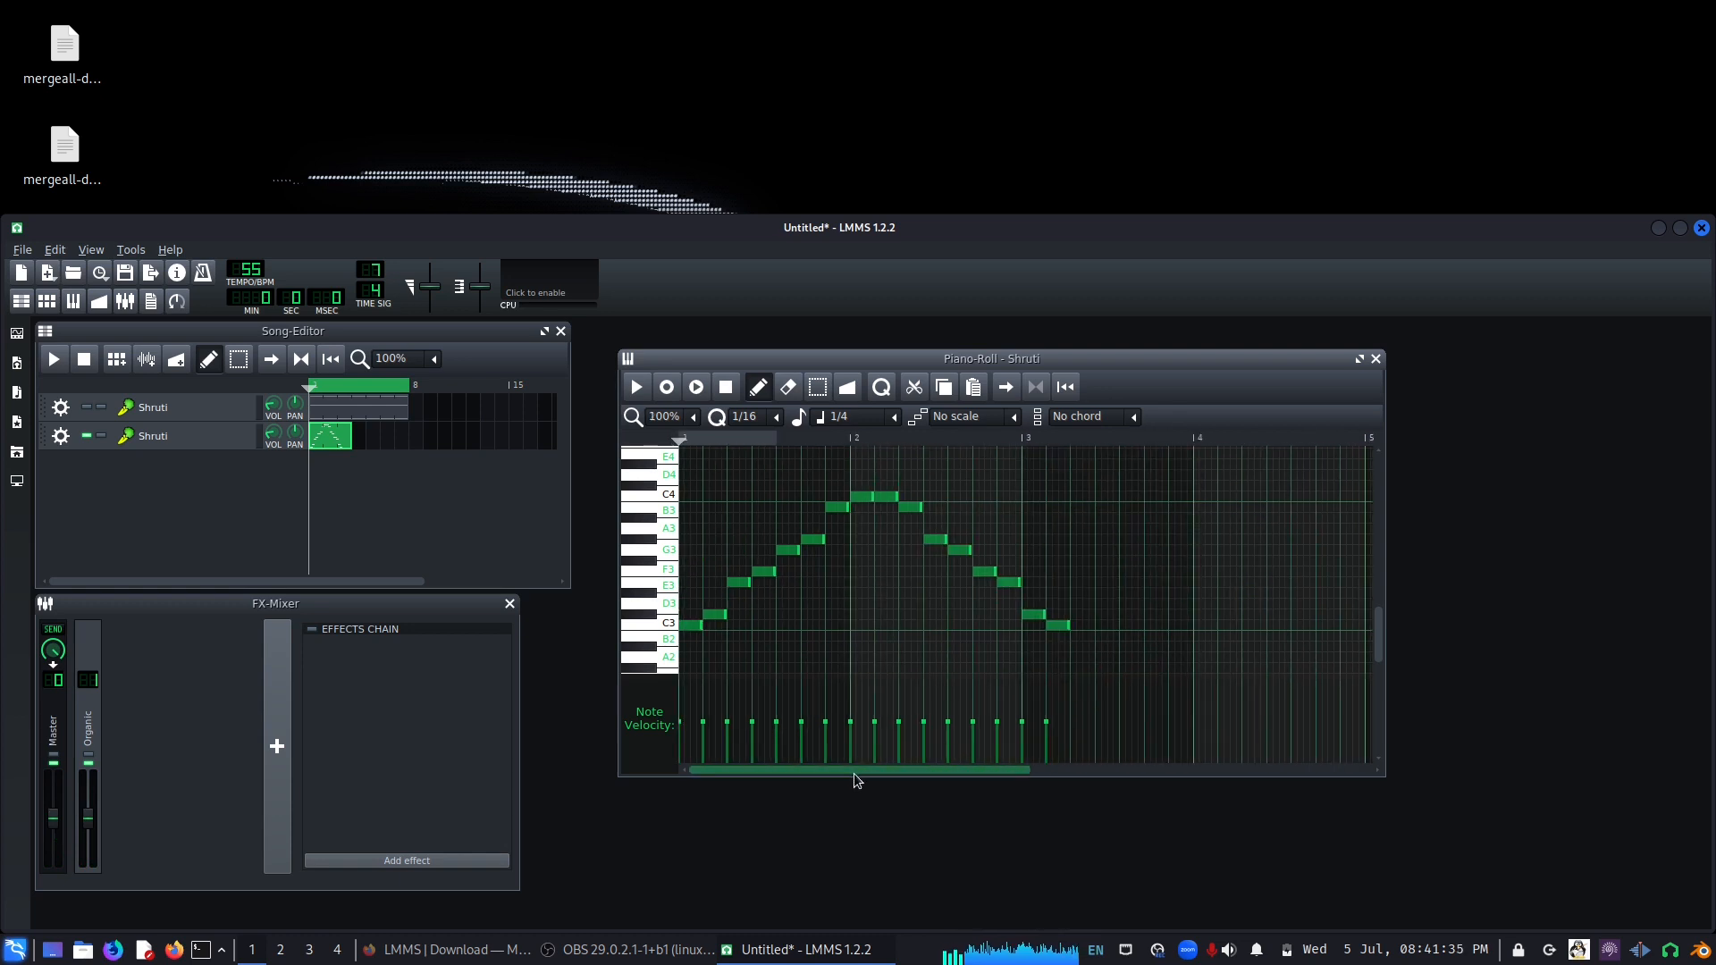
{"action": "key", "text": "space"}
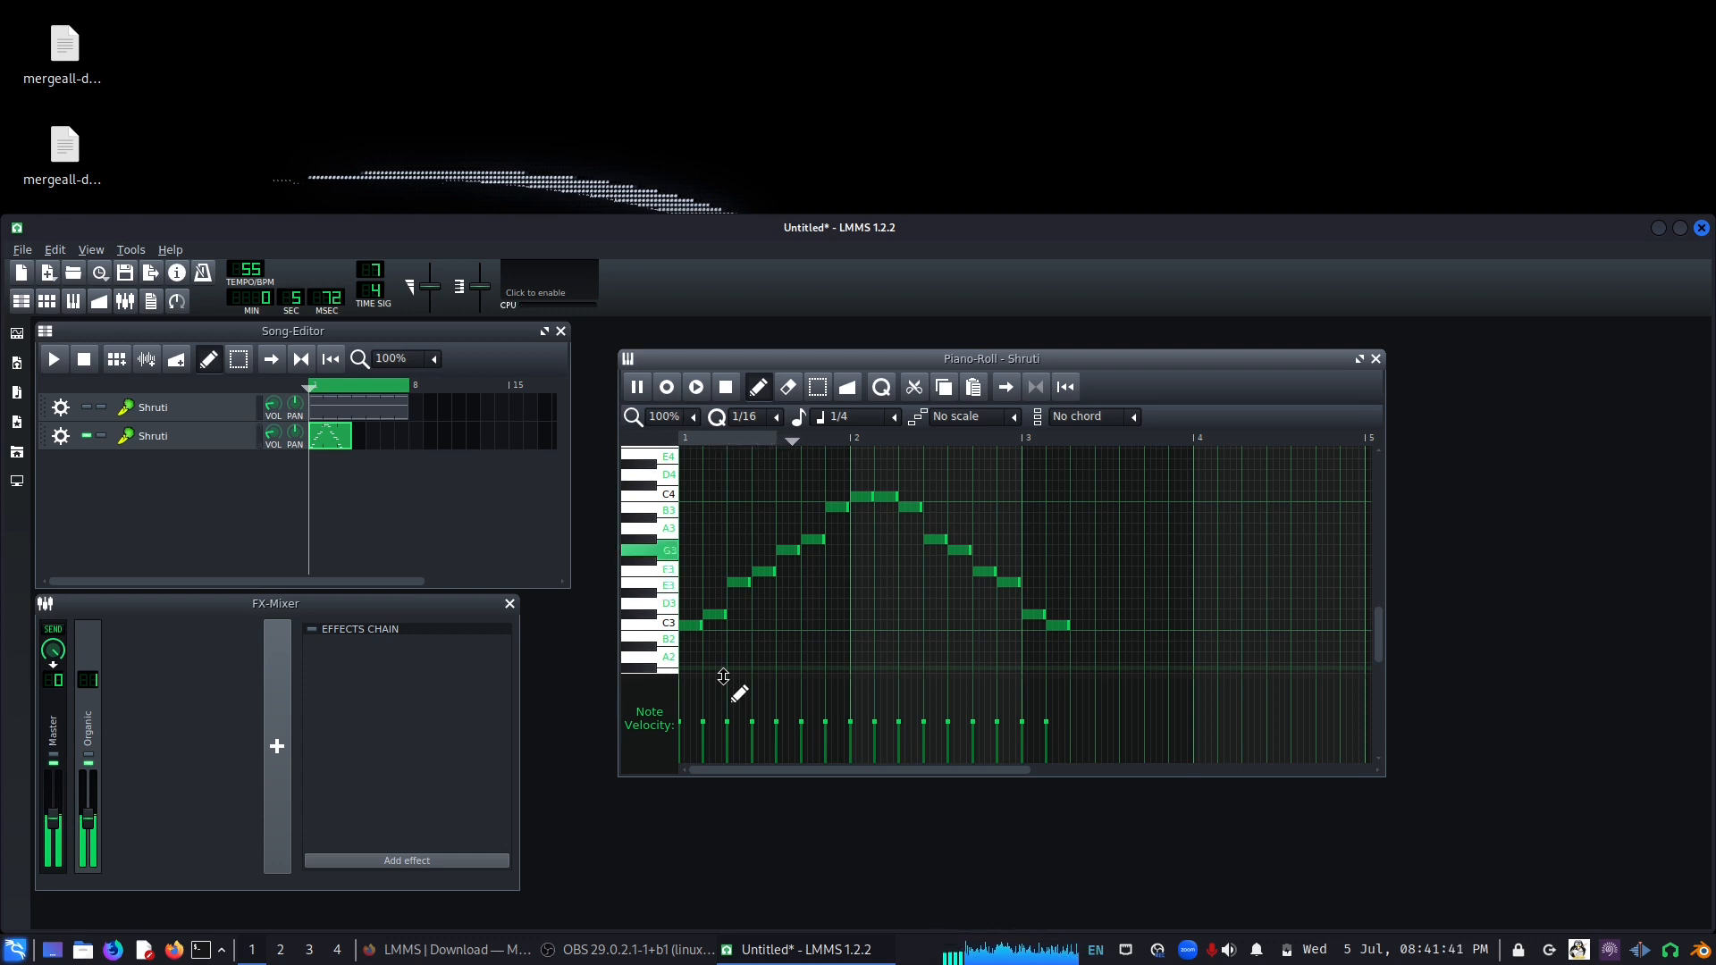
{"action": "key", "text": "space"}
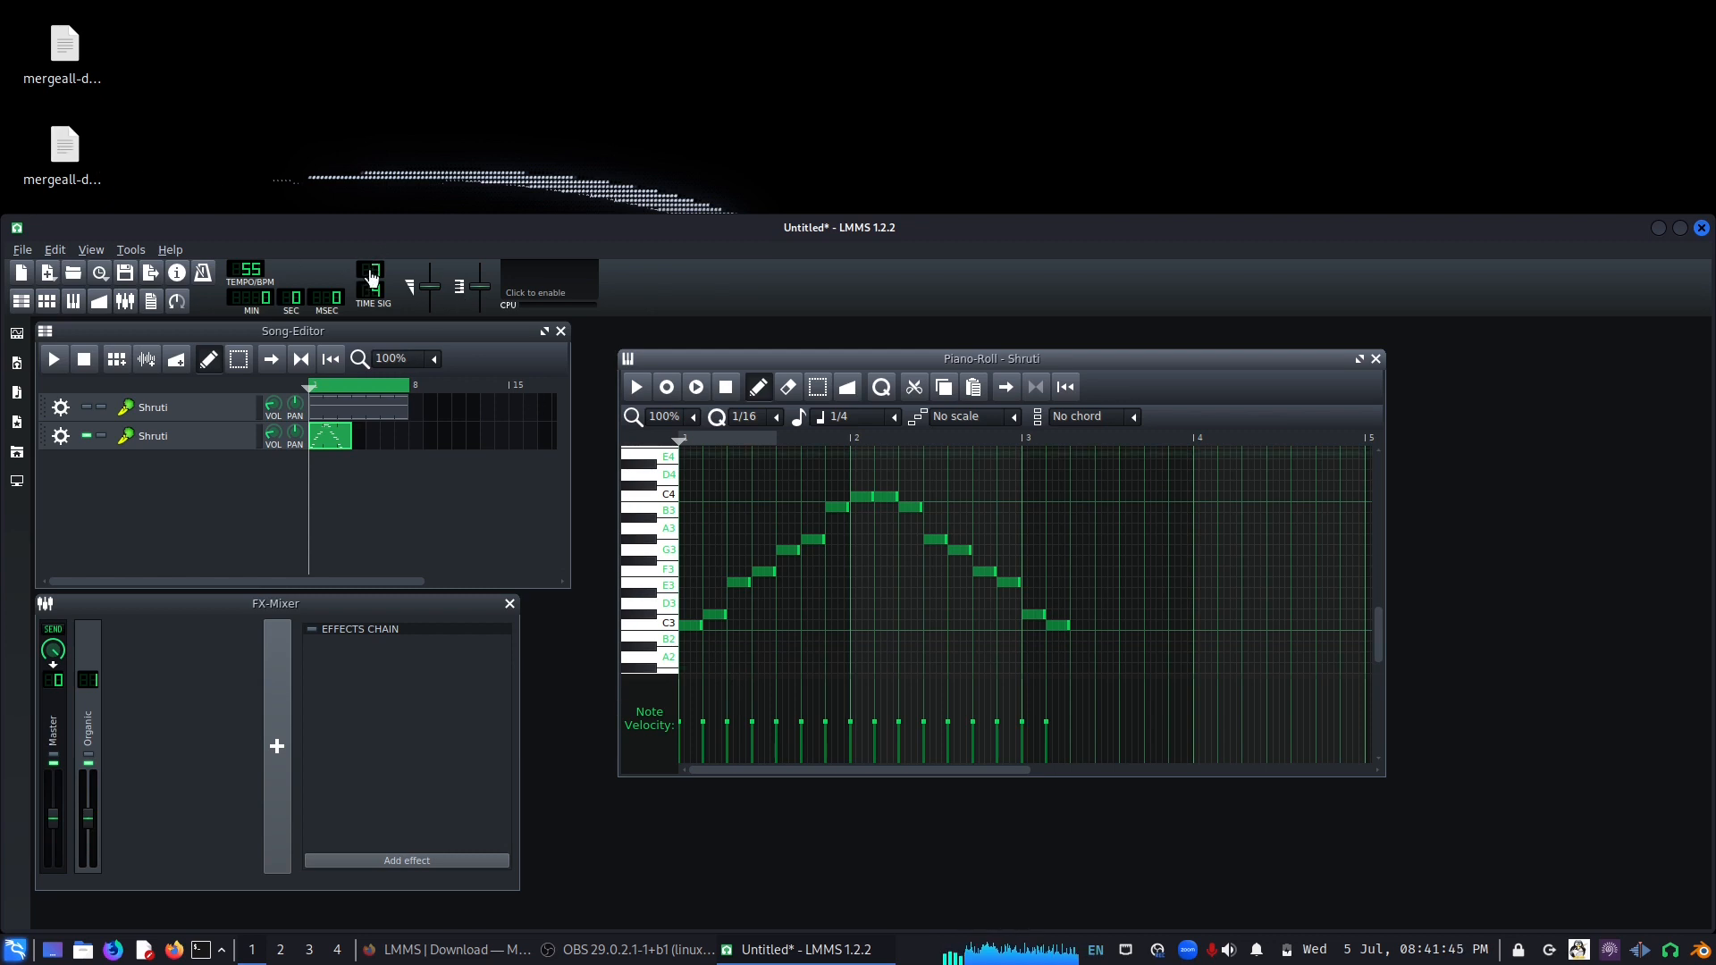
- Set the song's time signature to 4/4 and its tempo to 110 BPM
{"action": "scroll", "coordinate": [371, 277], "scroll_direction": "up", "scroll_amount": 1}
{"action": "scroll", "coordinate": [383, 272], "scroll_direction": "down", "scroll_amount": 1}
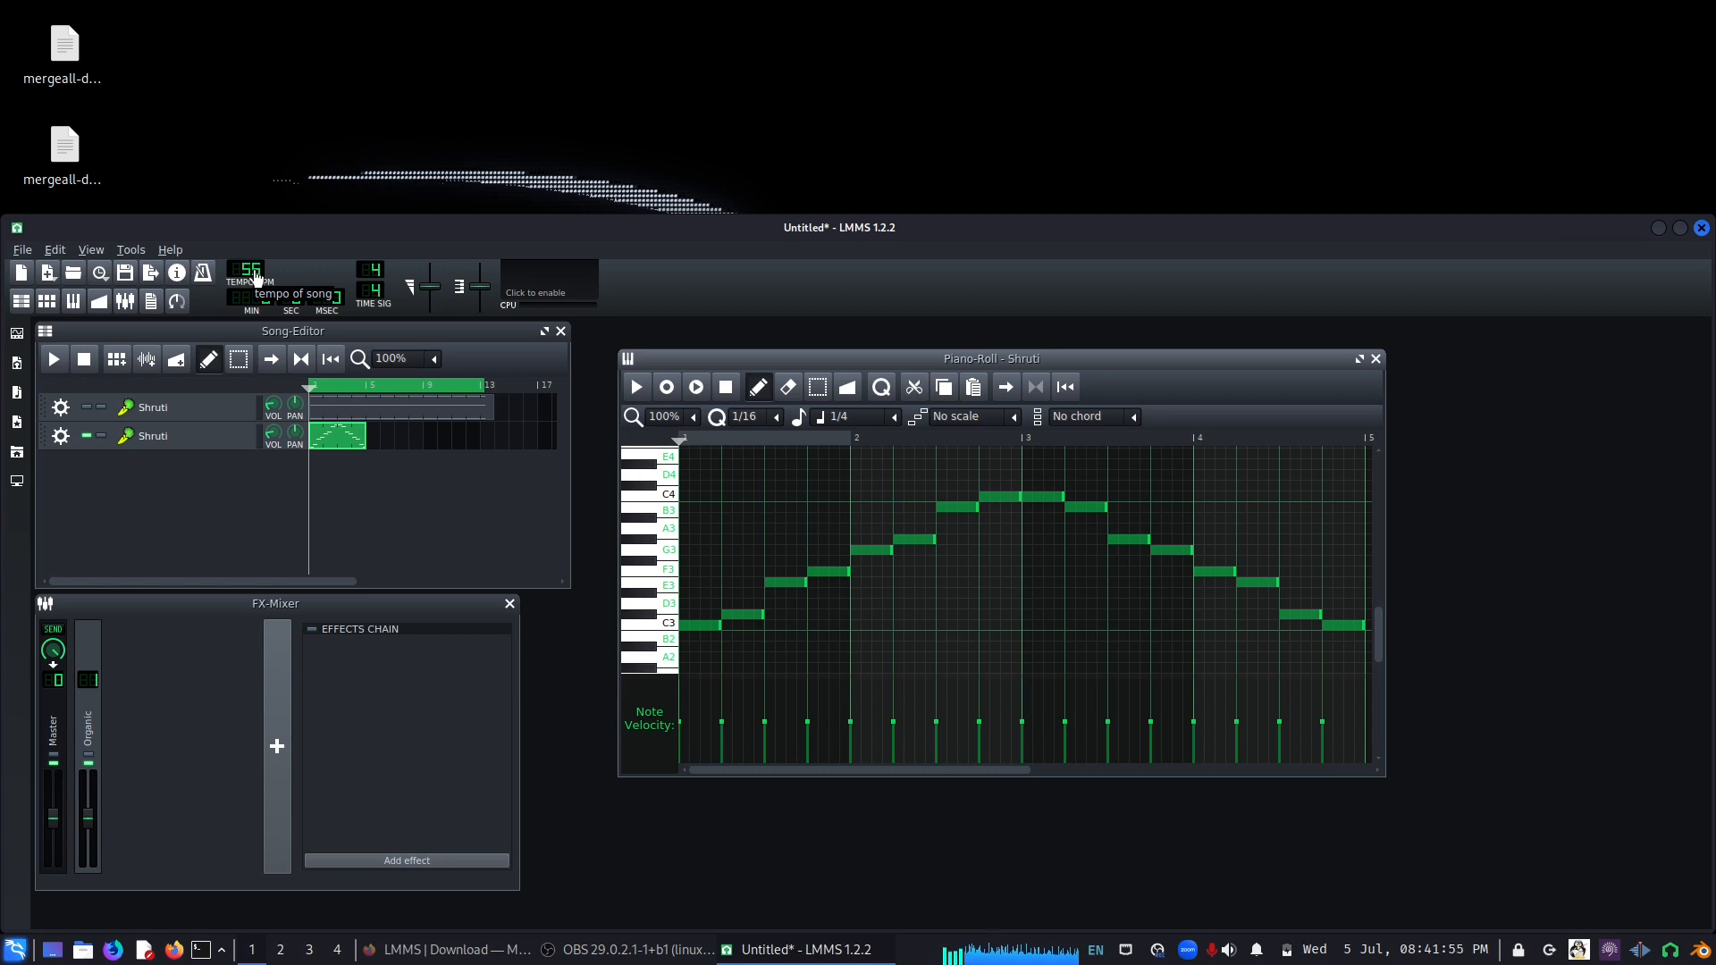
{"action": "double_click", "coordinate": [255, 272]}
{"action": "type", "text": "100"}
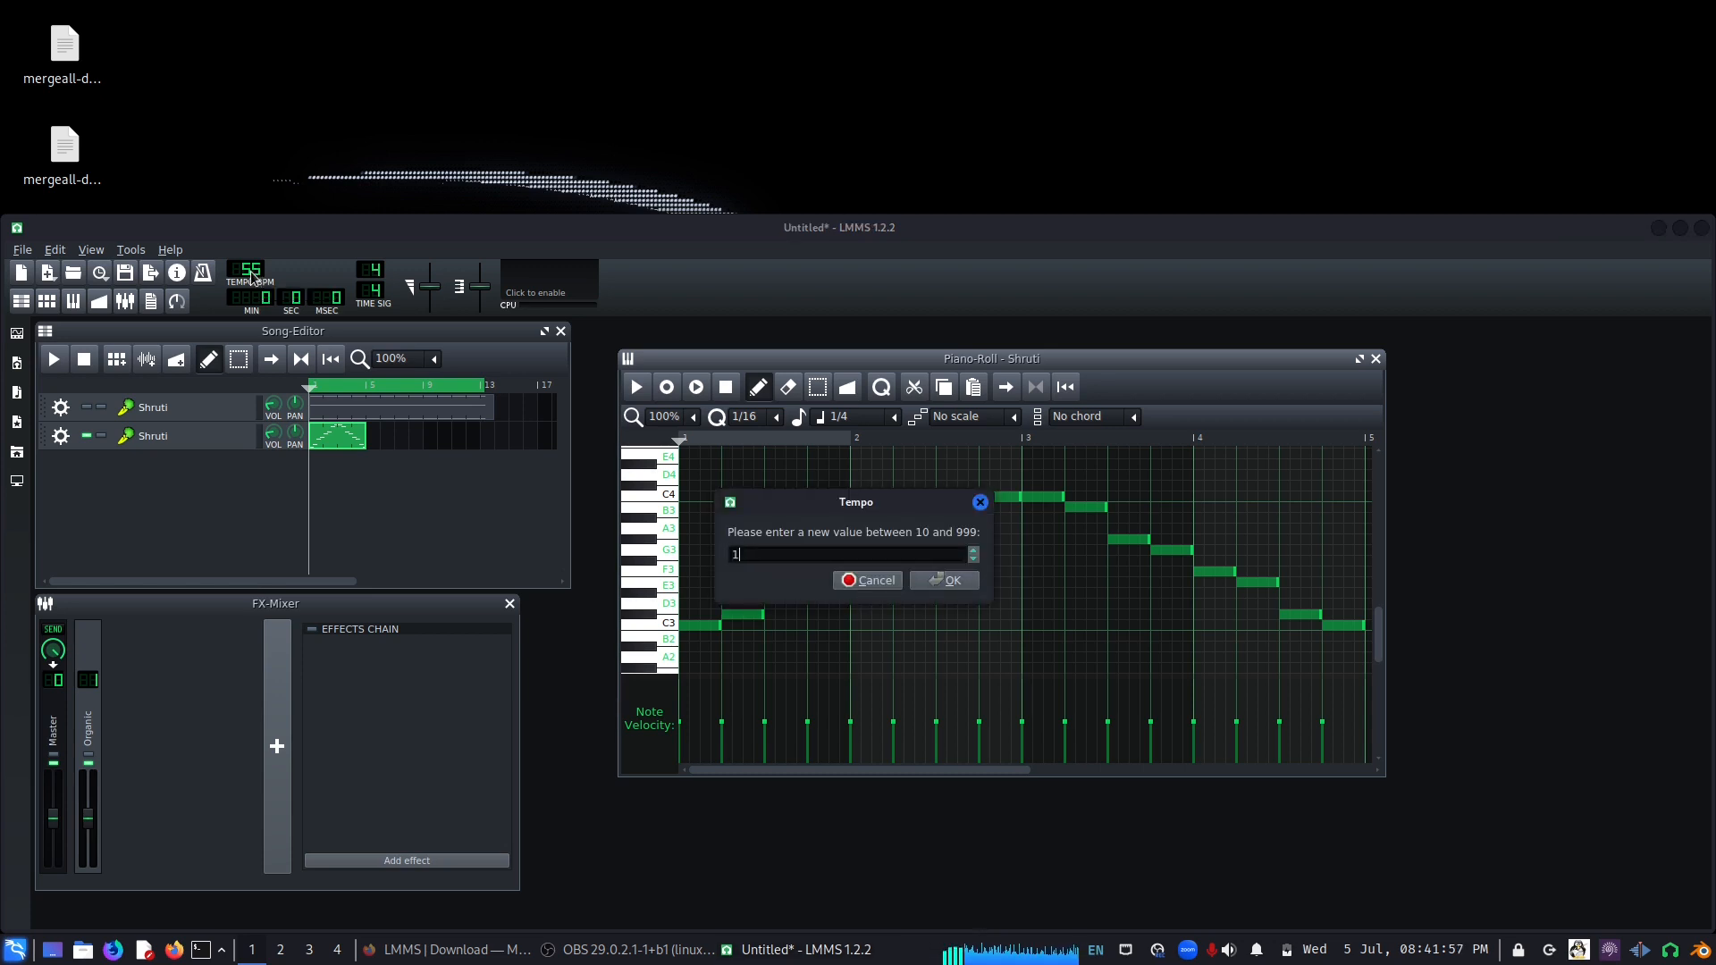
{"action": "key", "text": "BackSpace"}
{"action": "key", "text": "BackSpace"}
{"action": "key", "text": "Return"}
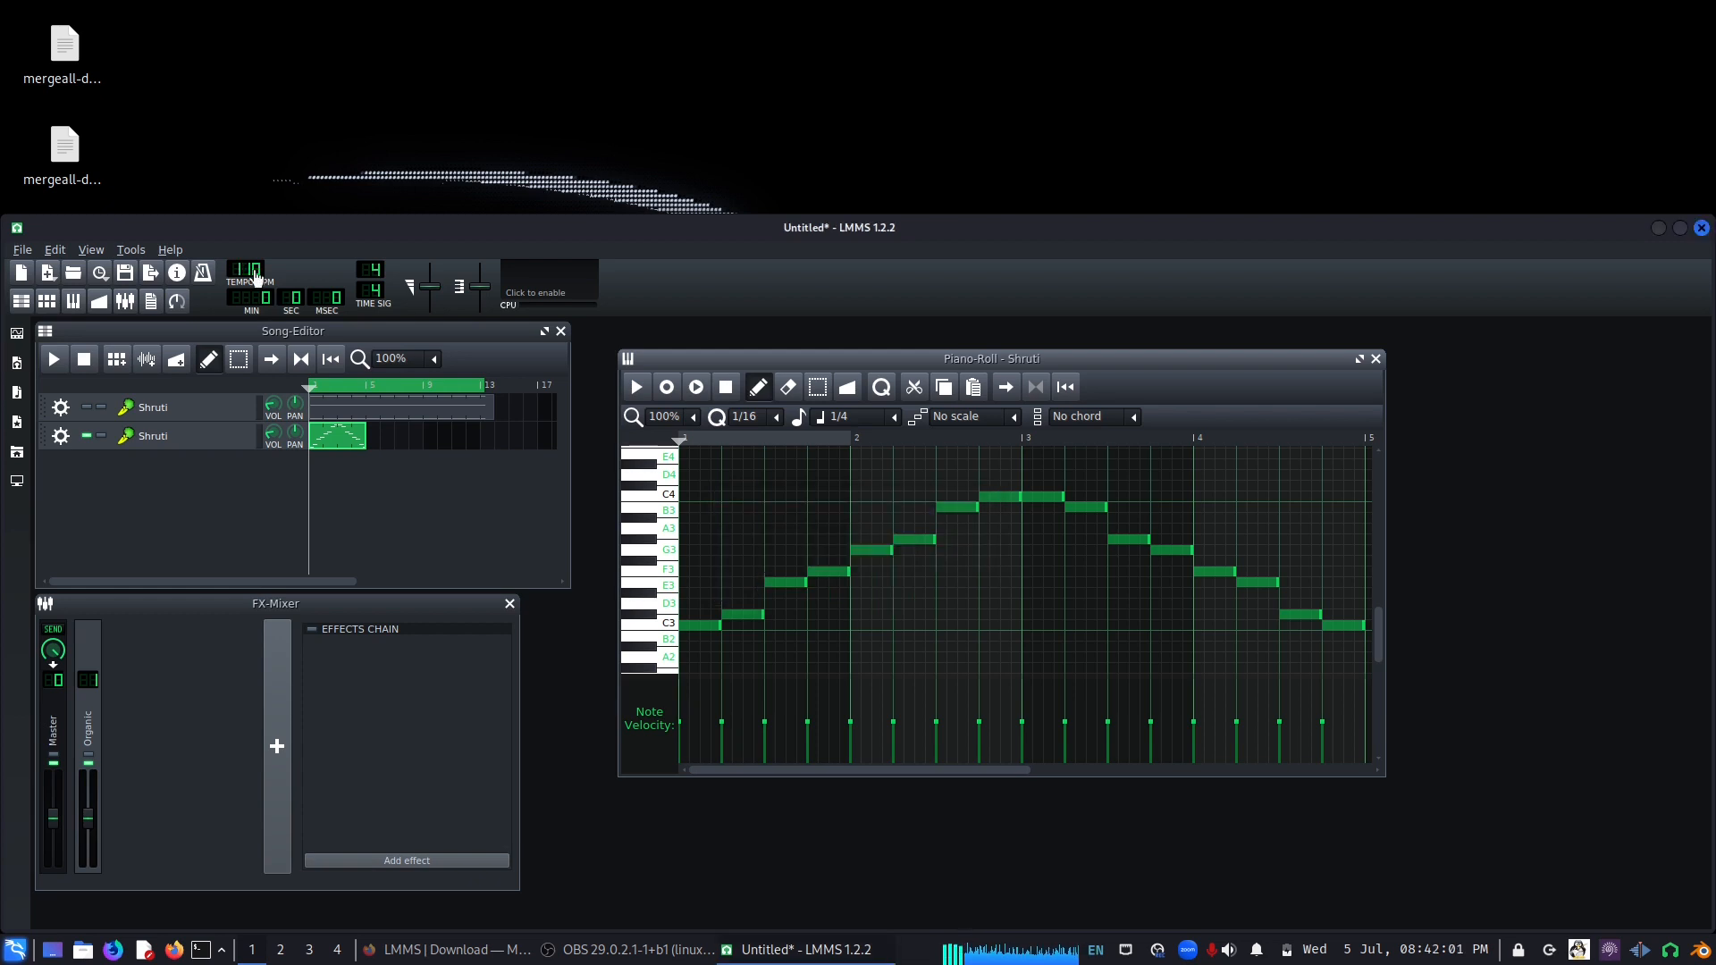
- Audition the scale pattern at the current tempo and set the song's tempo to 220 BPM
{"action": "key", "text": "space"}
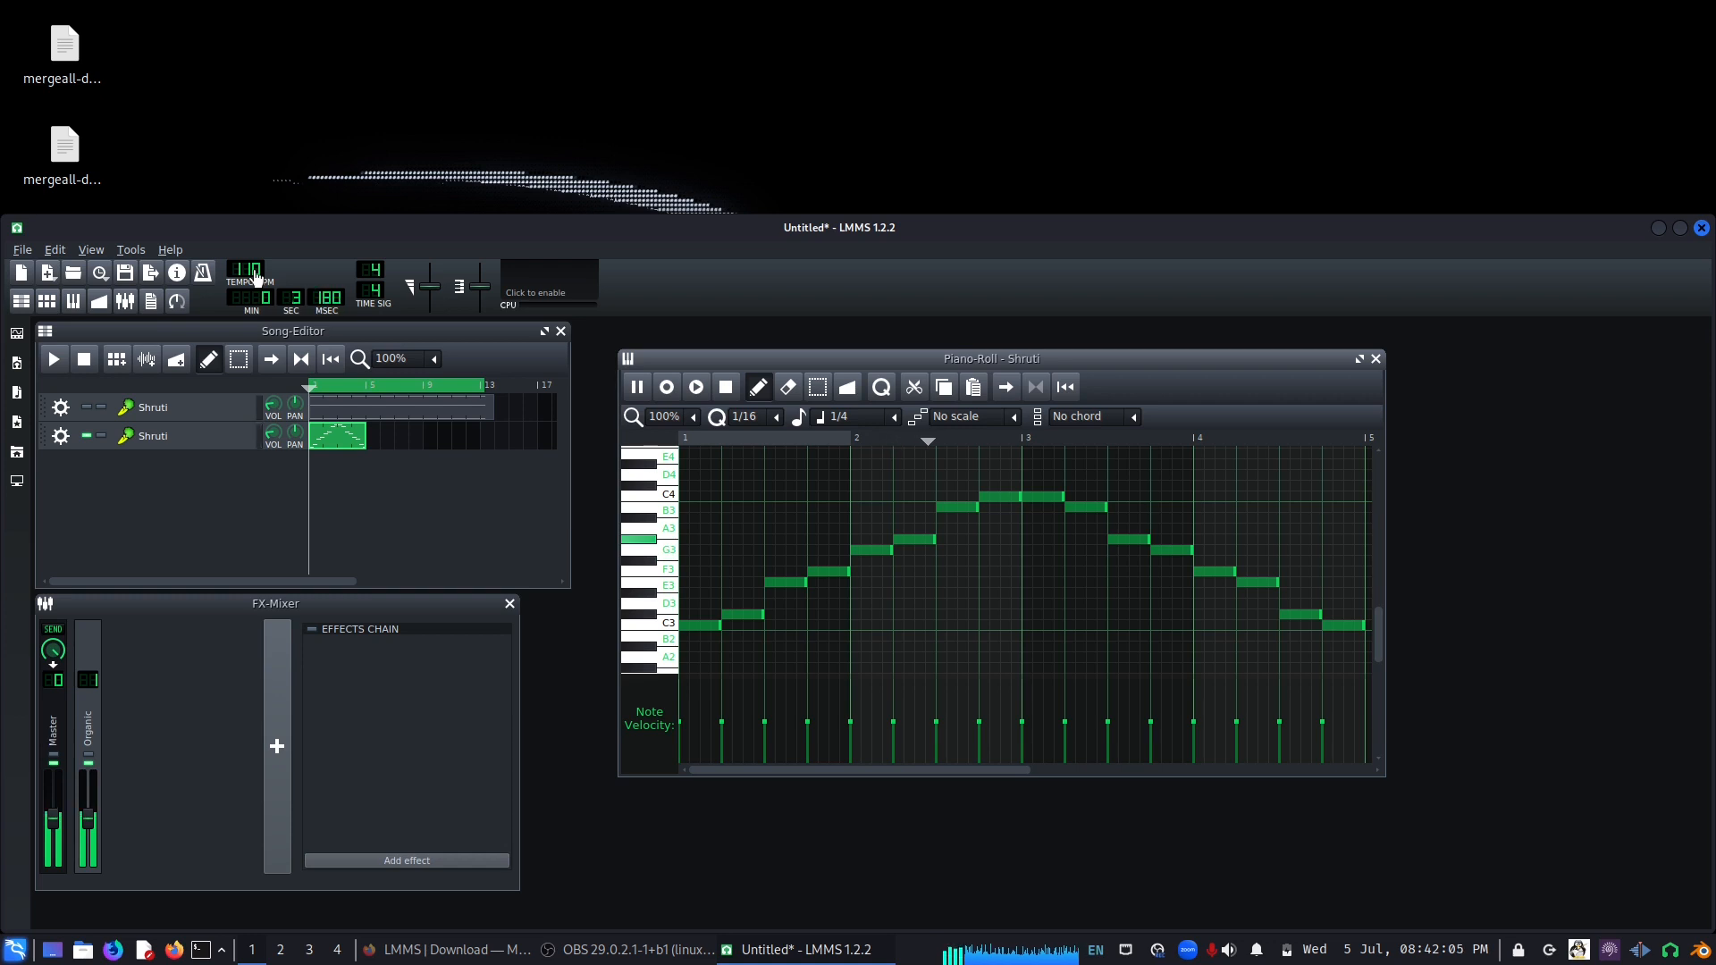
{"action": "key", "text": "space"}
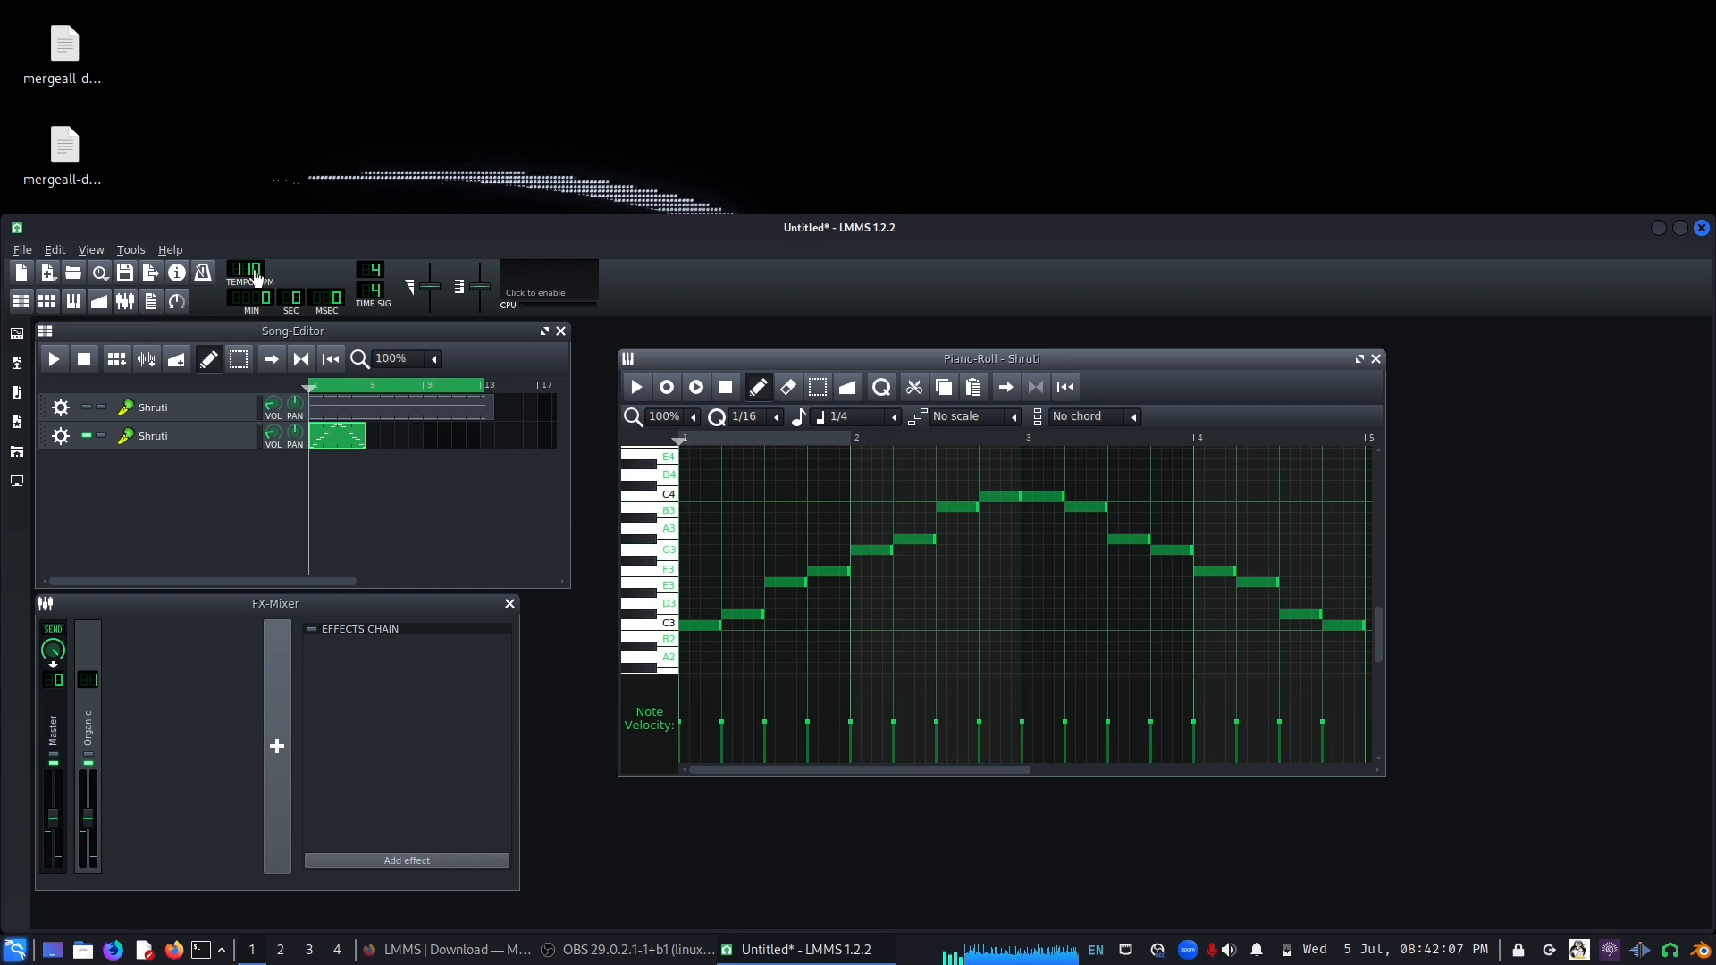
{"action": "double_click", "coordinate": [254, 274]}
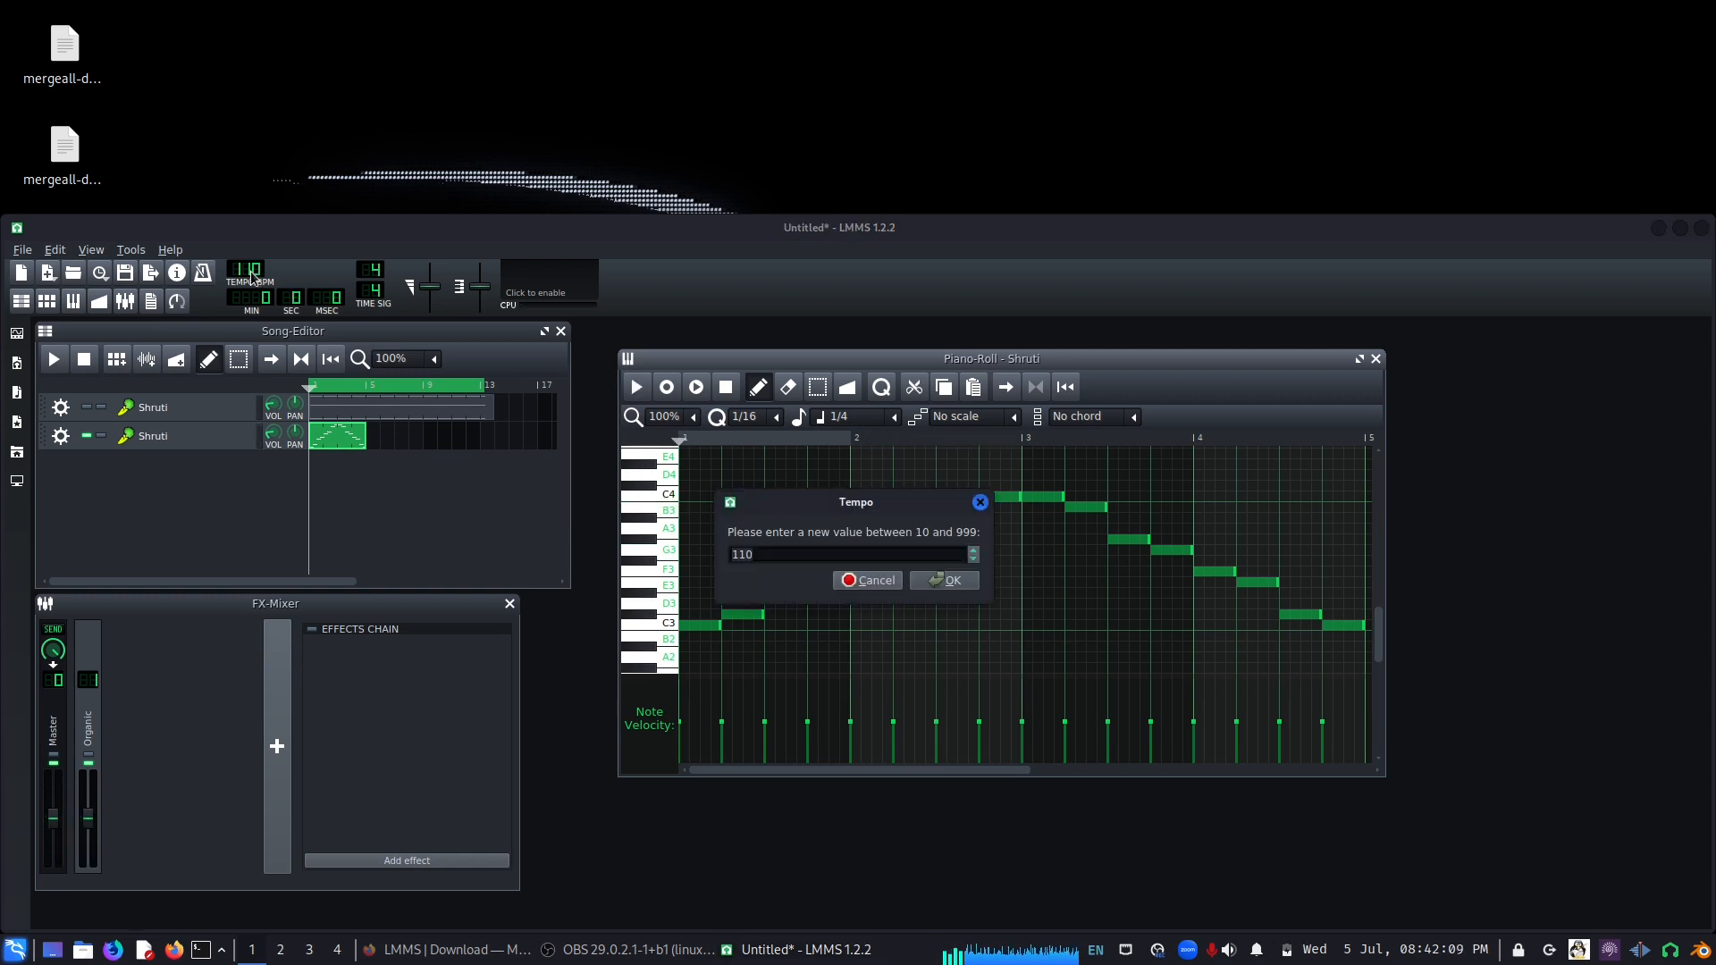
{"action": "type", "text": "220"}
{"action": "key", "text": "Return"}
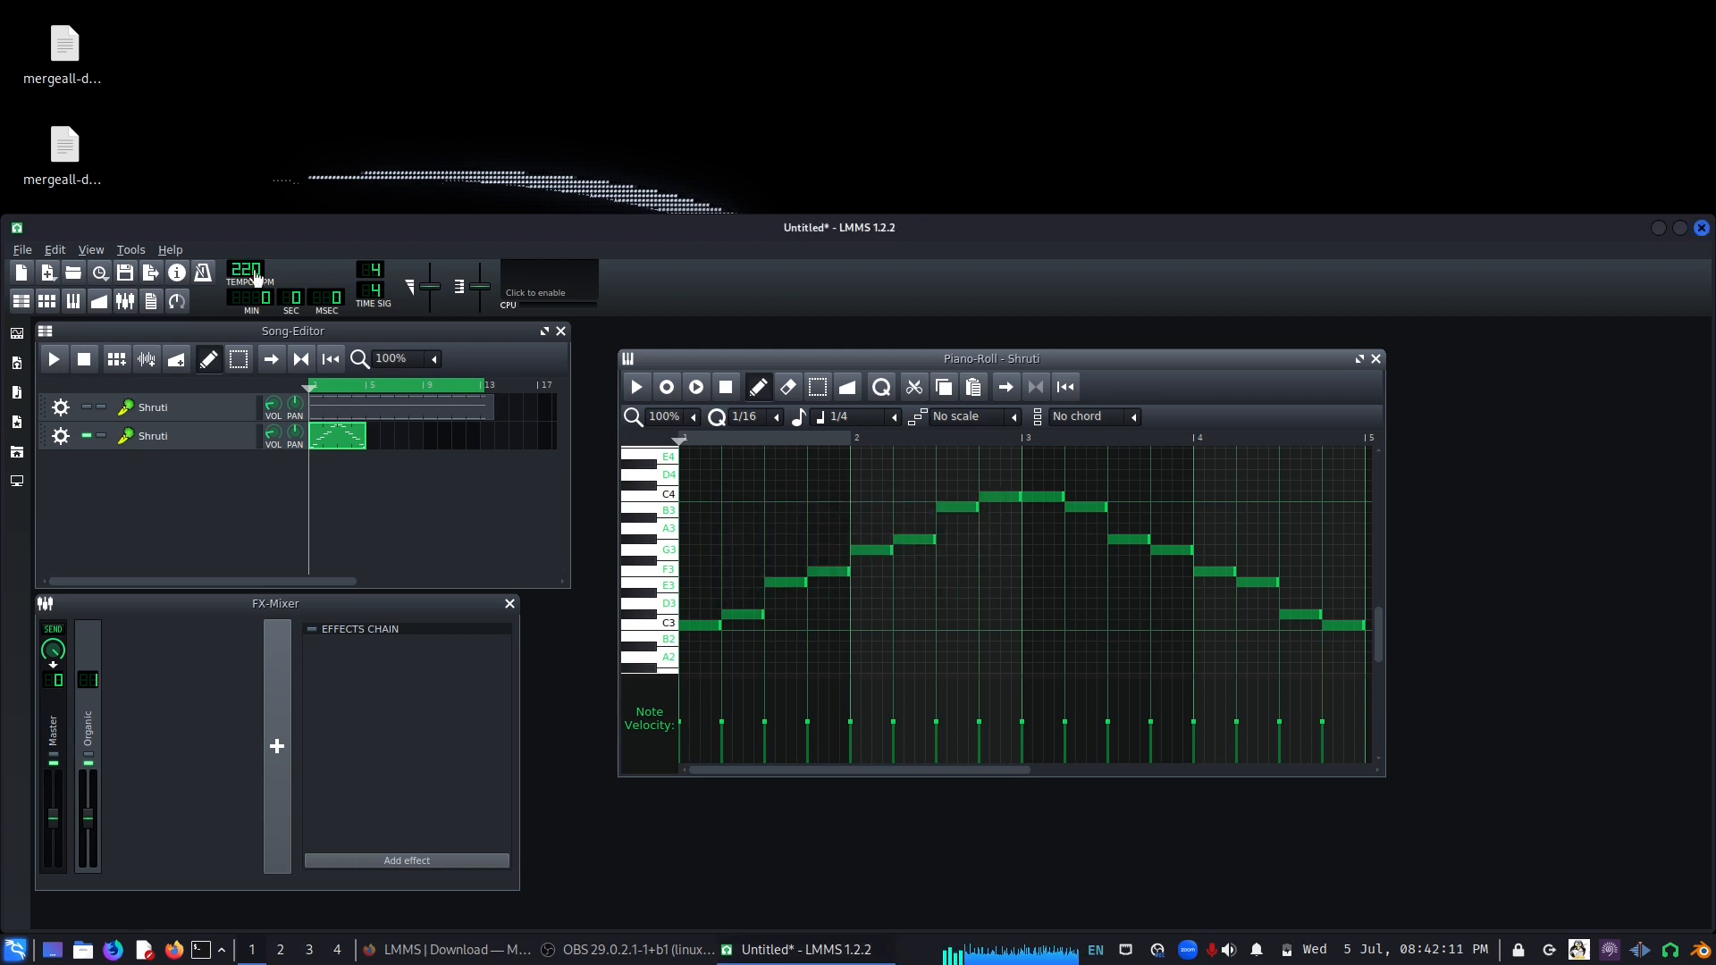
- Enable the metronome and audition the scale pattern against it
{"action": "left_click", "coordinate": [199, 277]}
{"action": "key", "text": "space"}
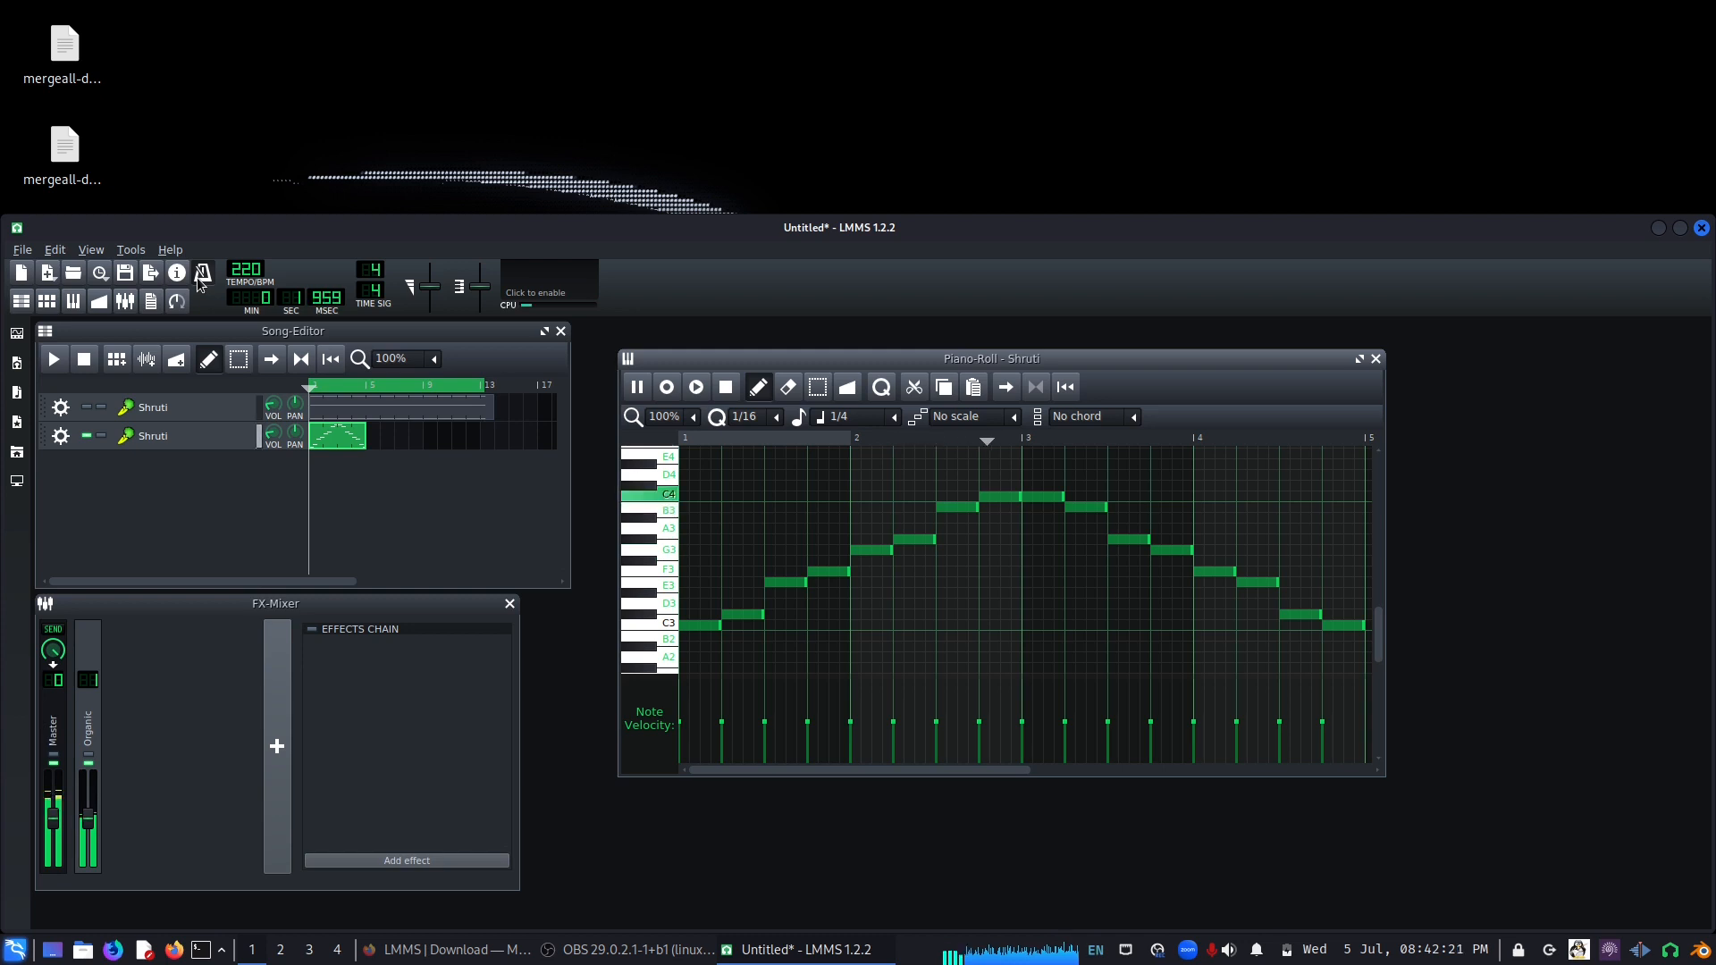
{"action": "key", "text": "space"}
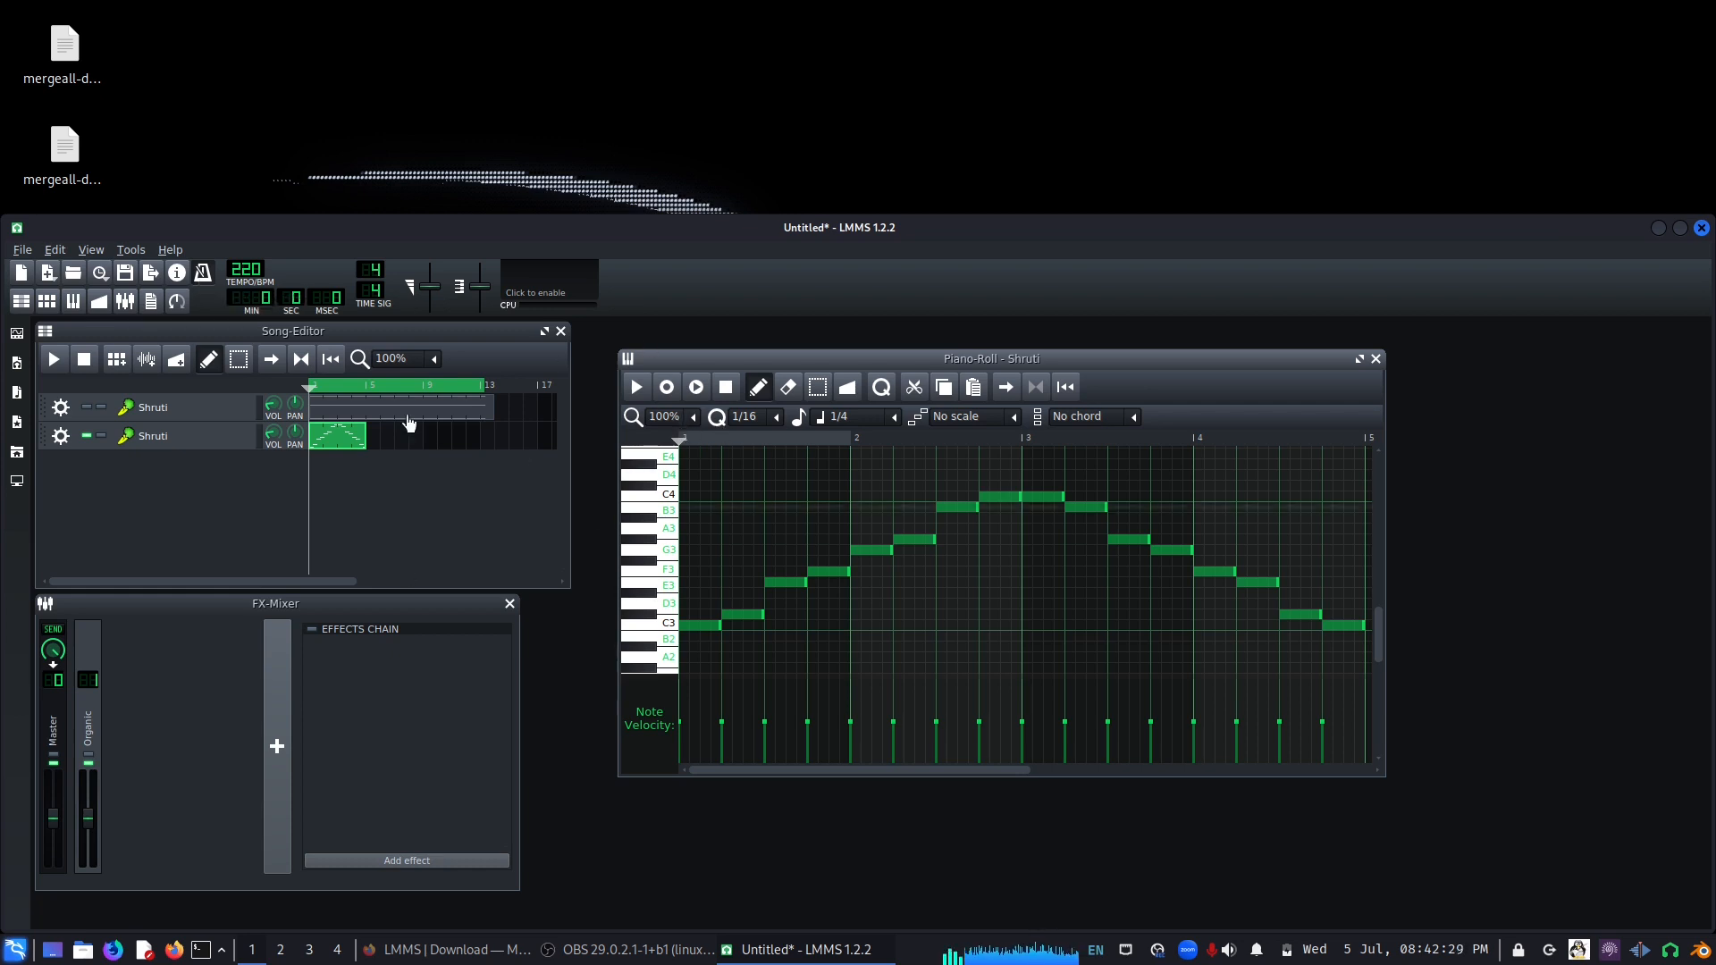
- Open the recent project organic-shruti-04.mmpz, discarding the unsaved song
{"action": "left_click", "coordinate": [22, 251]}
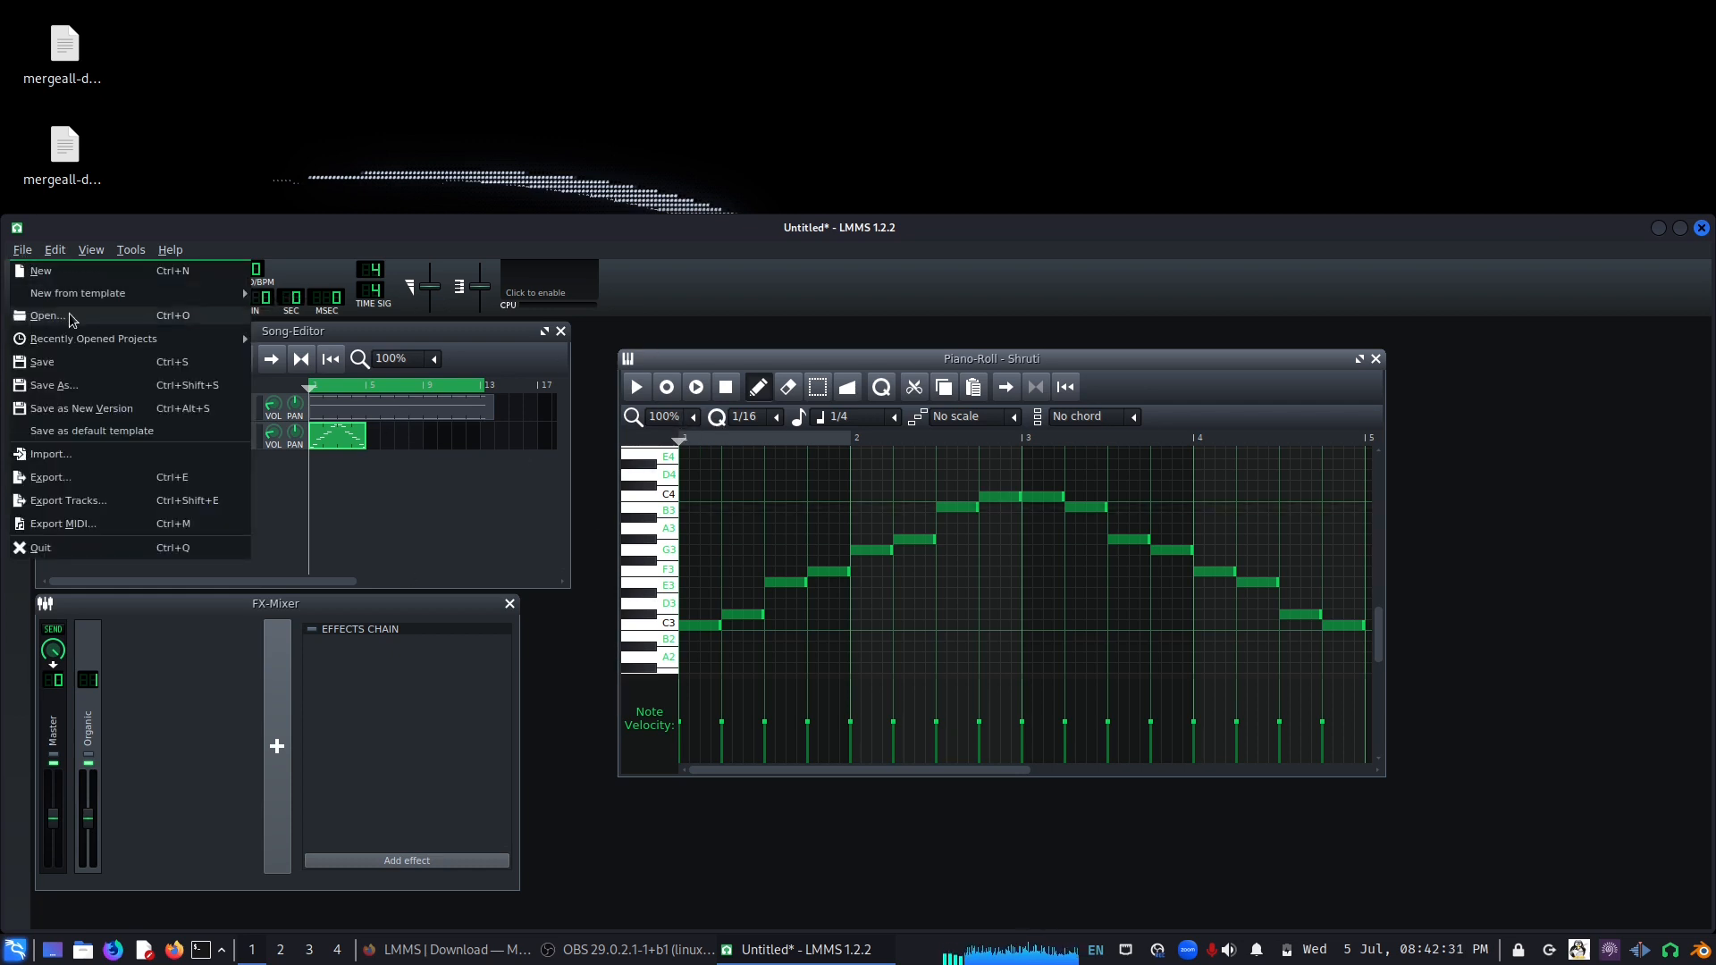
{"action": "mouse_move", "coordinate": [76, 338]}
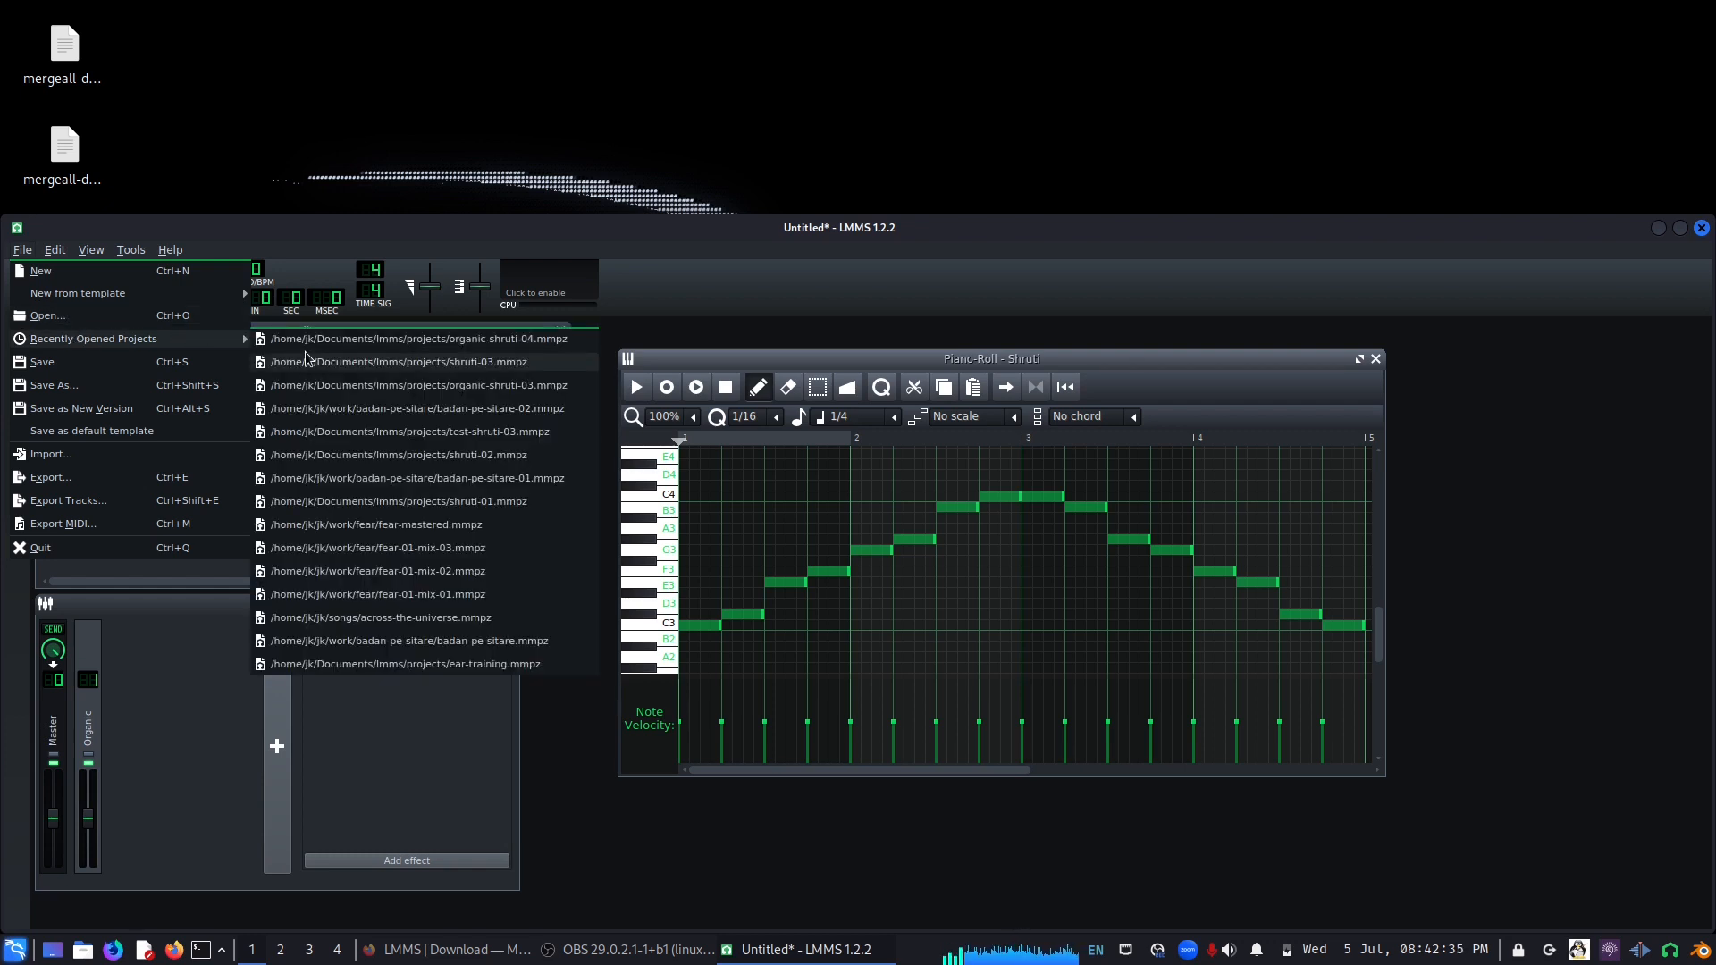
{"action": "left_click", "coordinate": [328, 340]}
{"action": "left_click", "coordinate": [822, 583]}
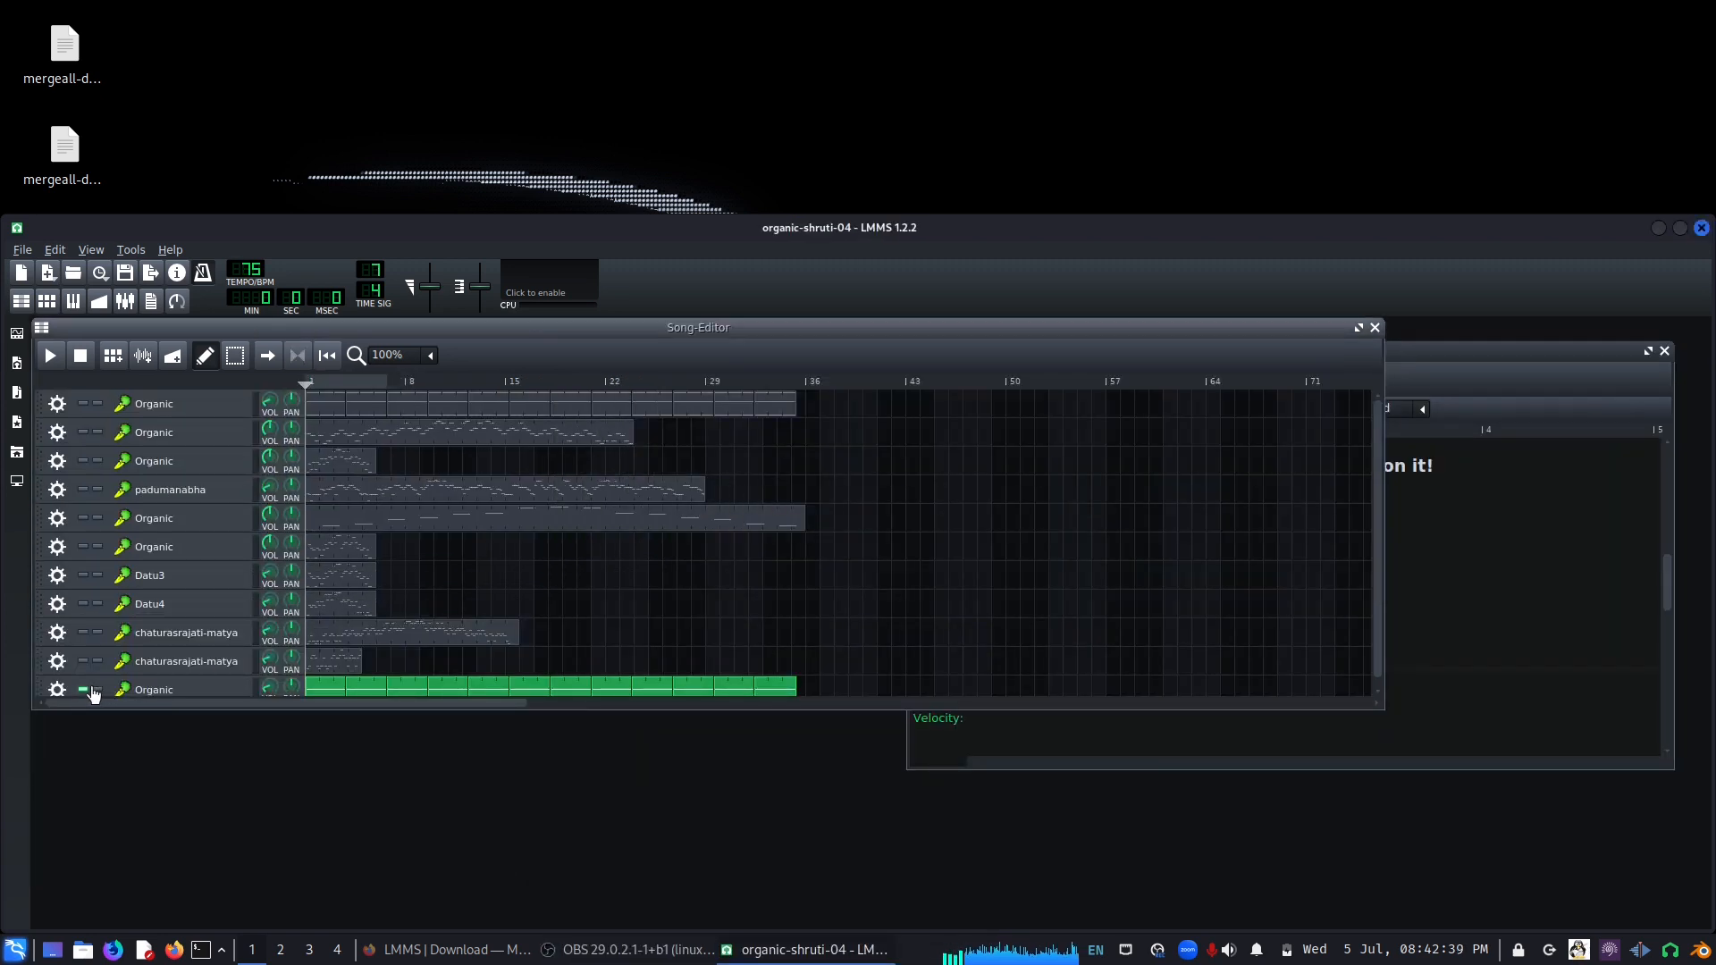
- Mute the lowest visible Organic track, unmute the padumanabha track, and play the song to audition it
{"action": "left_click", "coordinate": [83, 690]}
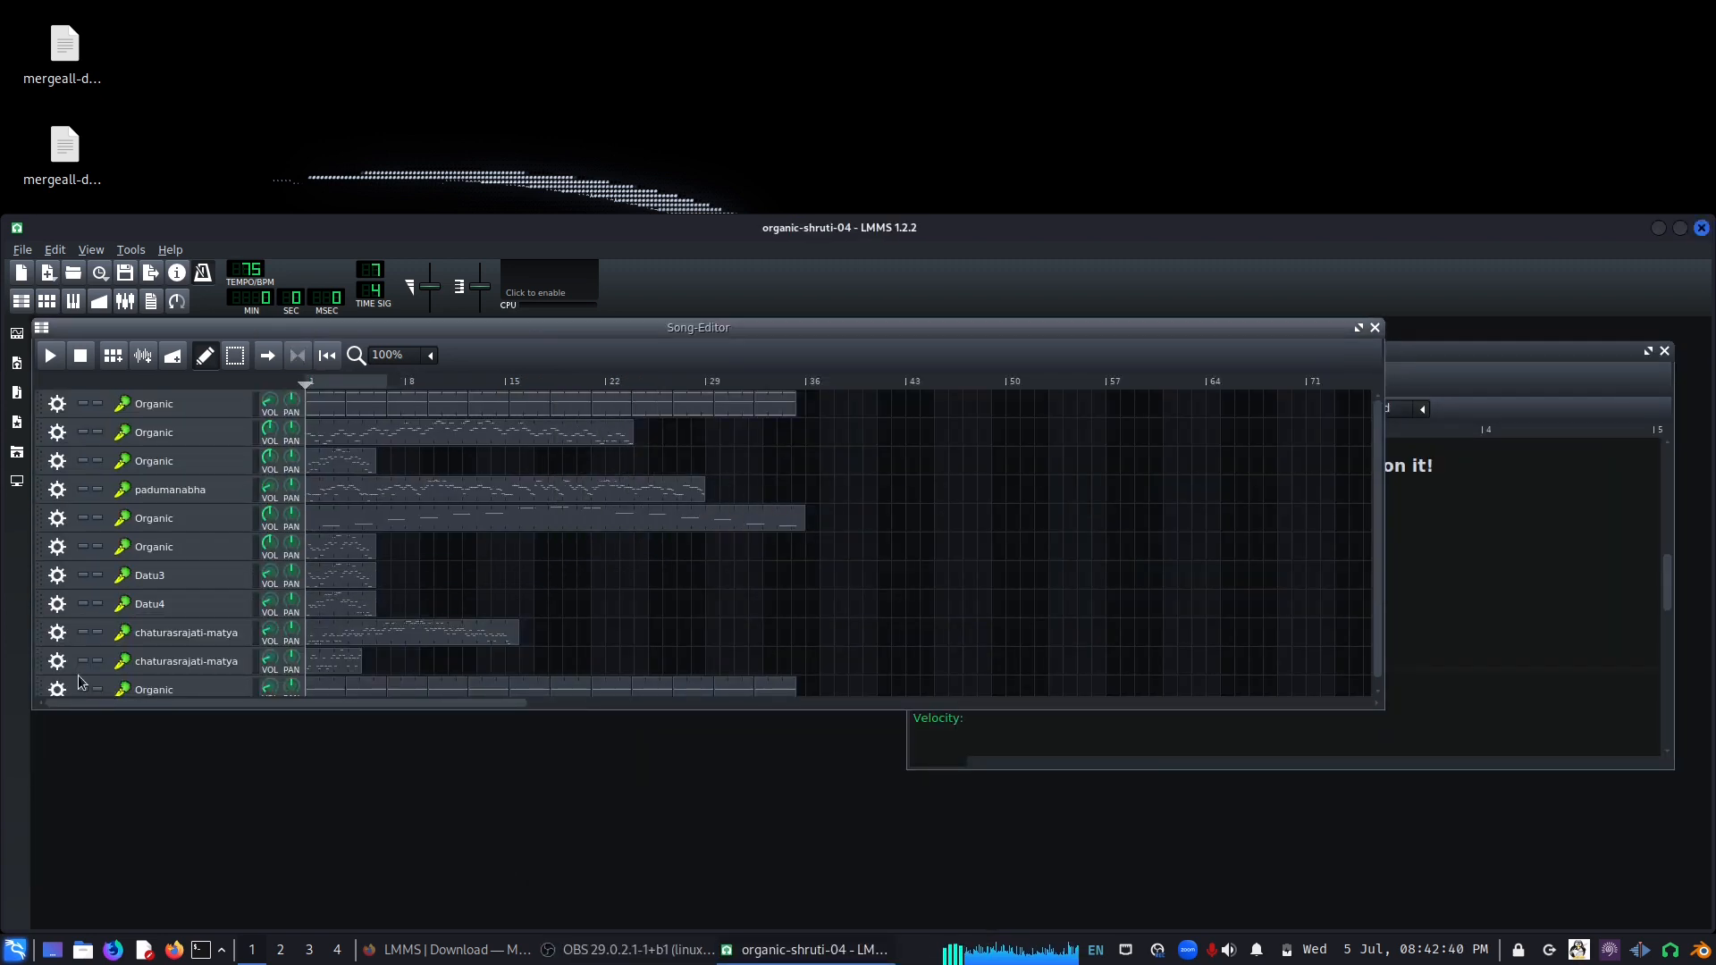
{"action": "left_click", "coordinate": [83, 489]}
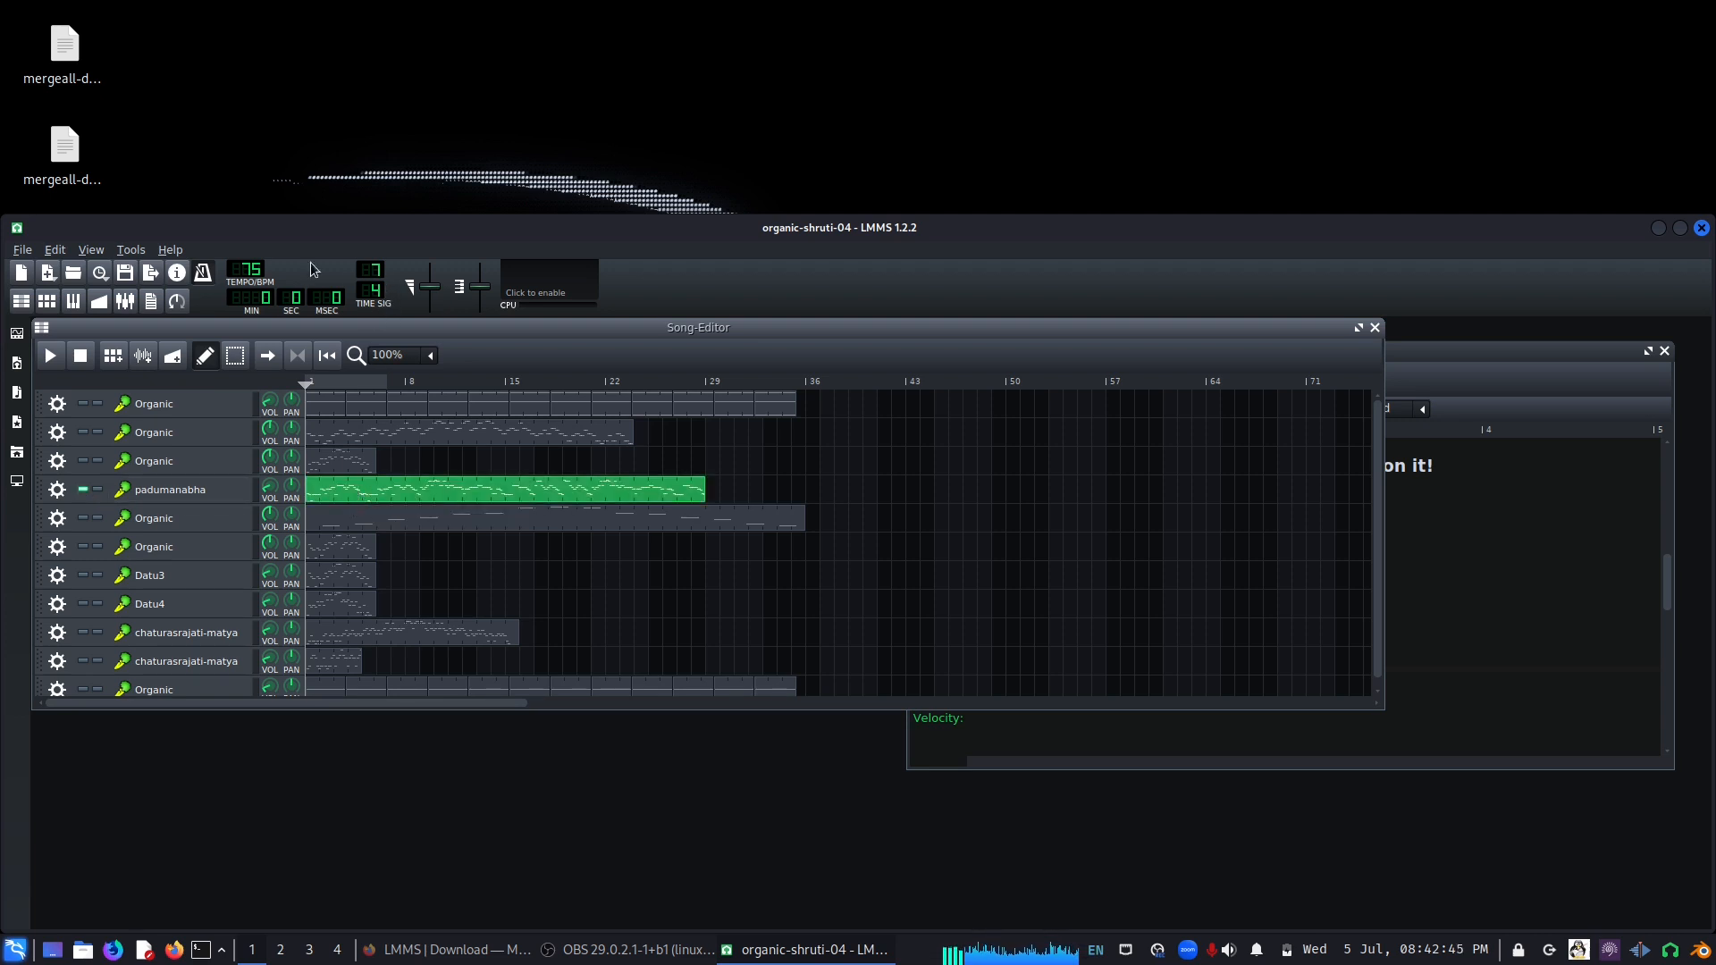
{"action": "key", "text": "space"}
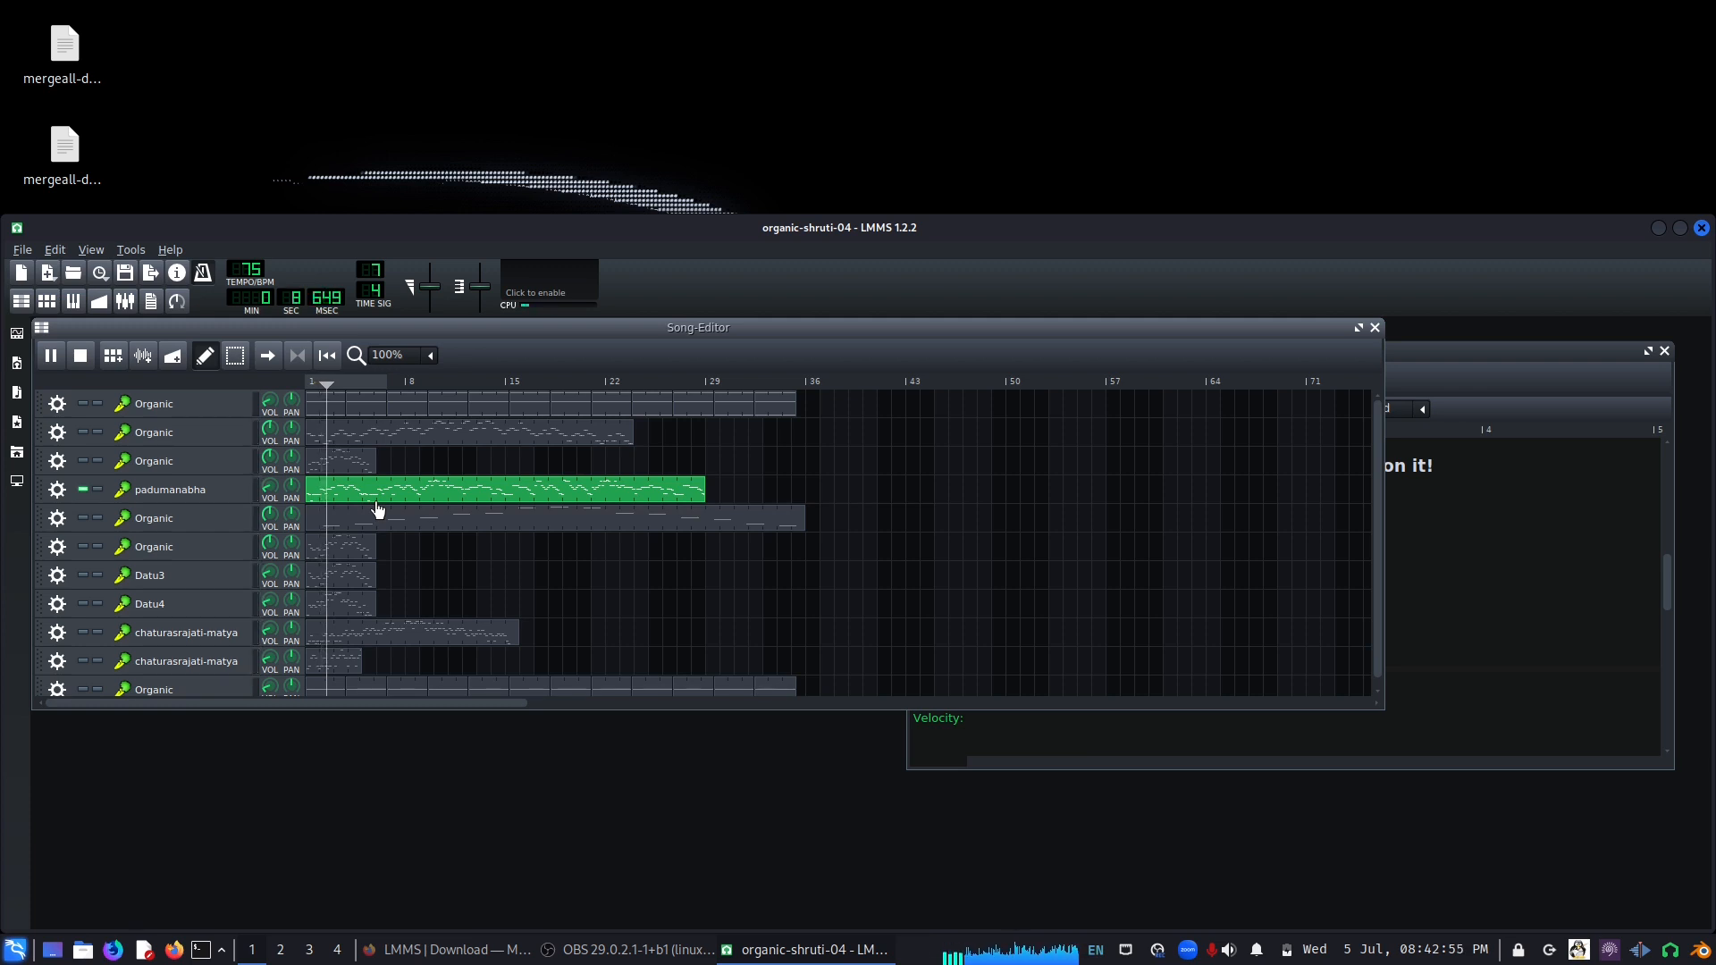
{"action": "key", "text": "space"}
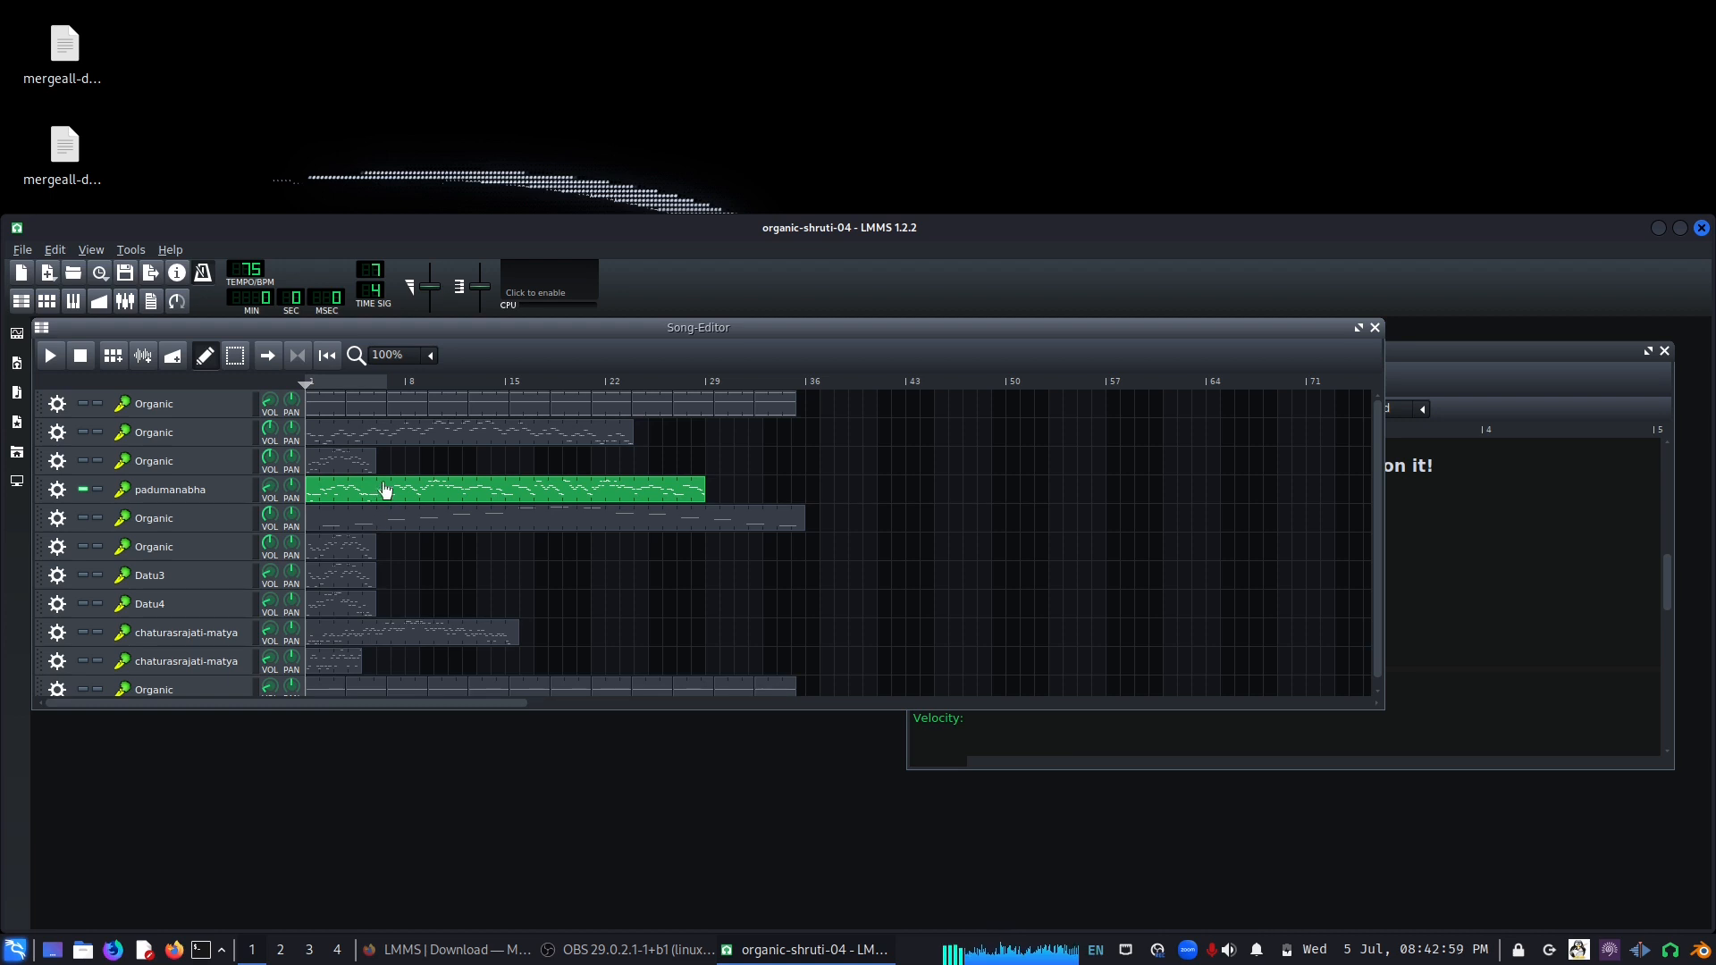
- Examine the notes of the padumanabha pattern in the Piano-Roll and close the editor
{"action": "double_click", "coordinate": [386, 489]}
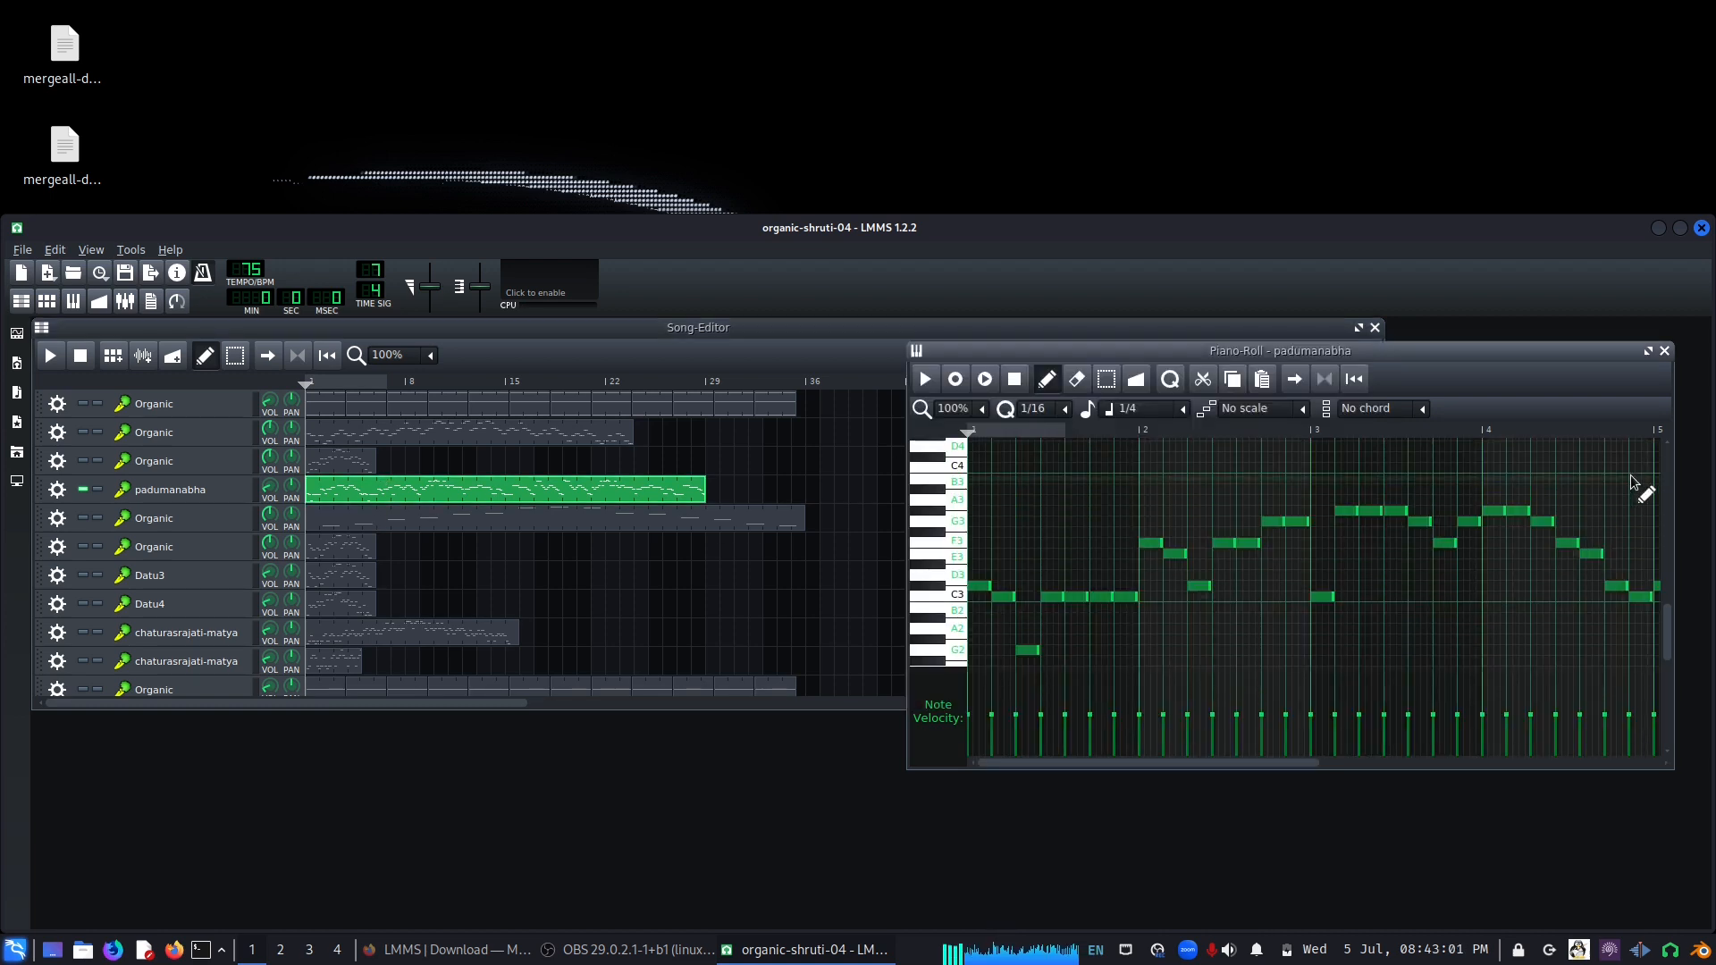
{"action": "left_click", "coordinate": [1665, 351]}
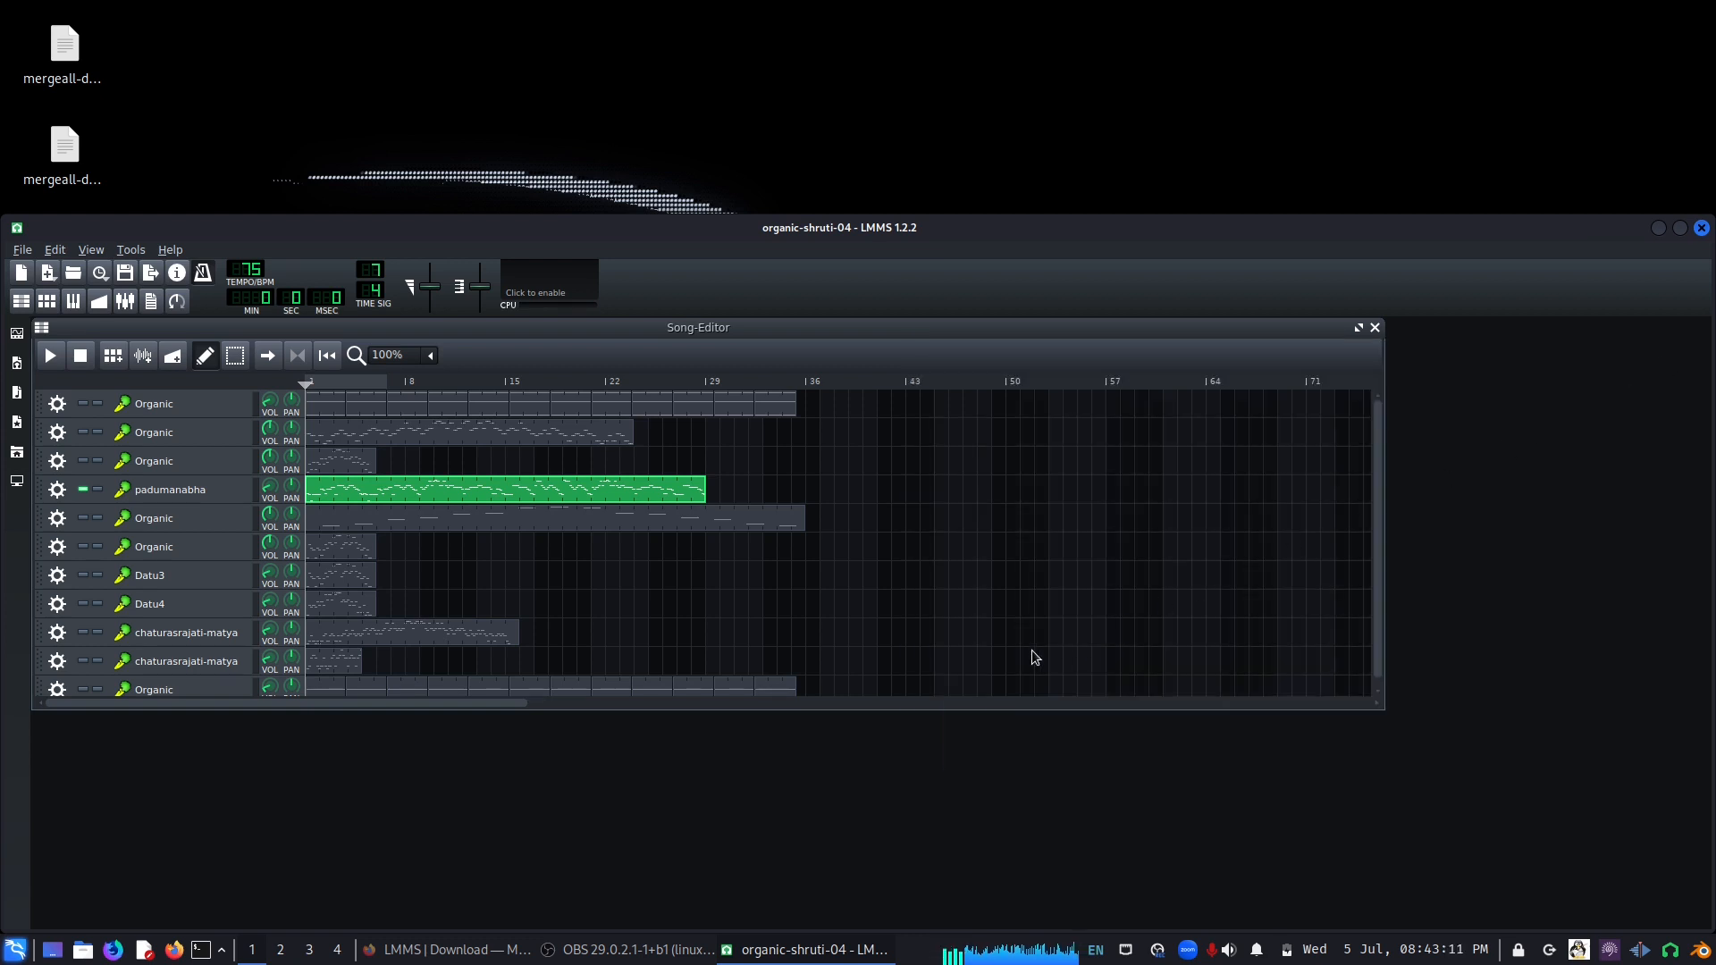